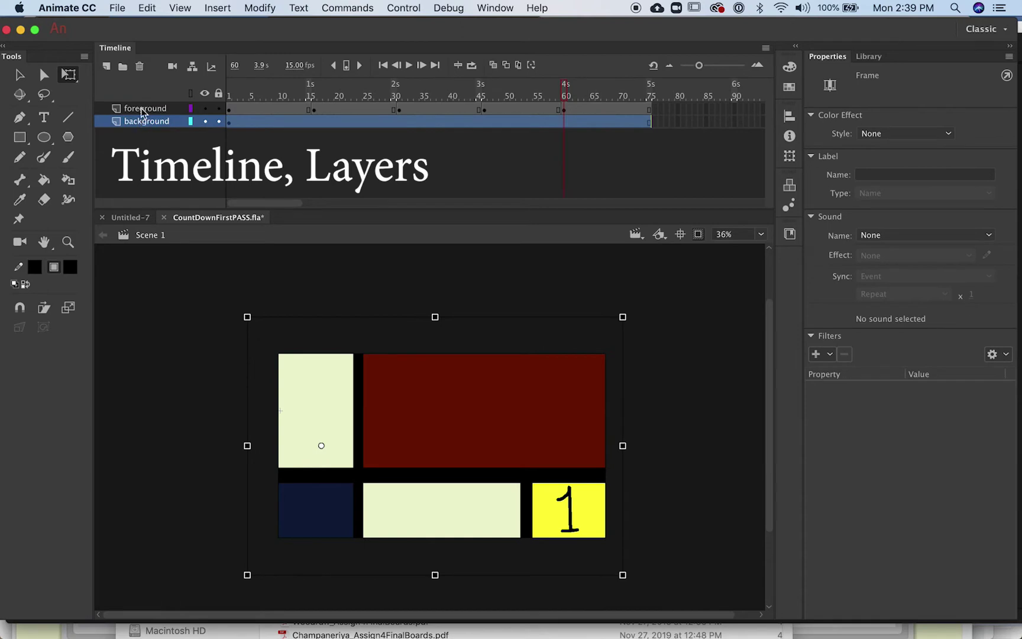
Add a new layer above the foreground layer and delete it again
left_click(145, 108)
left_click(106, 66)
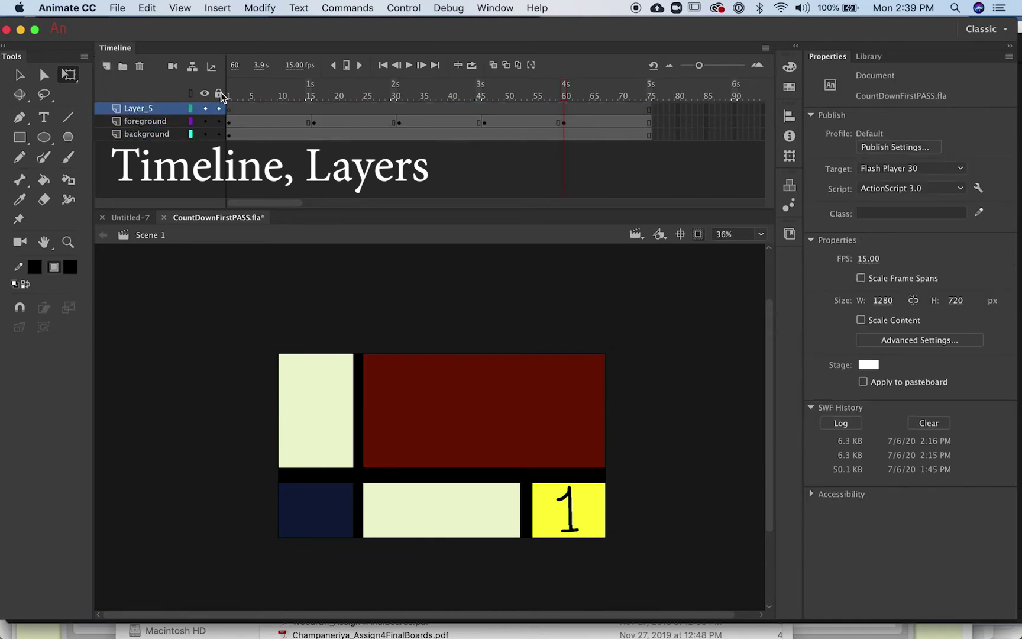
left_click(140, 66)
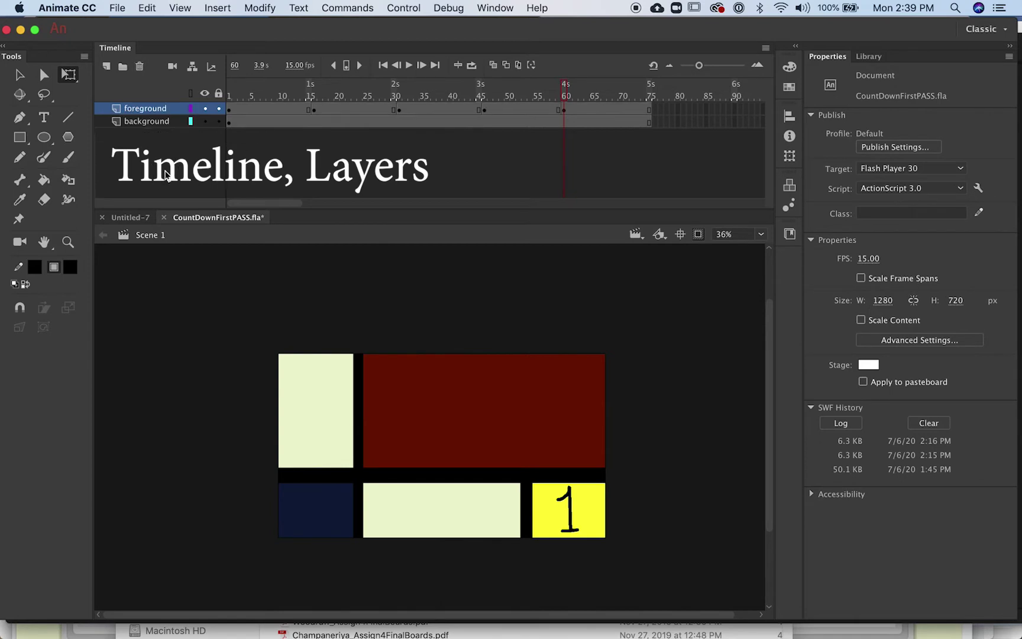
left_click(222, 8)
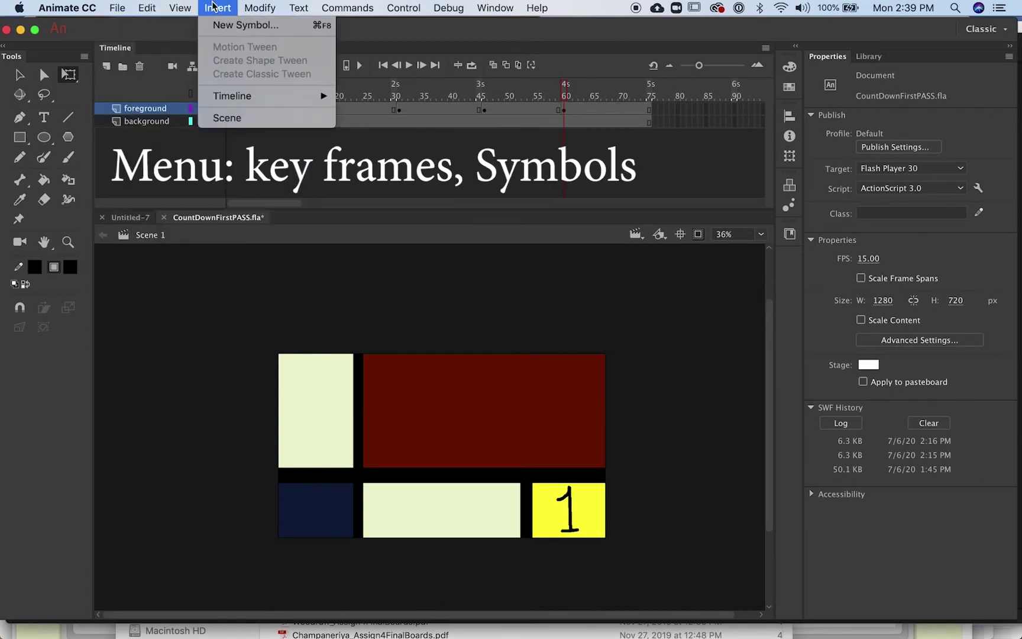
mouse_move(235, 99)
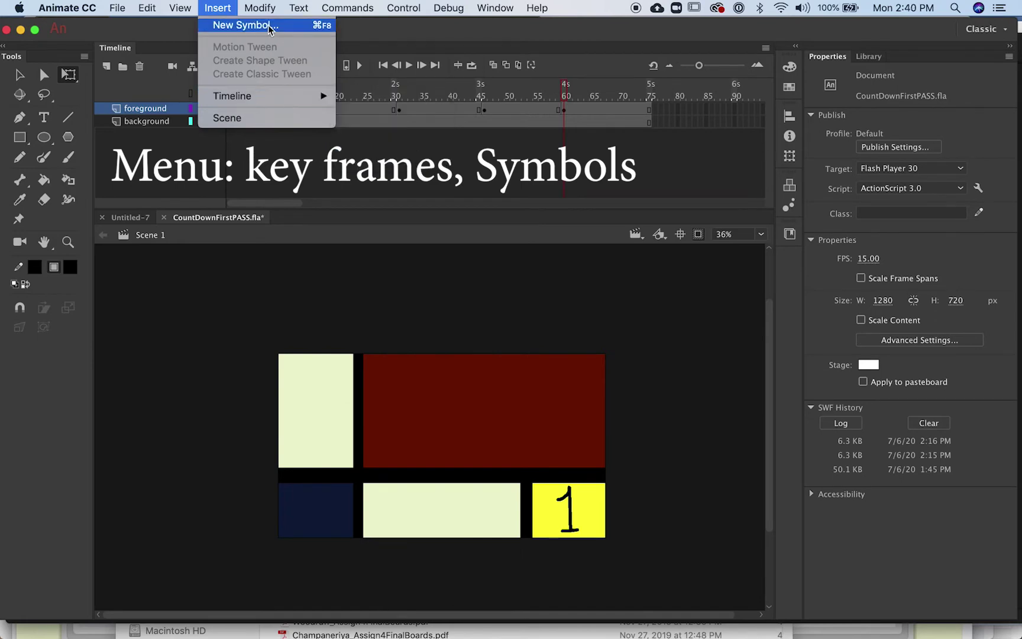
key("Escape")
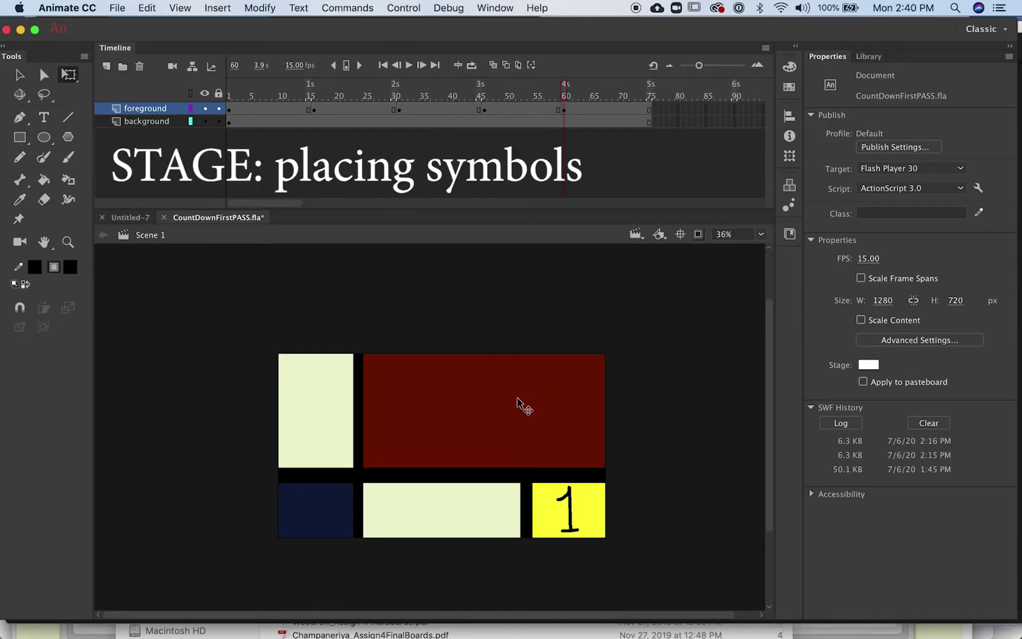
Reposition the MondrianBG instance on the stage and move the number 1 onto the red rectangle
left_click_drag(471, 451, 428, 448)
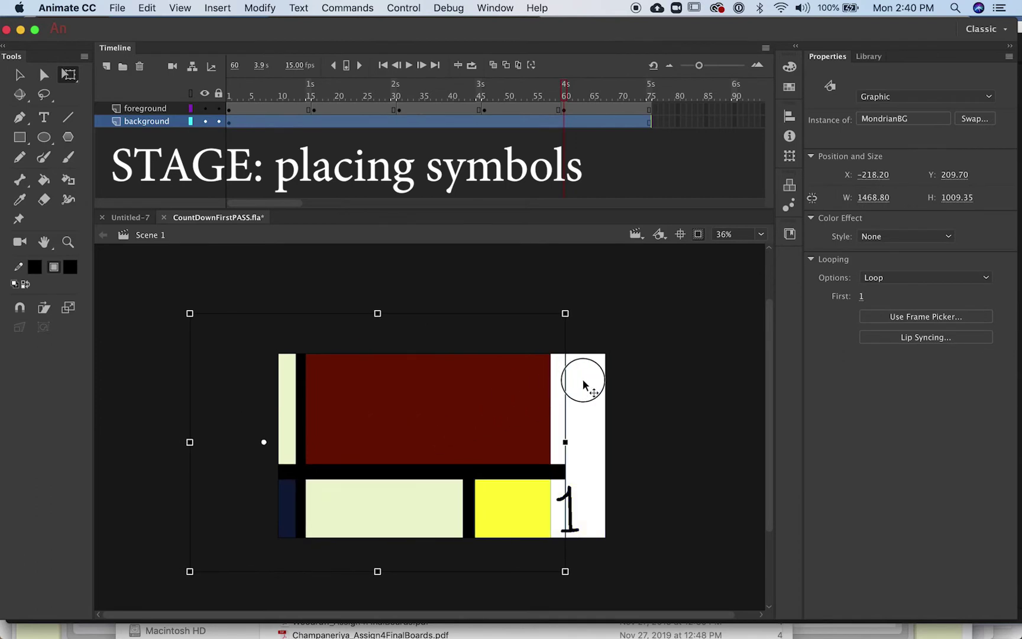
left_click_drag(583, 385, 498, 395)
left_click(569, 514)
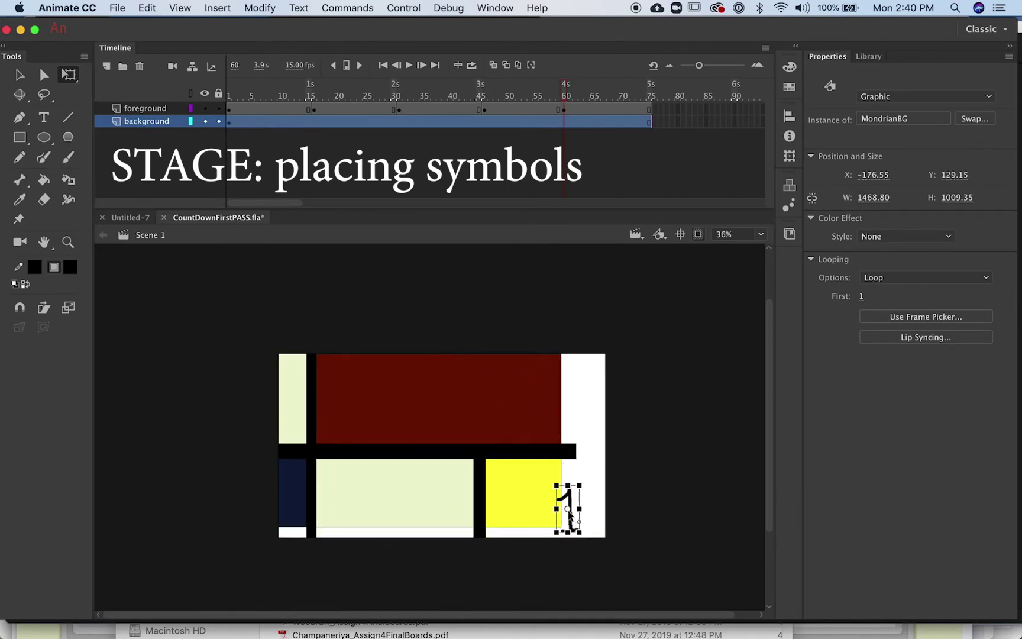
mouse_move(569, 514)
left_mouse_down()
mouse_move(466, 447)
mouse_move(477, 403)
mouse_move(577, 514)
left_mouse_up()
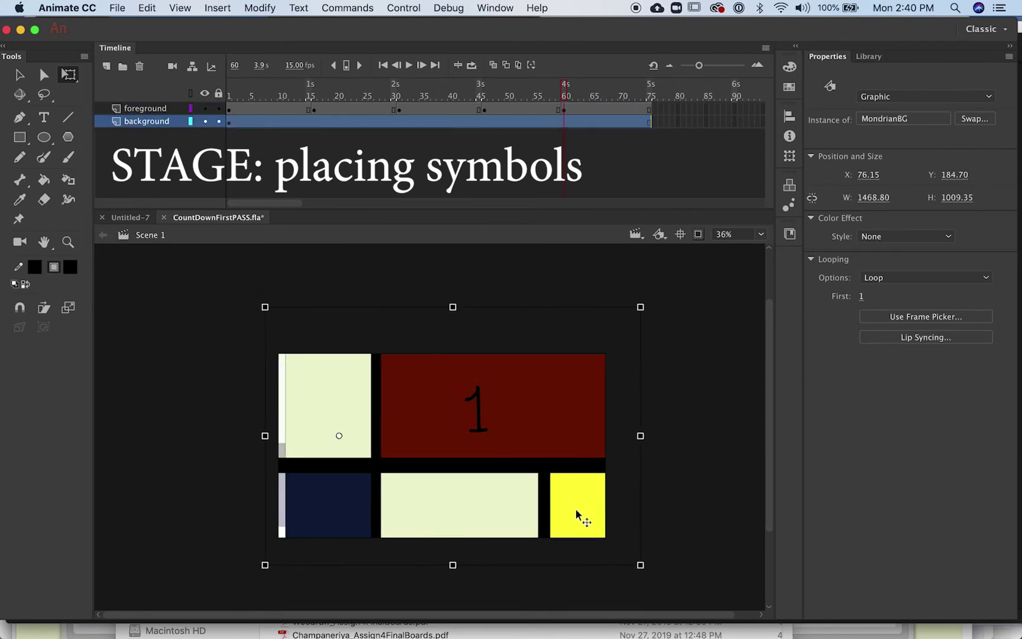
Turn off Clip to Stage and move the MondrianBG instance to about X -4, Y 240
left_click(180, 8)
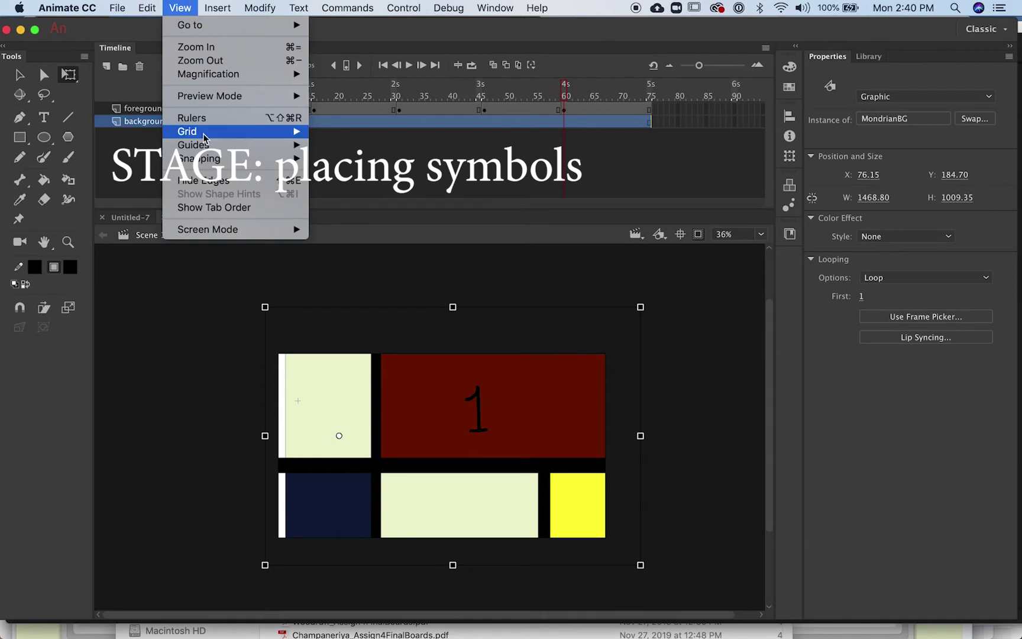
mouse_move(205, 82)
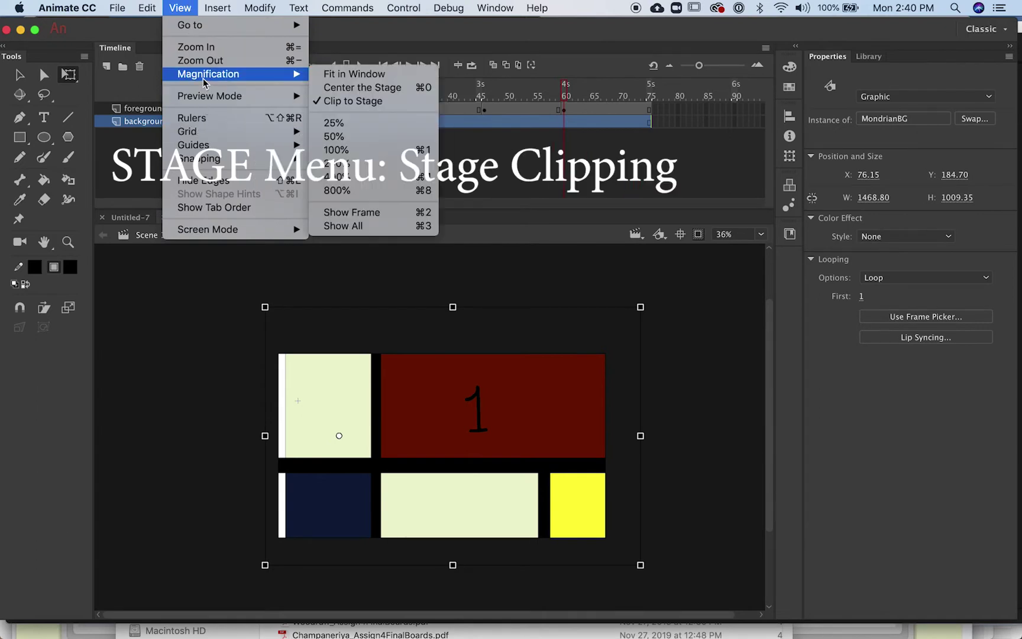
left_click(353, 101)
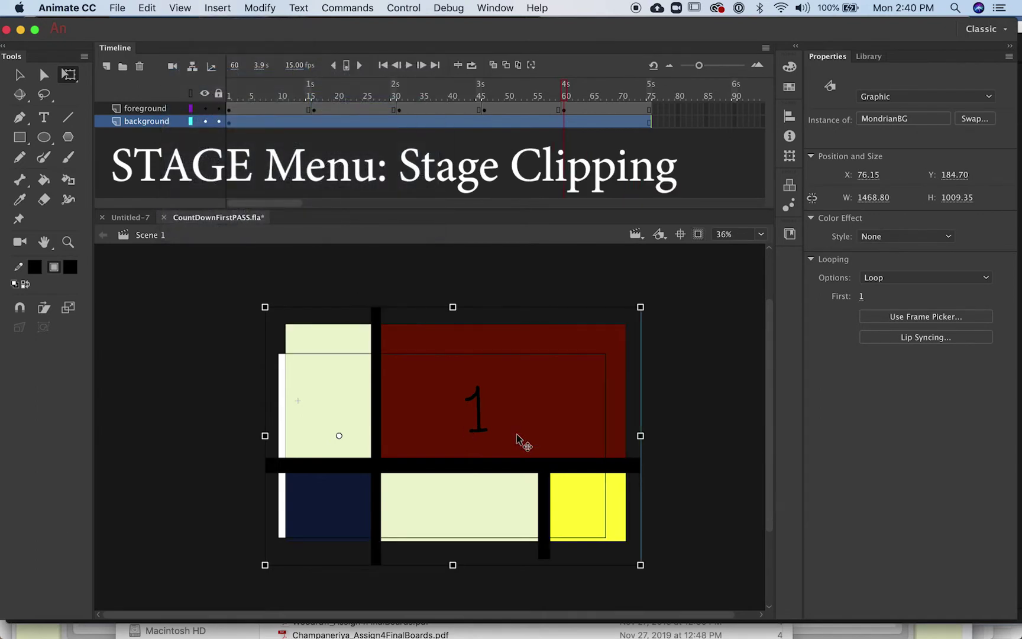
left_click_drag(435, 375, 552, 354)
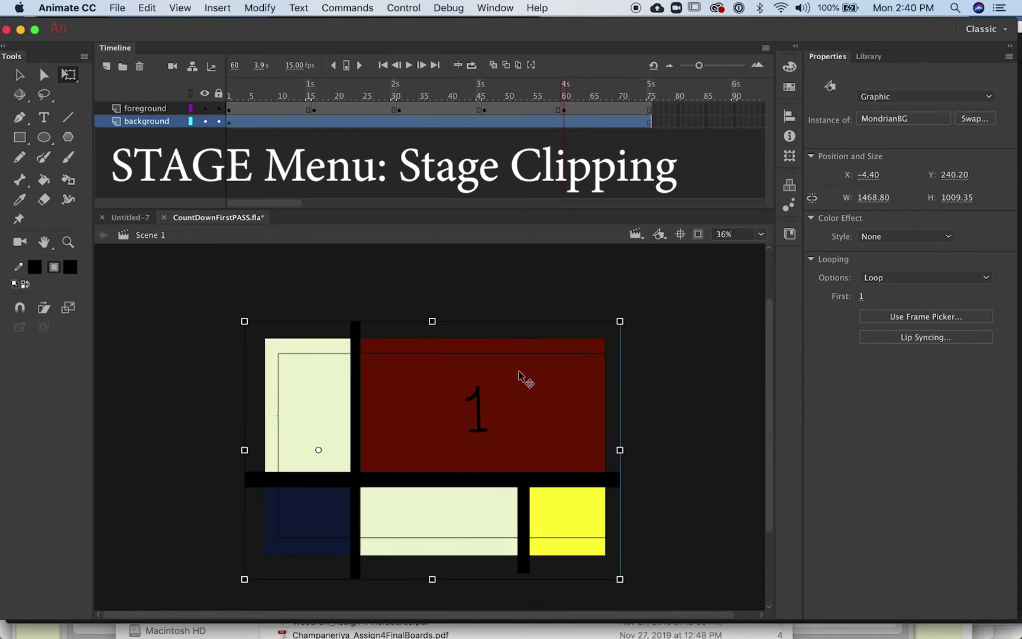
View the number1 symbol from the library, and place the number3 and number4 symbols on the Scene 1 stage over the red rectangle
left_click(868, 56)
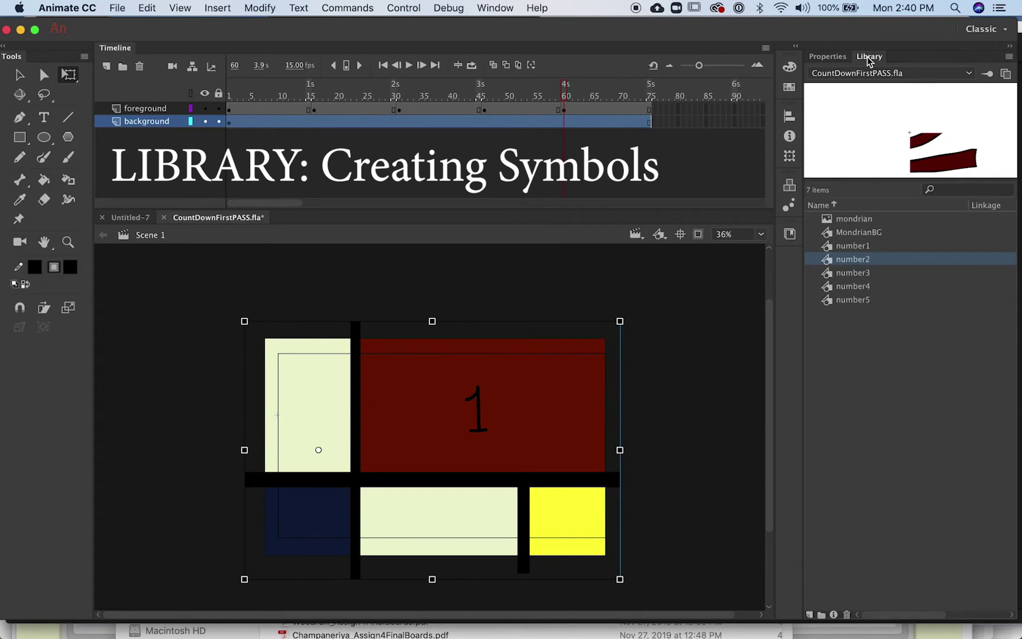
double_click(852, 246)
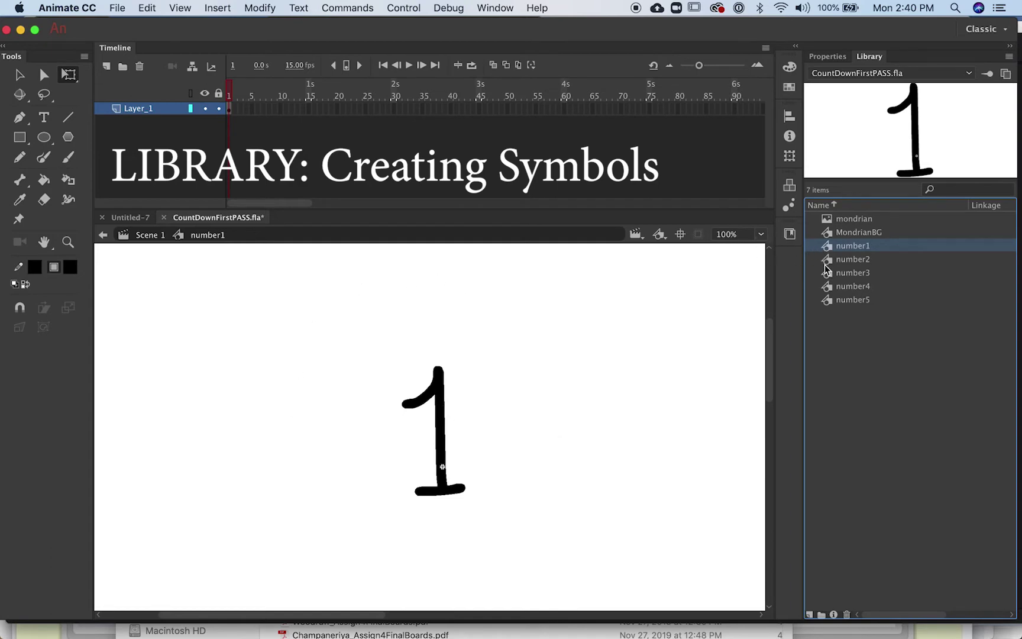
left_click(142, 239)
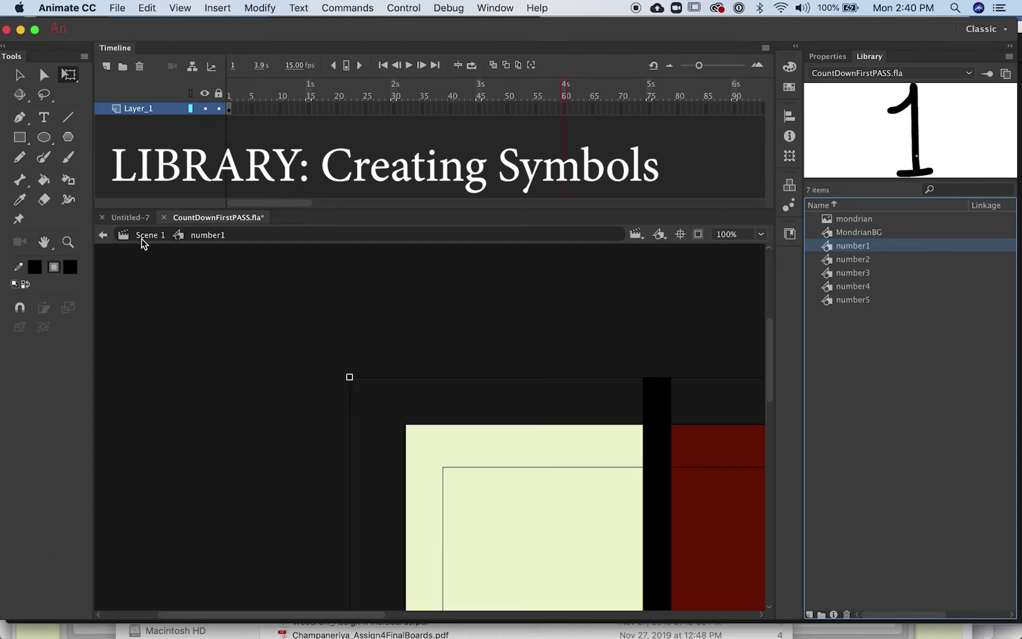
left_click_drag(826, 273, 528, 436)
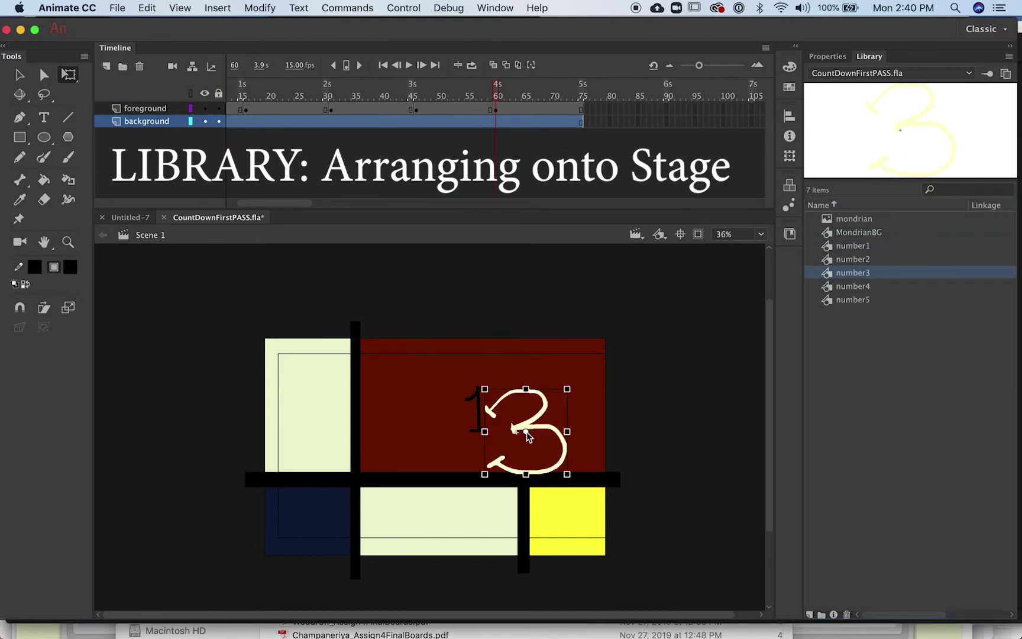
left_click_drag(829, 288, 398, 414)
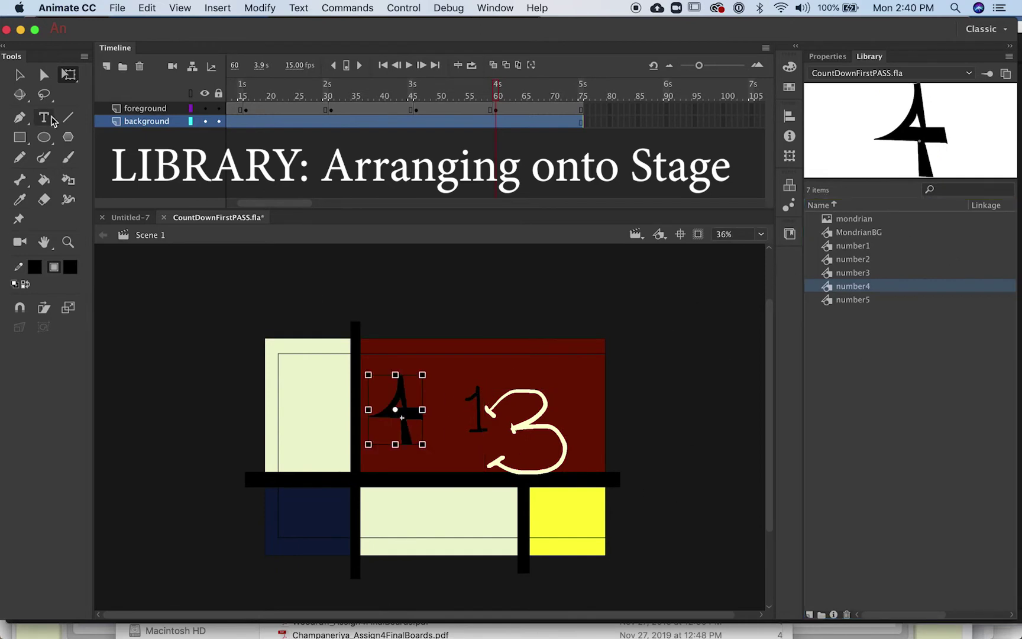
Edit the number2 symbol by painting a black brush scribble right of the 2 and sketching a pencil outline left of it
double_click(828, 260)
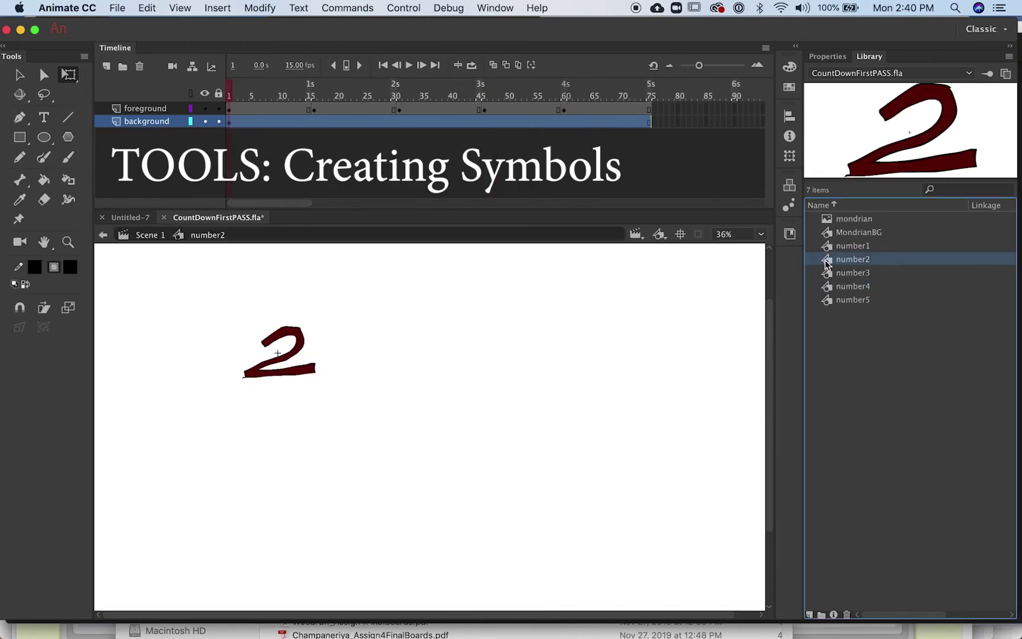
left_click(70, 157)
mouse_move(563, 342)
left_mouse_down()
mouse_move(650, 424)
mouse_move(680, 426)
mouse_move(686, 453)
mouse_move(604, 532)
left_mouse_up()
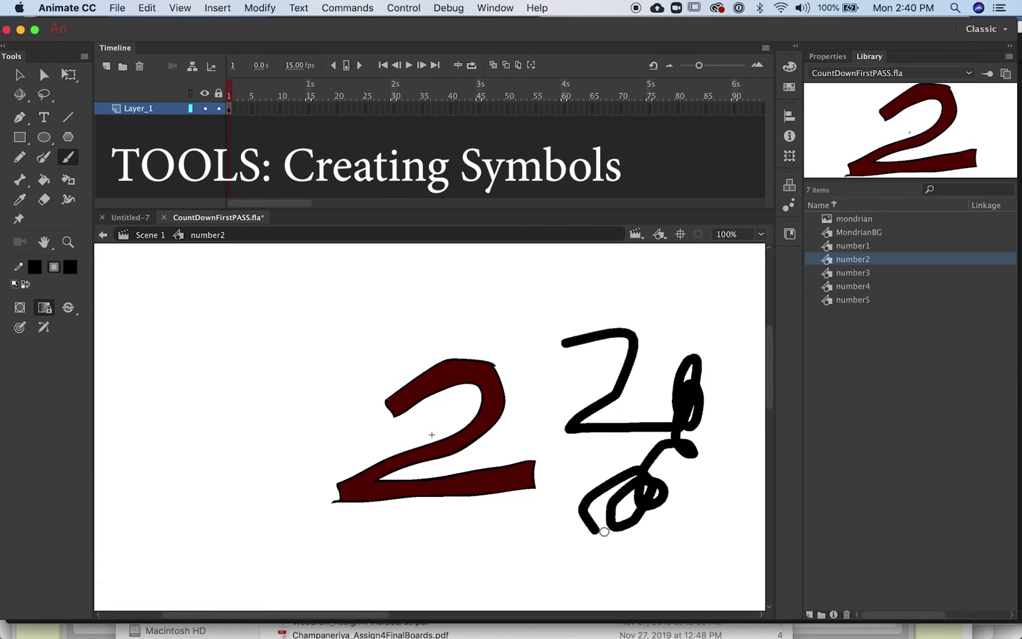
left_click(20, 157)
mouse_move(274, 338)
left_mouse_down()
mouse_move(342, 314)
mouse_move(299, 424)
mouse_move(187, 331)
mouse_move(358, 324)
left_mouse_up()
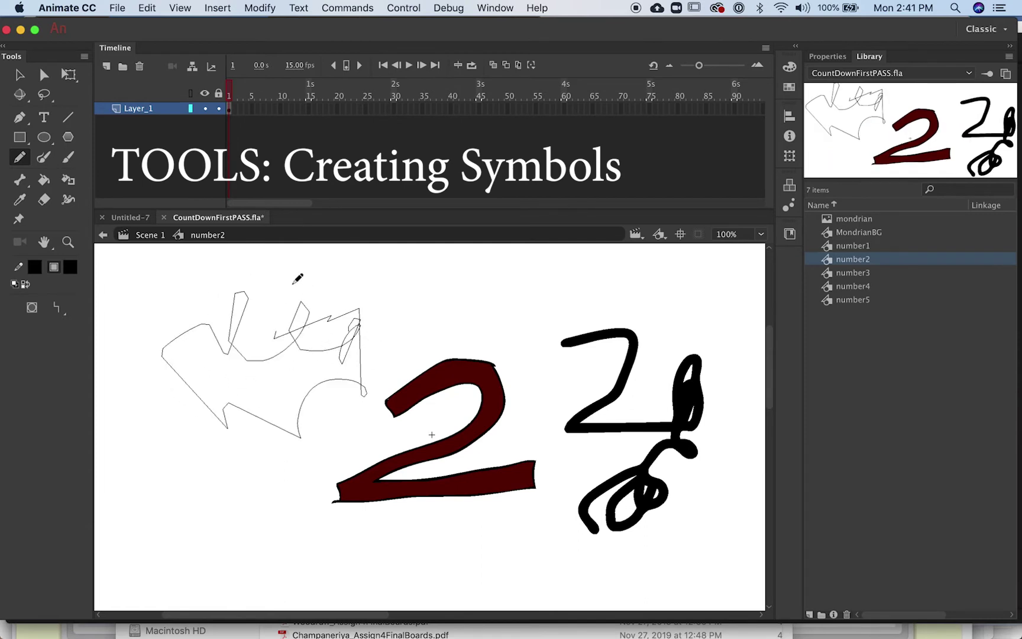
Fill the pencil outline's large enclosed area with black and its smaller enclosed areas with purple using the Paint Bucket
left_click(44, 180)
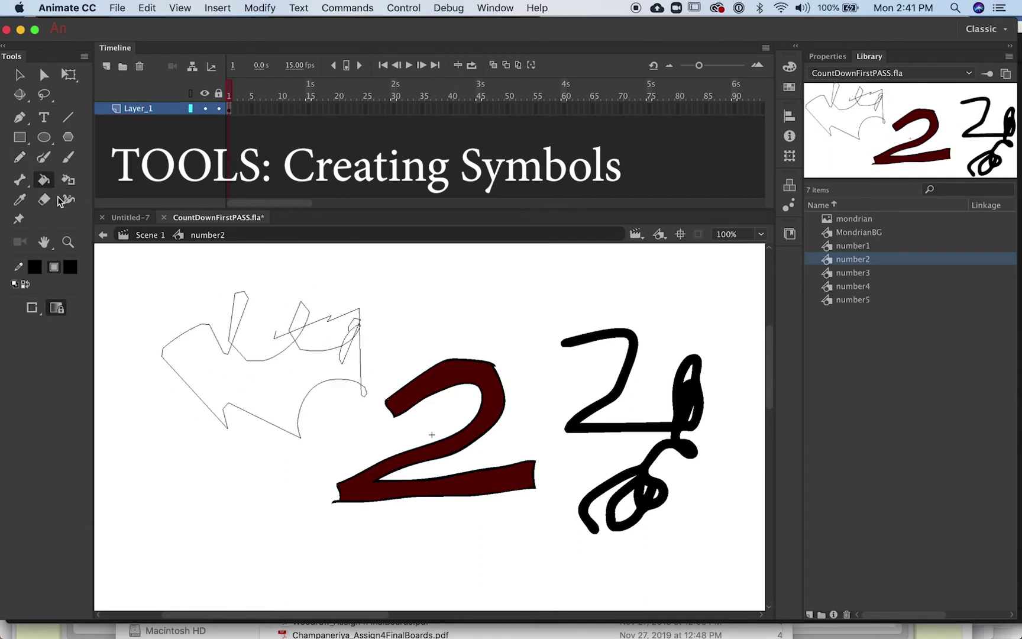
left_click(238, 384)
left_click(70, 267)
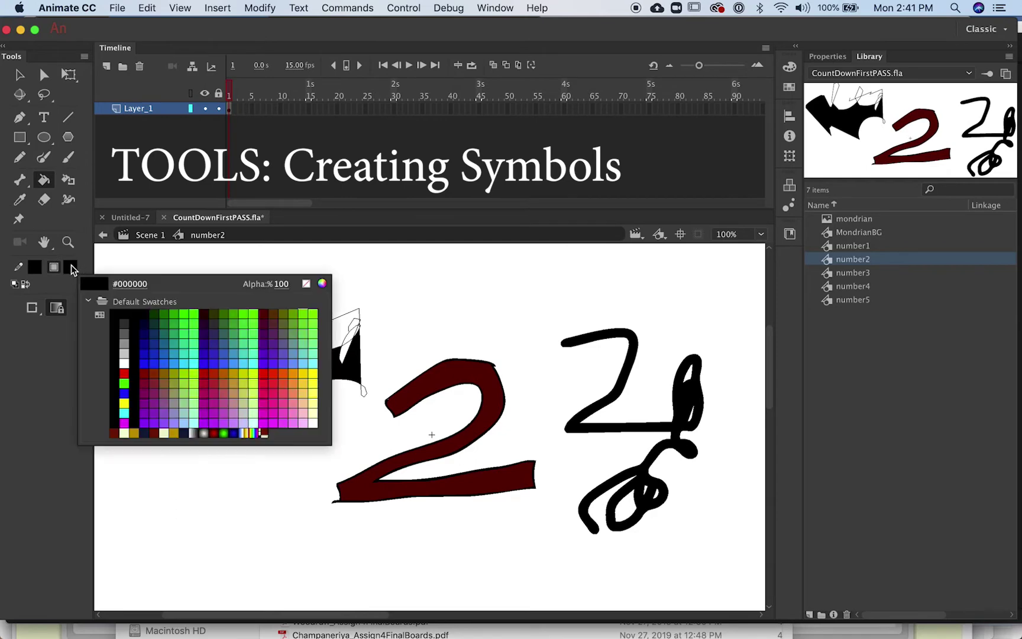
left_click(146, 391)
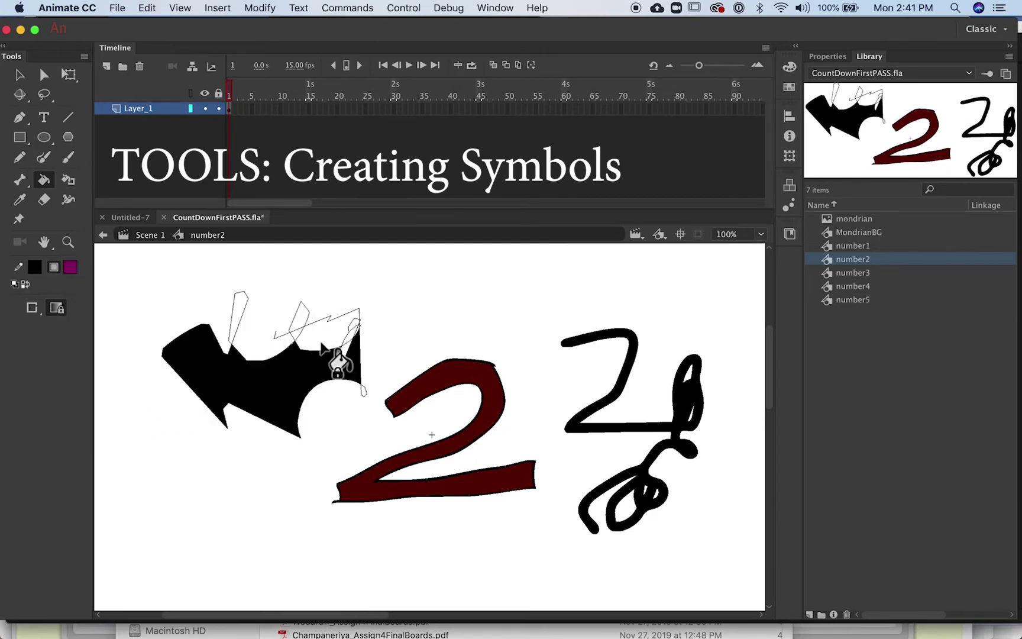
left_click(320, 330)
left_click(298, 320)
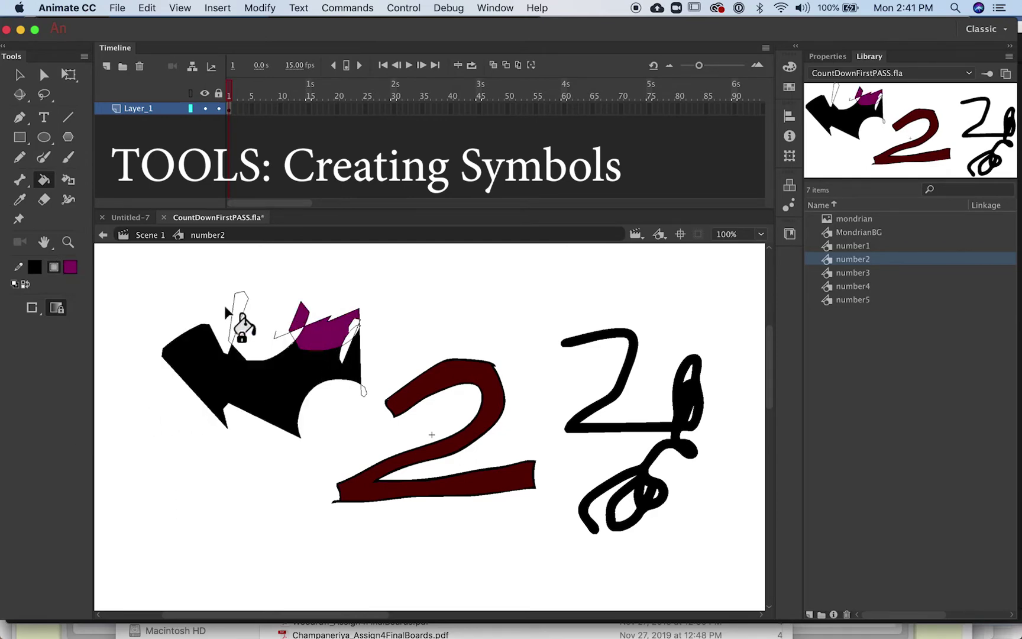
left_click(238, 310)
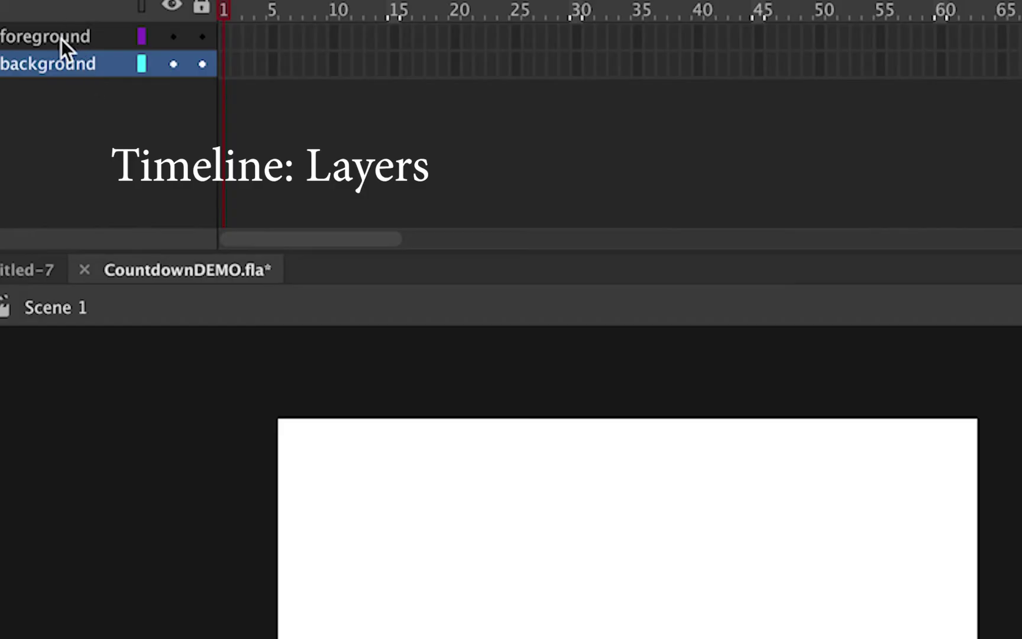
left_click(61, 41)
left_click(59, 62)
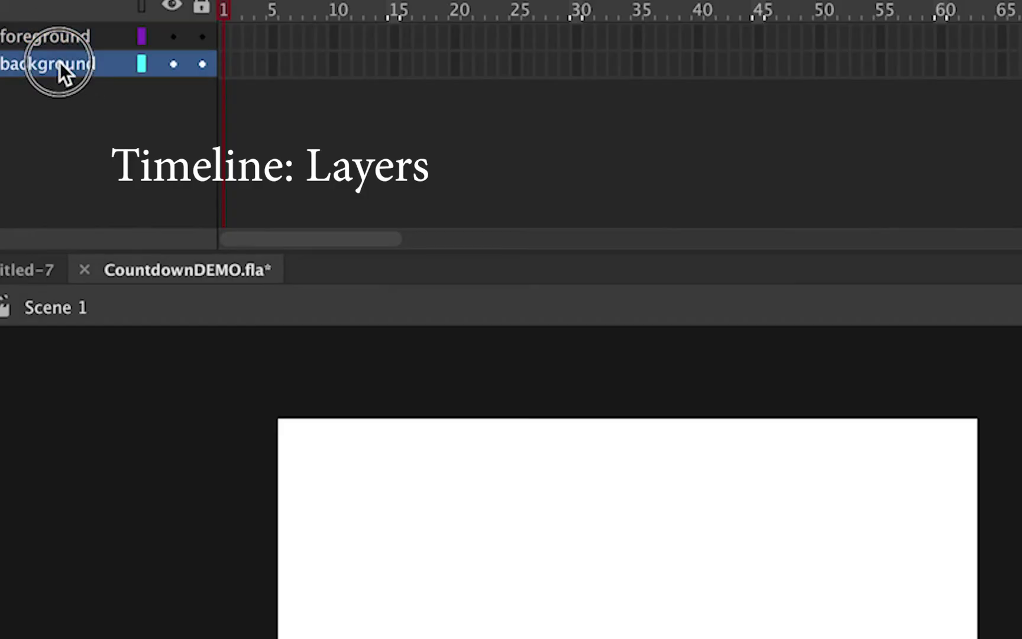
left_click(59, 41)
left_click(60, 60)
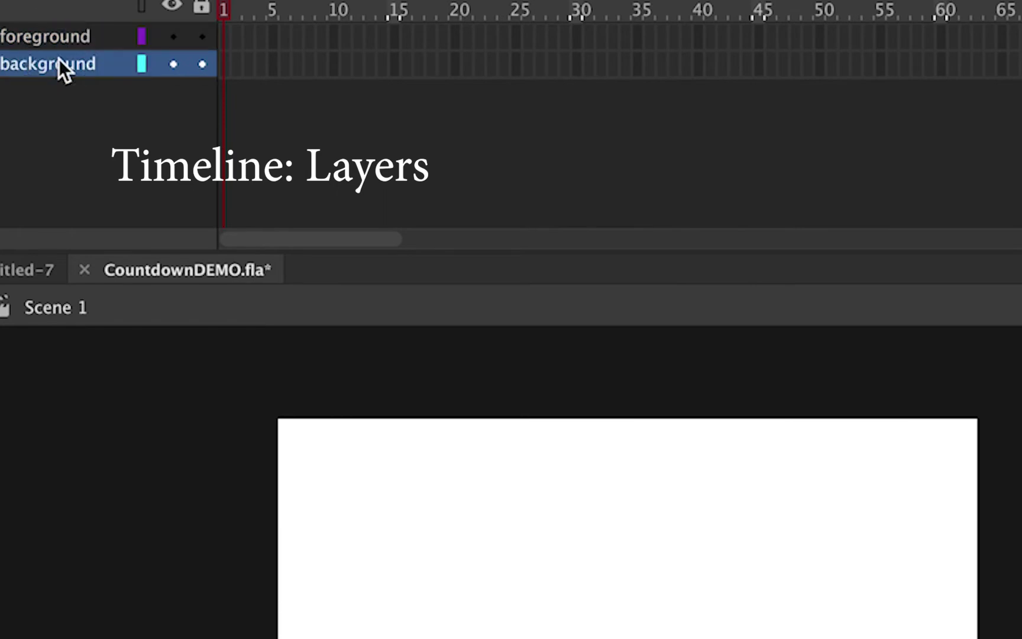
left_click(57, 40)
left_click(57, 114)
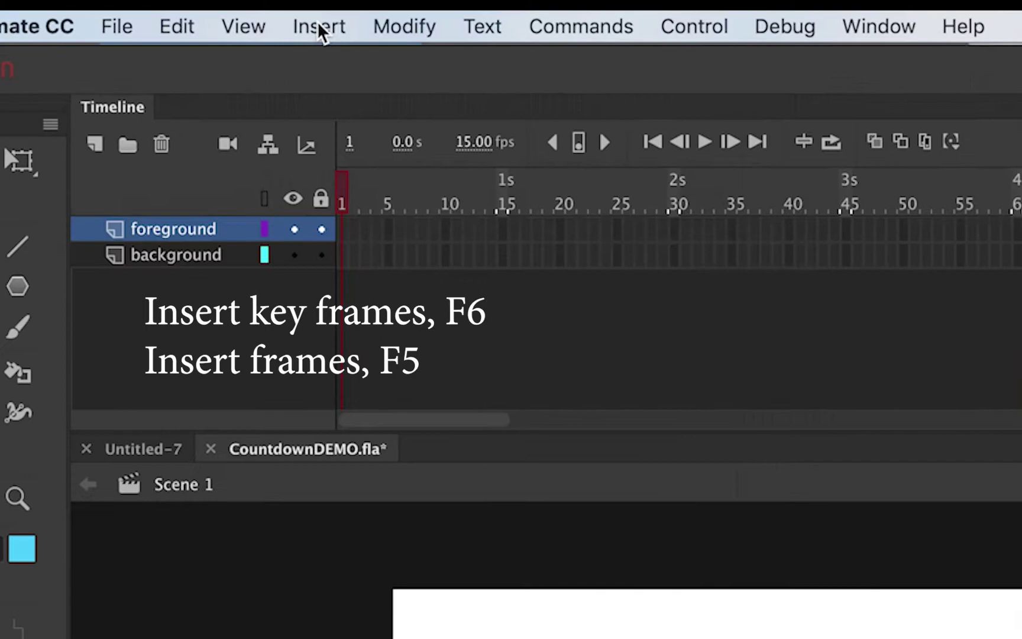
left_click(218, 8)
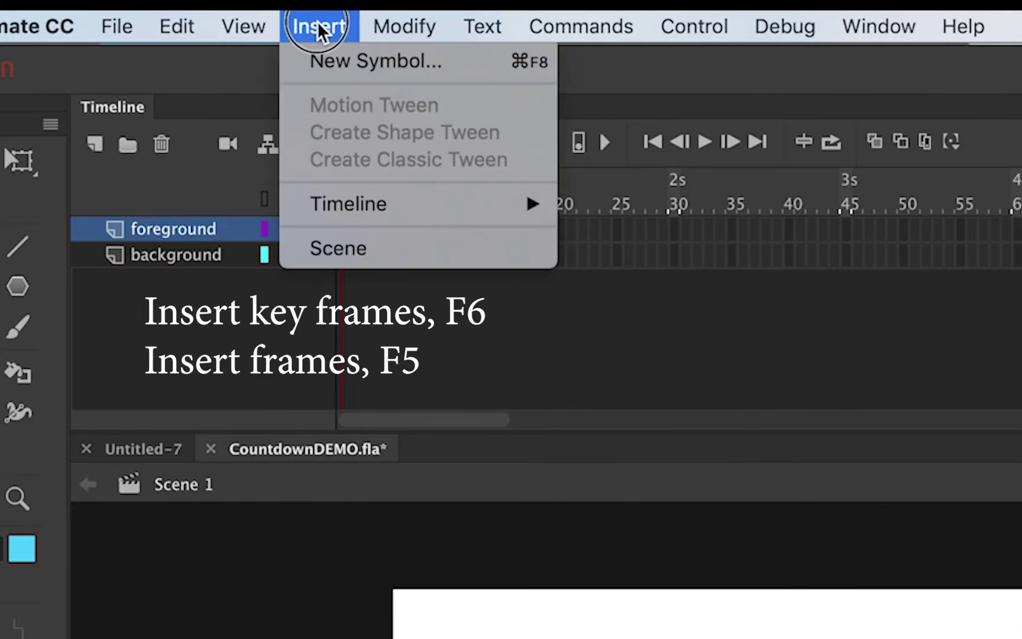
mouse_move(328, 216)
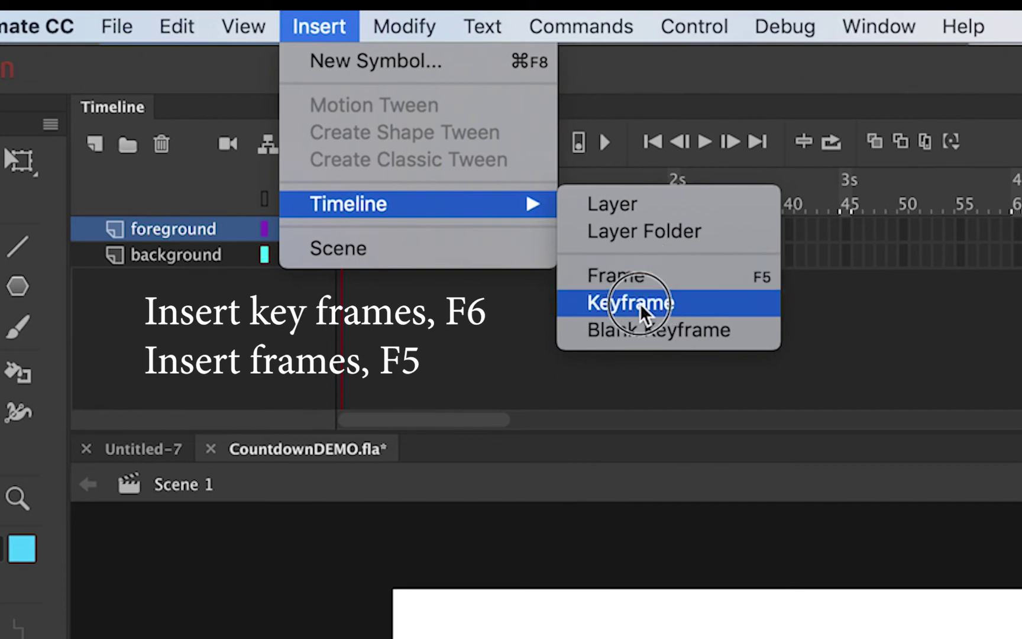
left_click(354, 384)
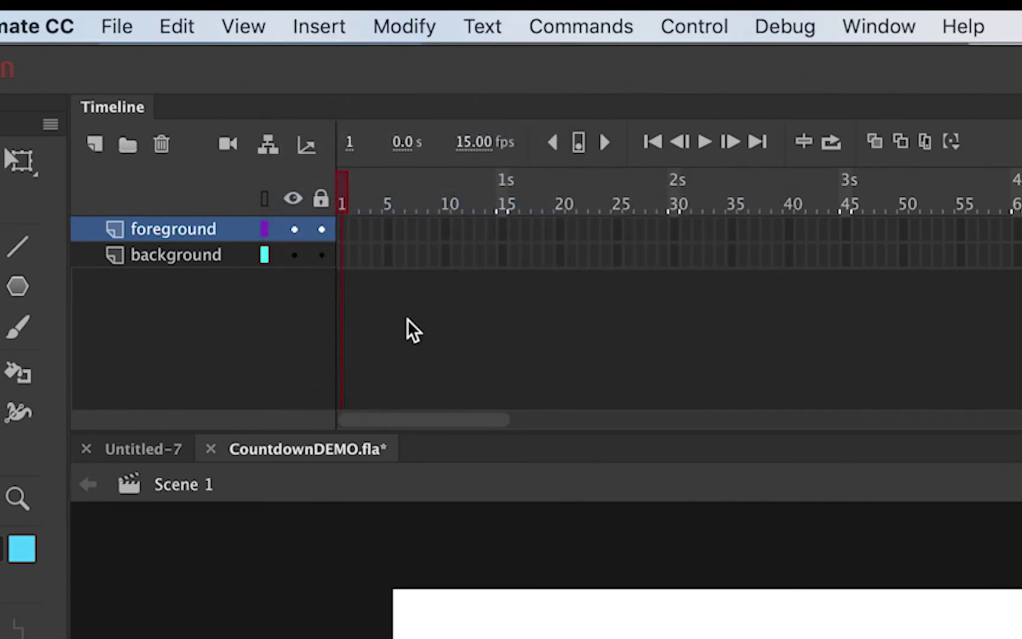
Select the background layer and bring forward the Firefox window showing the Composition II in Red, Blue, and Yellow page
left_click(181, 259)
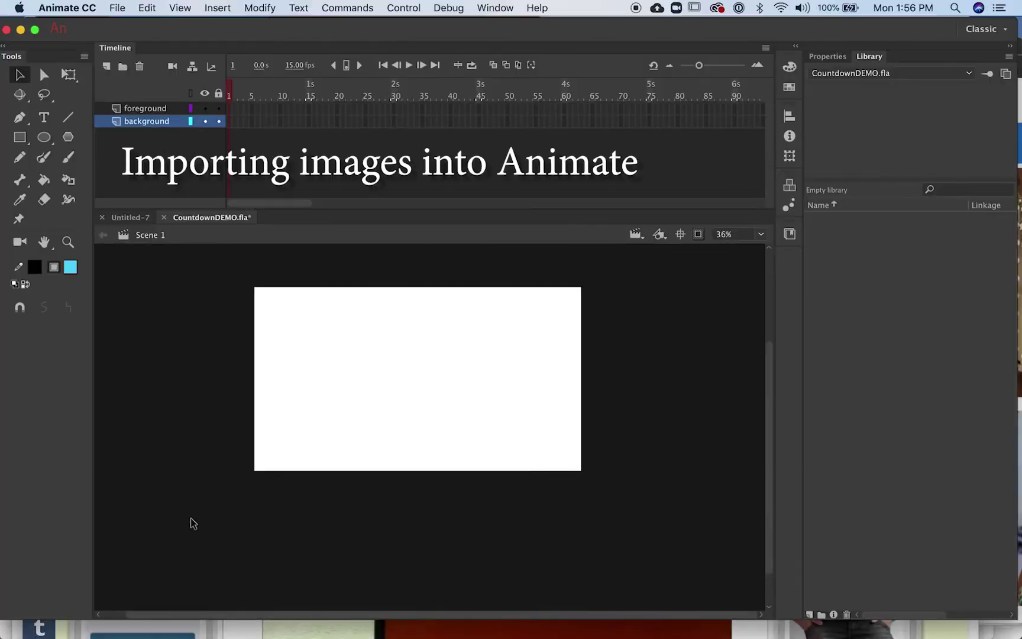
left_click(290, 626)
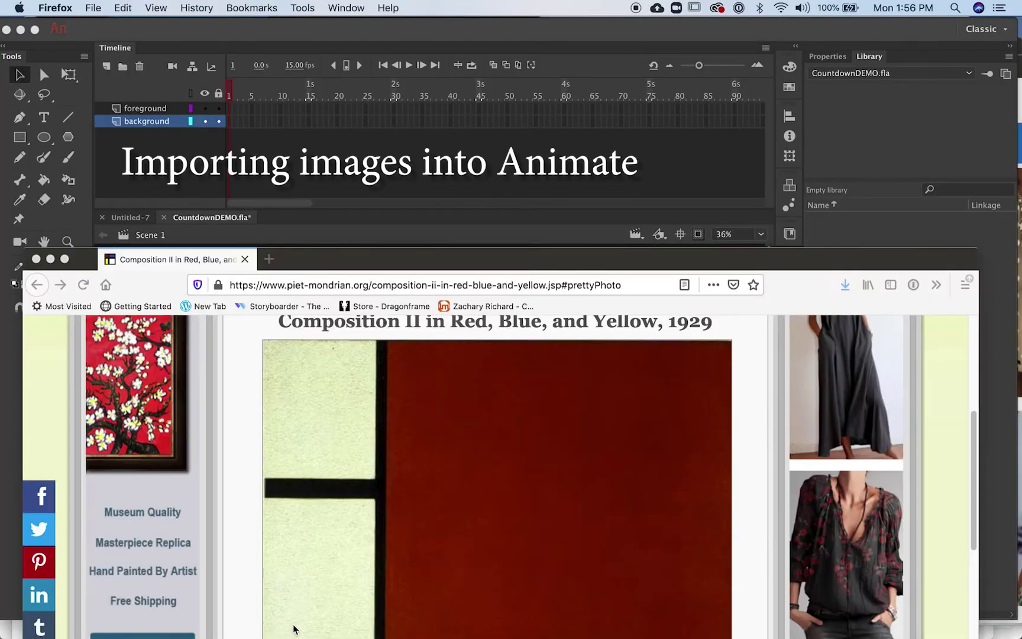
left_click_drag(376, 266, 373, 29)
Copy the Composition II in Red, Blue, and Yellow painting image from the web page and switch back to Animate
scroll(471, 287, "down", 5)
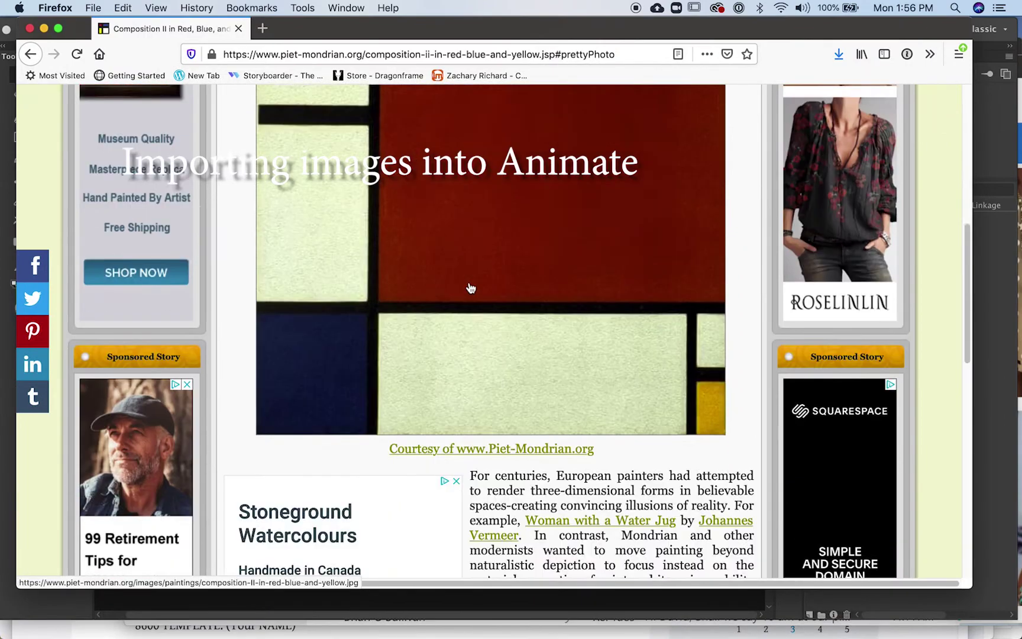
scroll(470, 287, "up", 5)
scroll(469, 284, "up", 5)
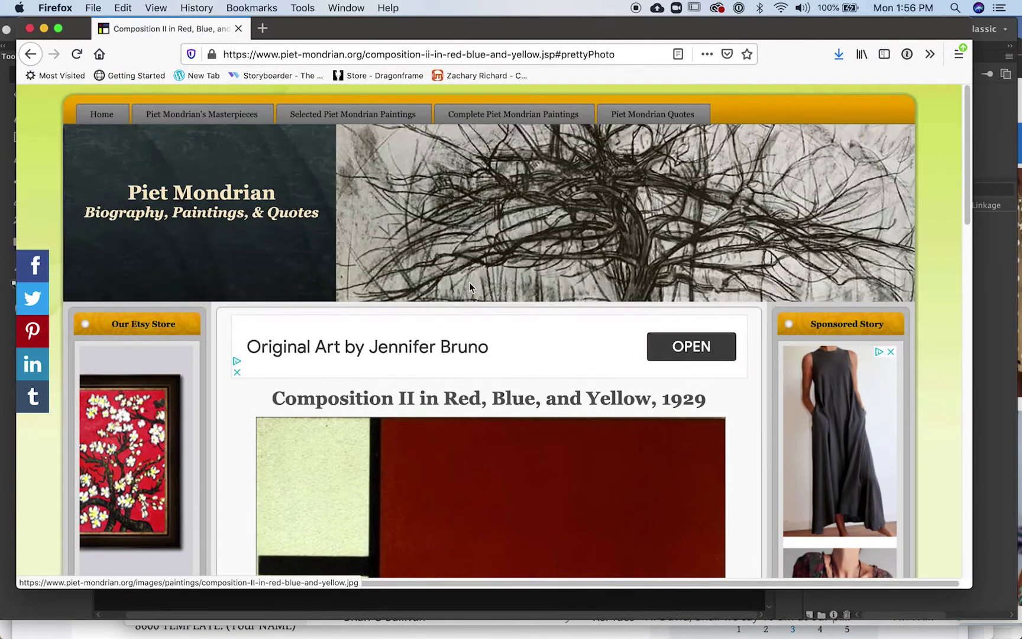
scroll(464, 312, "down", 10)
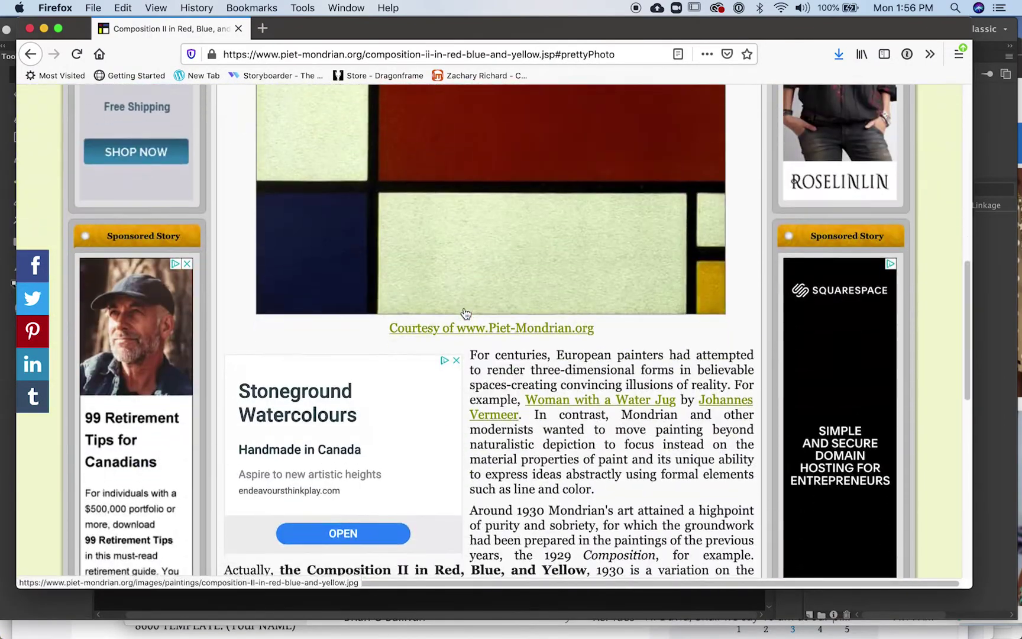
scroll(508, 314, "up", 8)
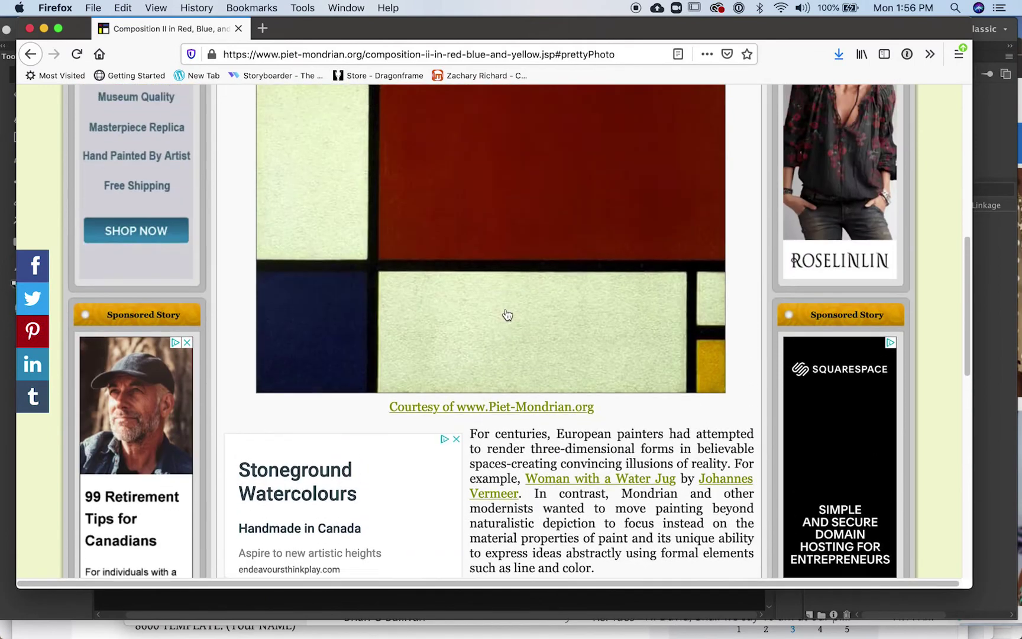
scroll(507, 314, "down", 1)
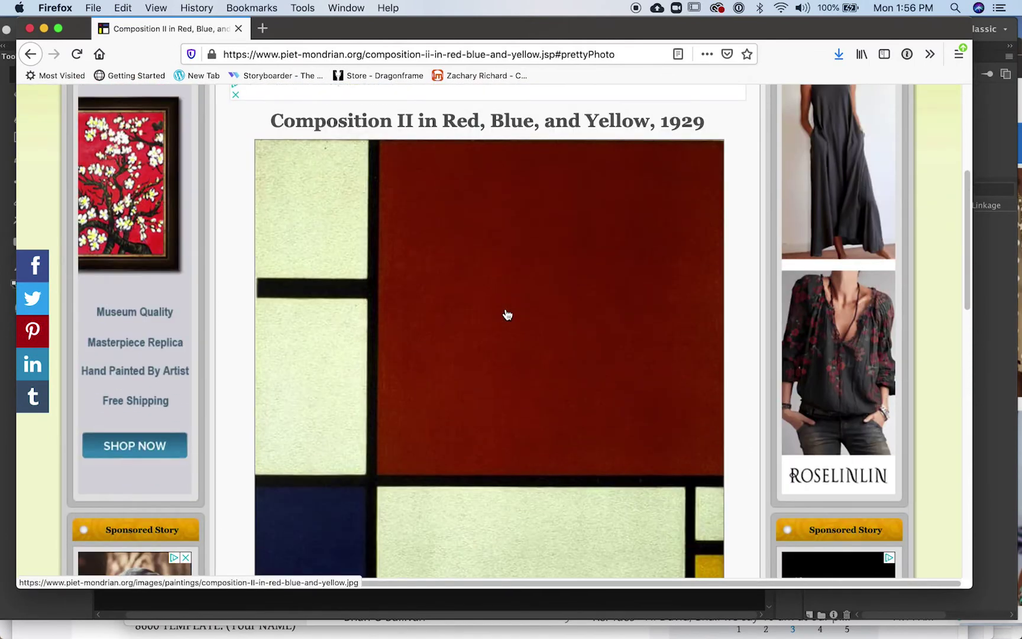
scroll(486, 313, "down", 1)
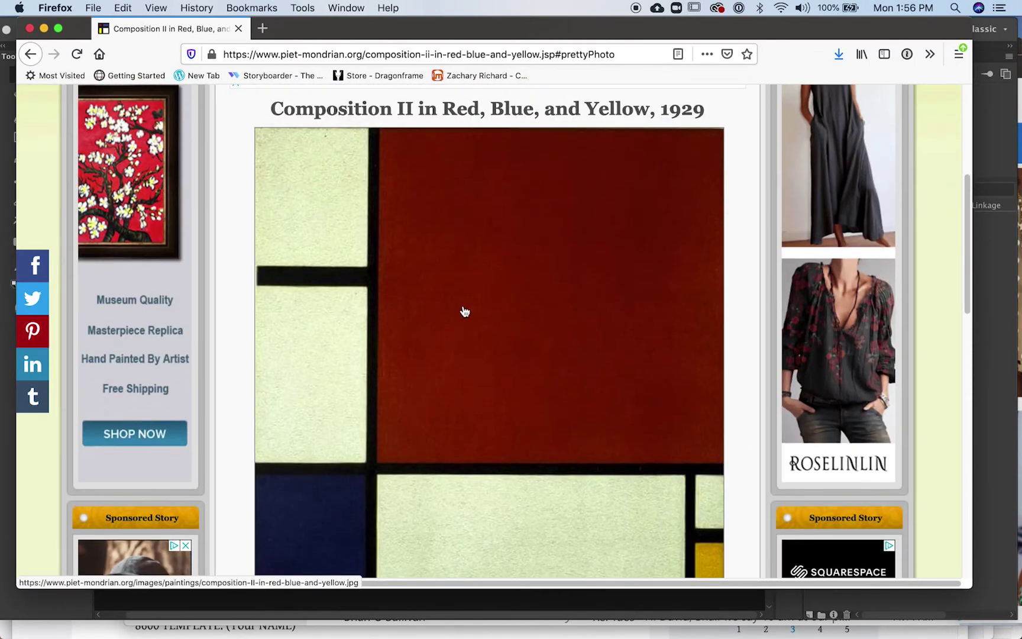
right_click(464, 306)
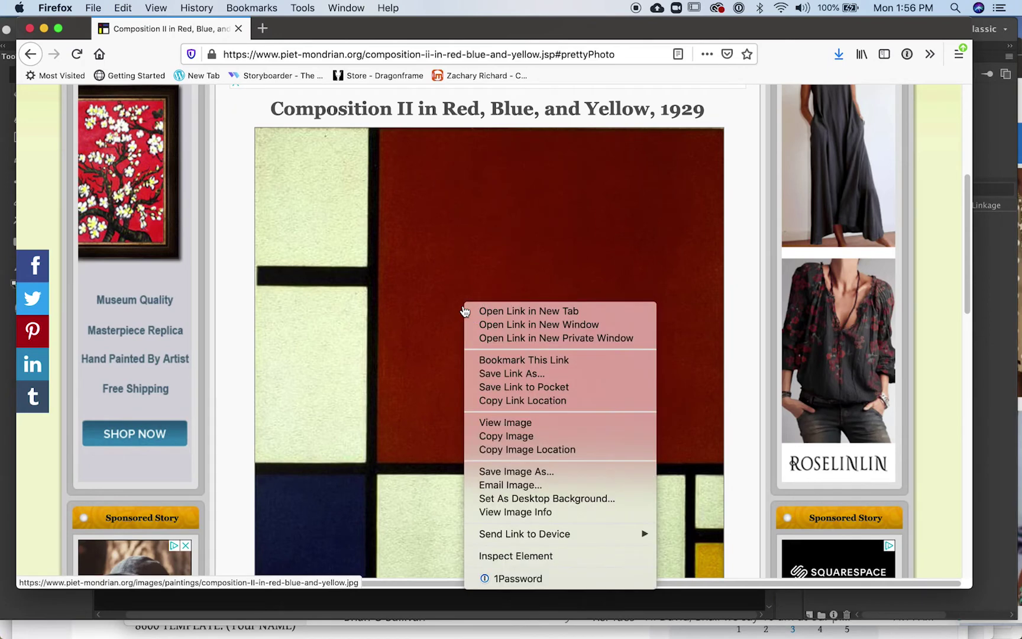
left_click(491, 438)
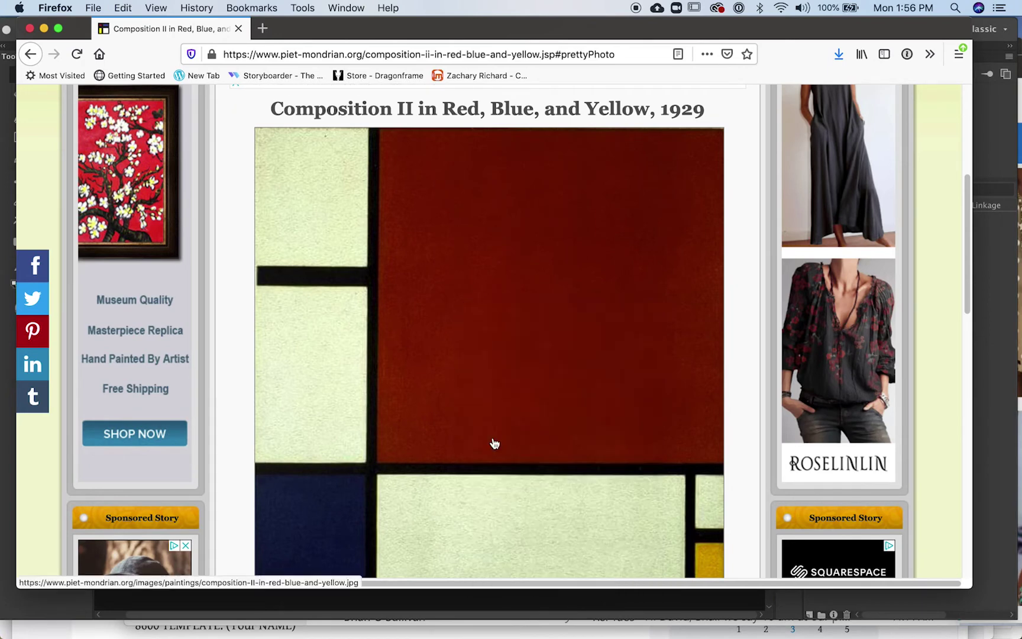
left_click_drag(336, 26, 327, 175)
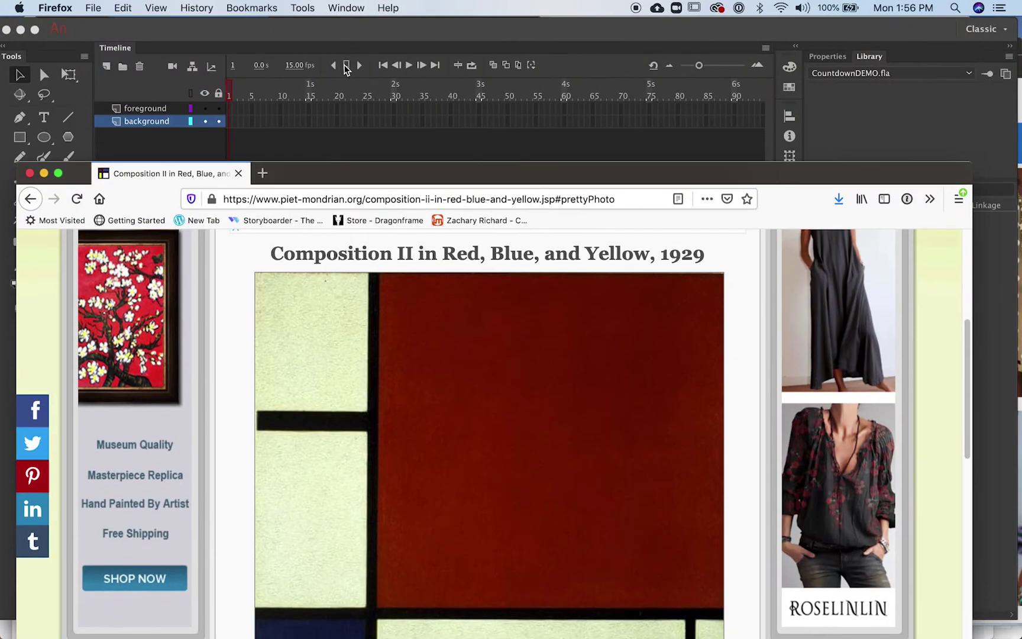
left_click(347, 38)
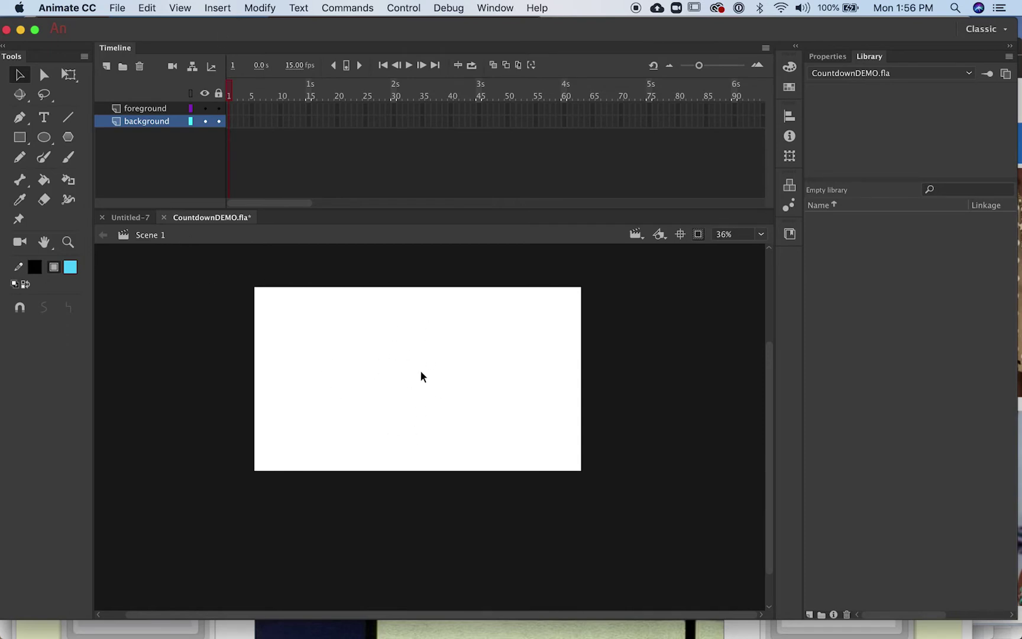
Create a new Graphic symbol named MondrianBG in the library root
left_click(264, 9)
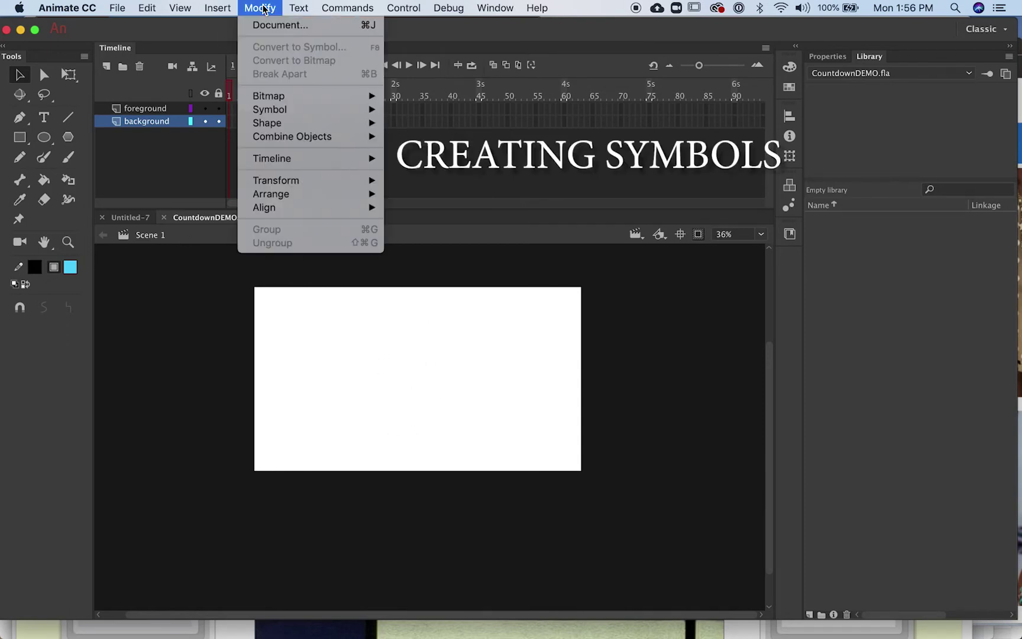
mouse_move(218, 8)
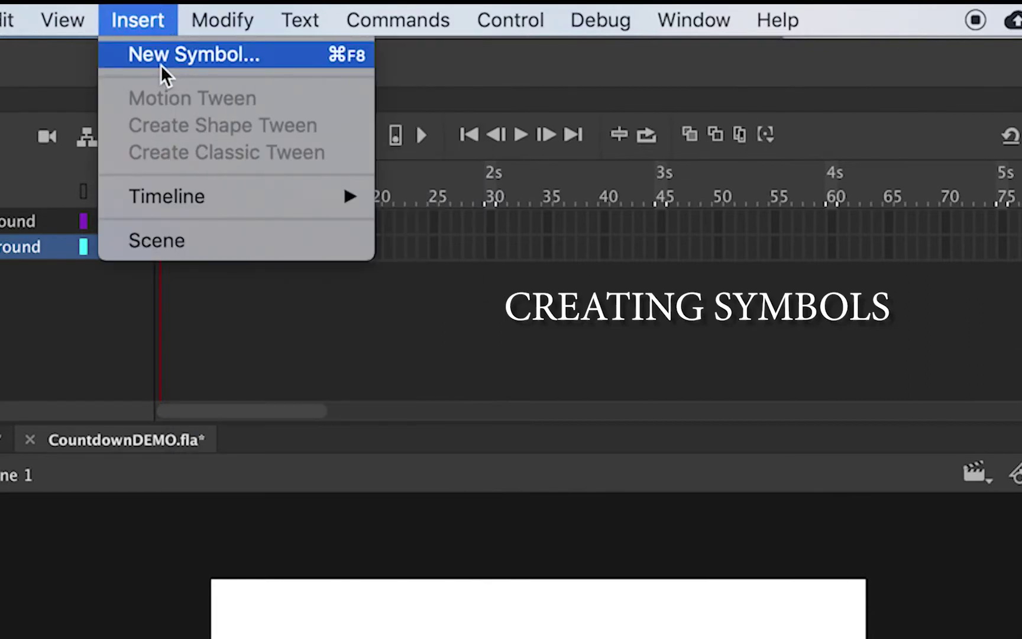
left_click(160, 64)
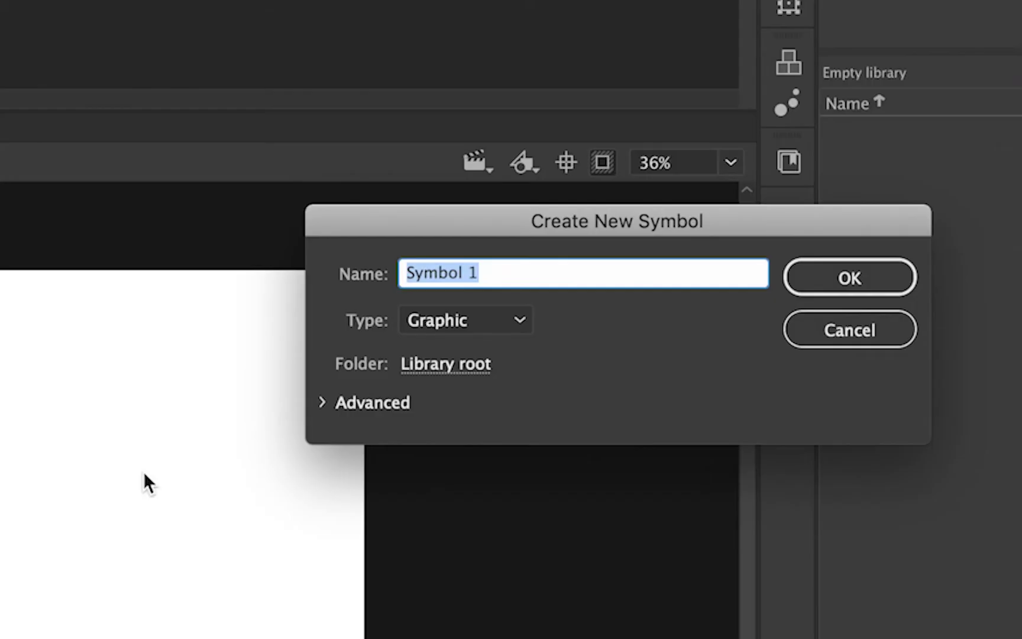
type("Mondrian")
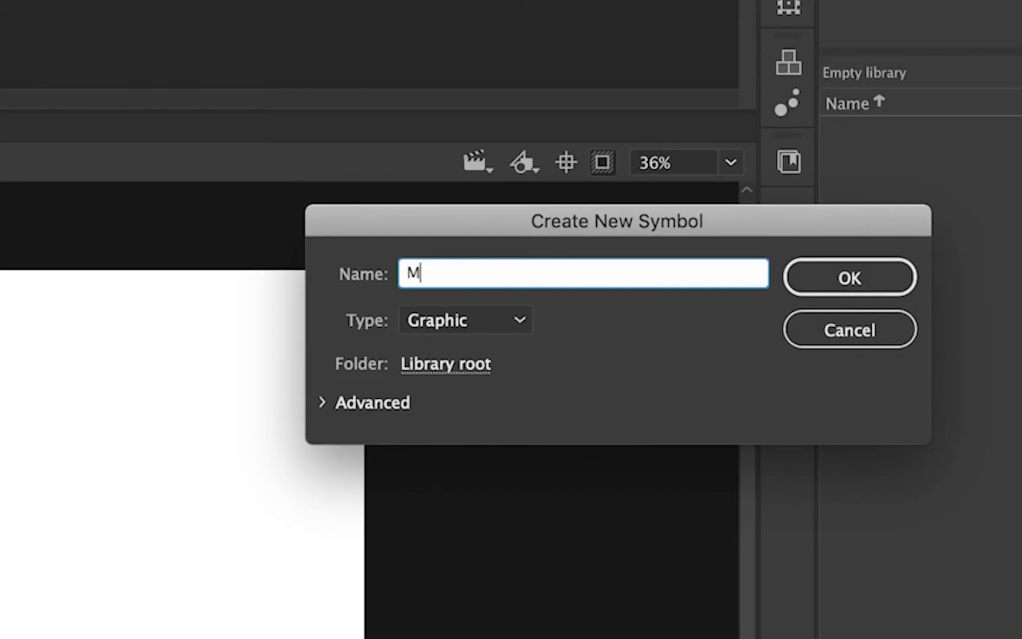
type("BG")
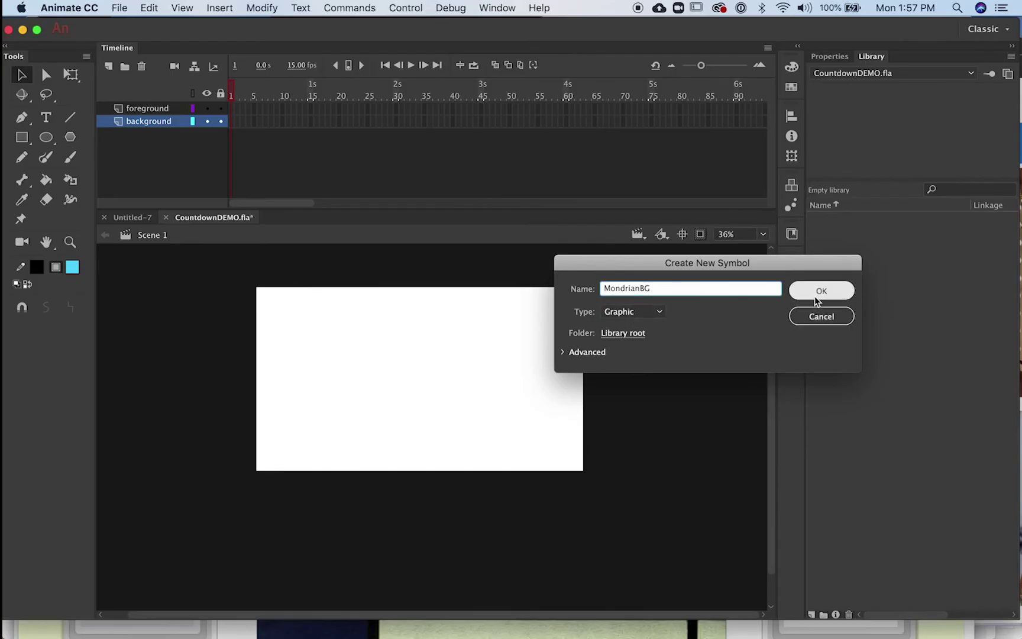
left_click(816, 291)
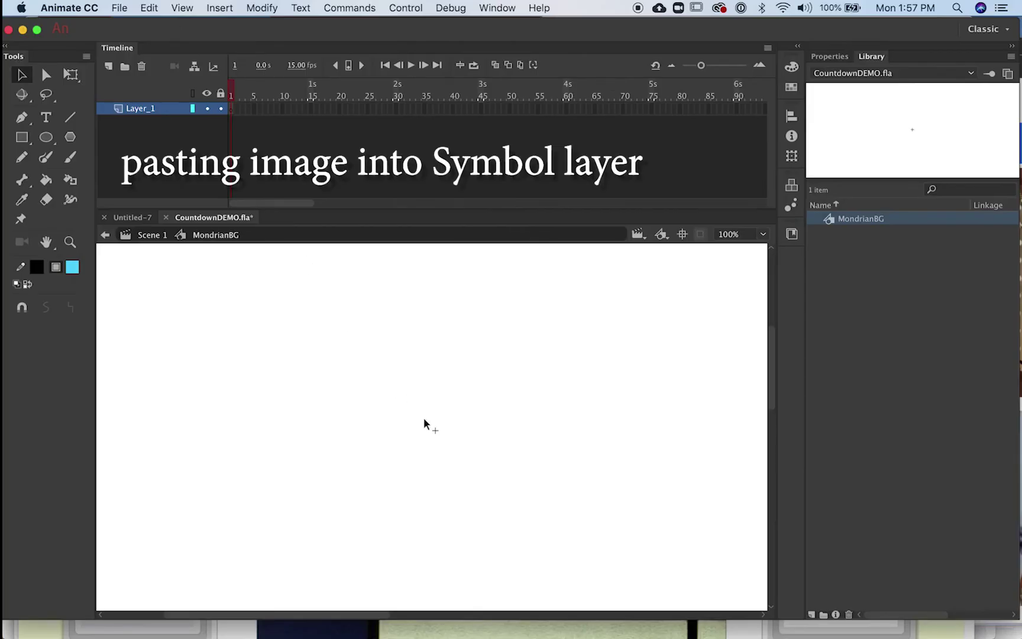
Paste the copied painting into the MondrianBG symbol and rename its bitmap in the library as mondrian
key("super+v")
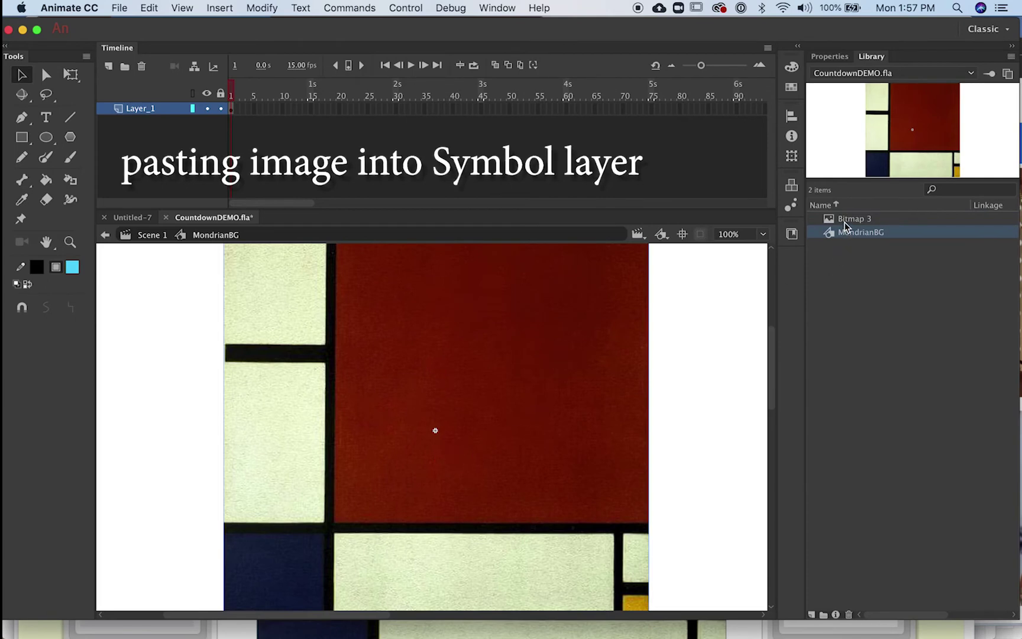
left_click(473, 333)
double_click(630, 424)
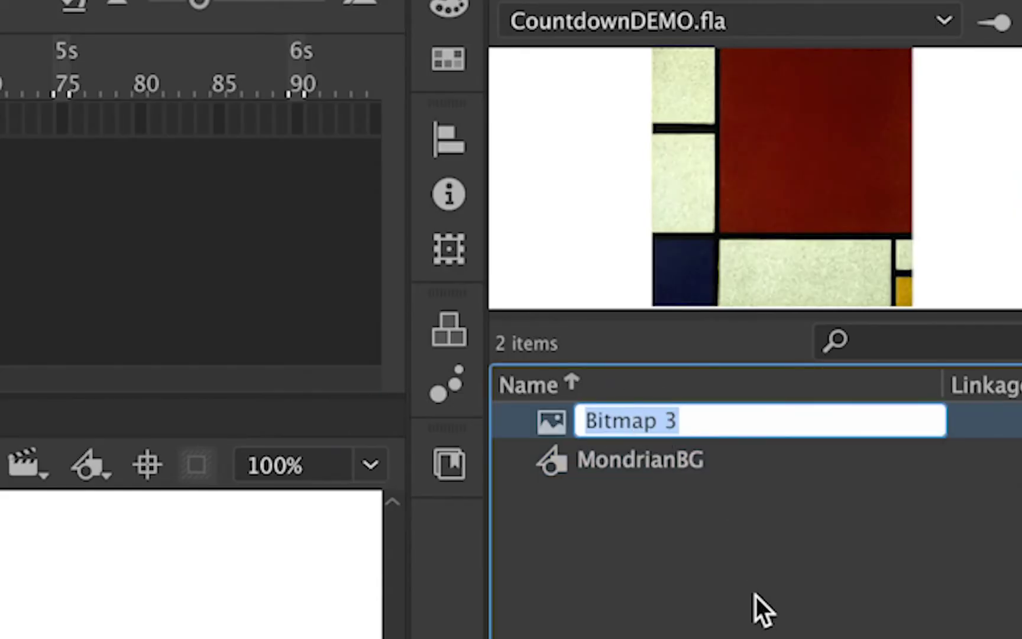
type("mondr")
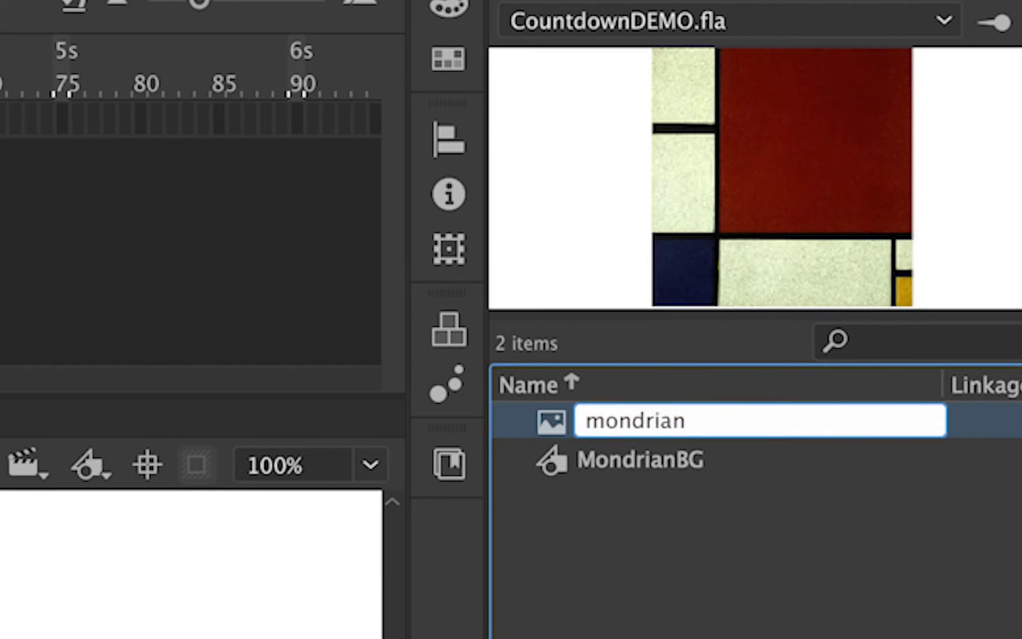
type("ian")
key("Return")
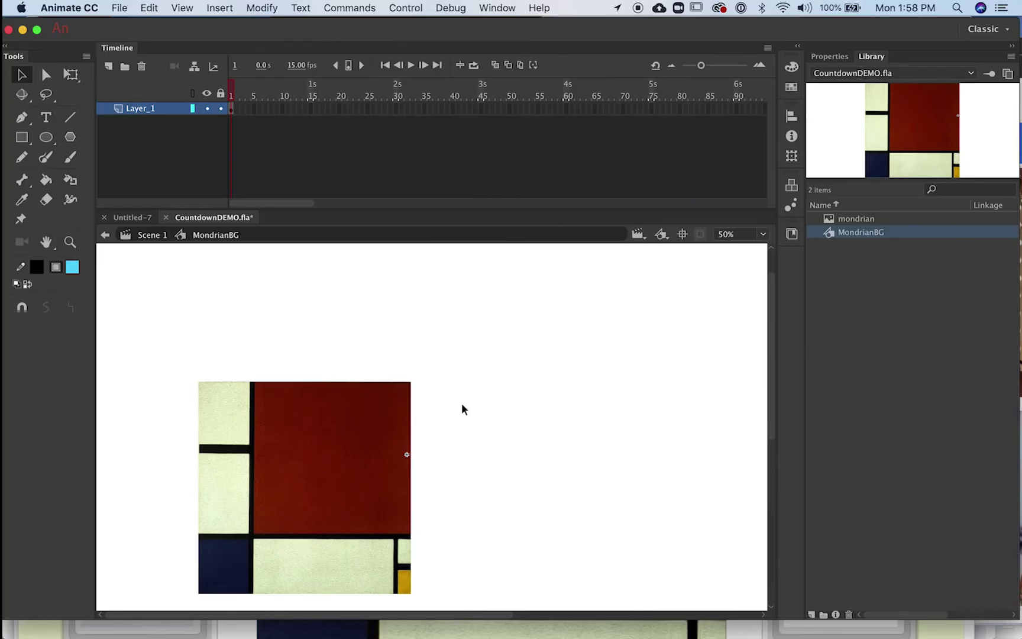
Move the pasted painting farther left so it sits clear of the symbol's registration point
scroll(462, 404, "down", 4)
scroll(462, 409, "up", 1)
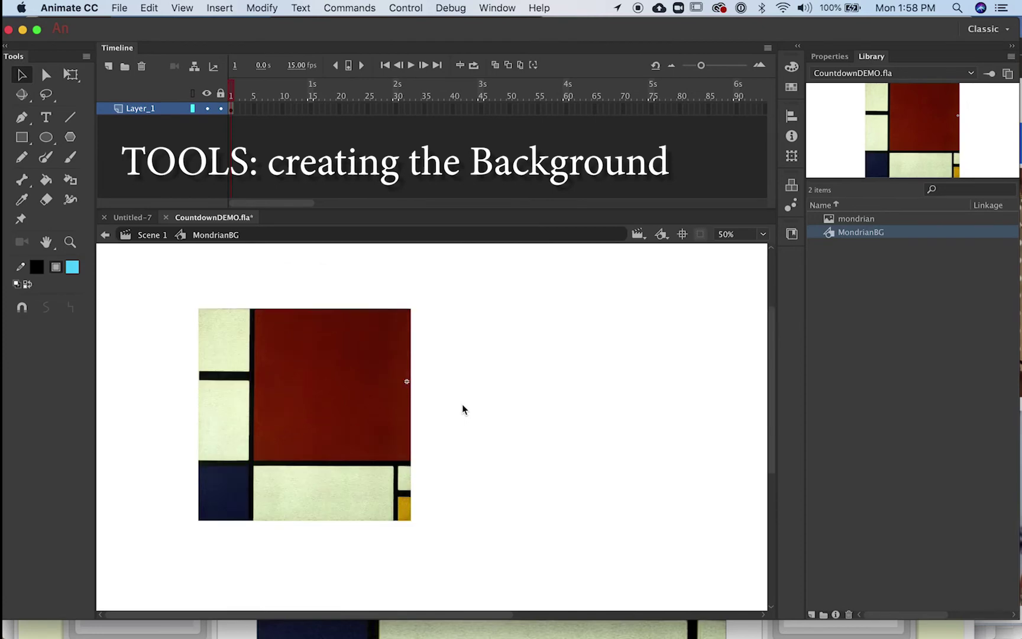
left_click(486, 411)
left_click_drag(252, 414, 308, 399)
left_click(289, 388)
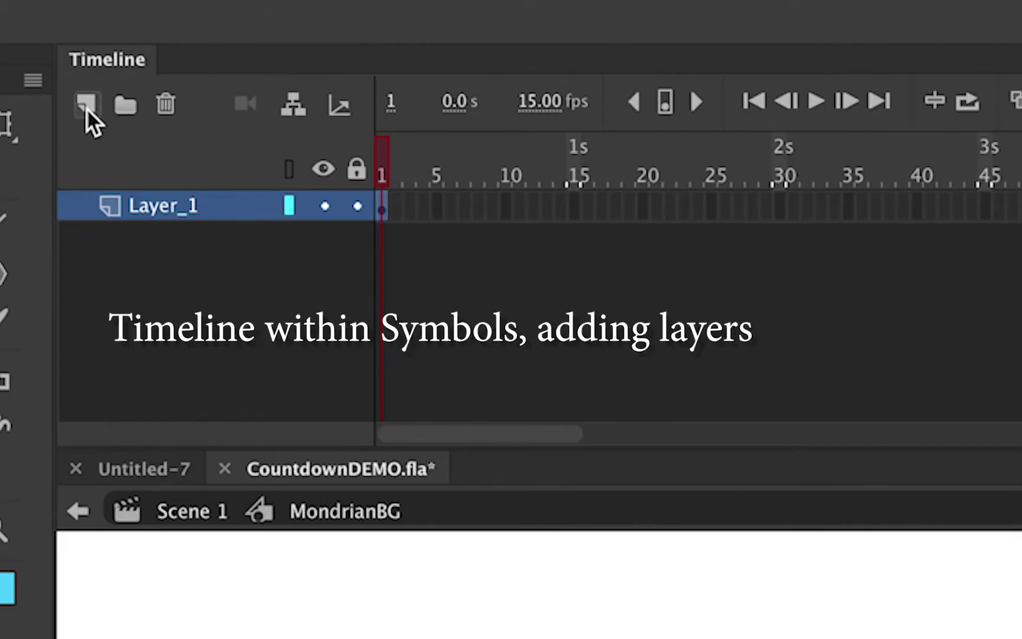
Add a second layer to the MondrianBG symbol's timeline and rename Layer_1 as backtemplate
left_click(108, 65)
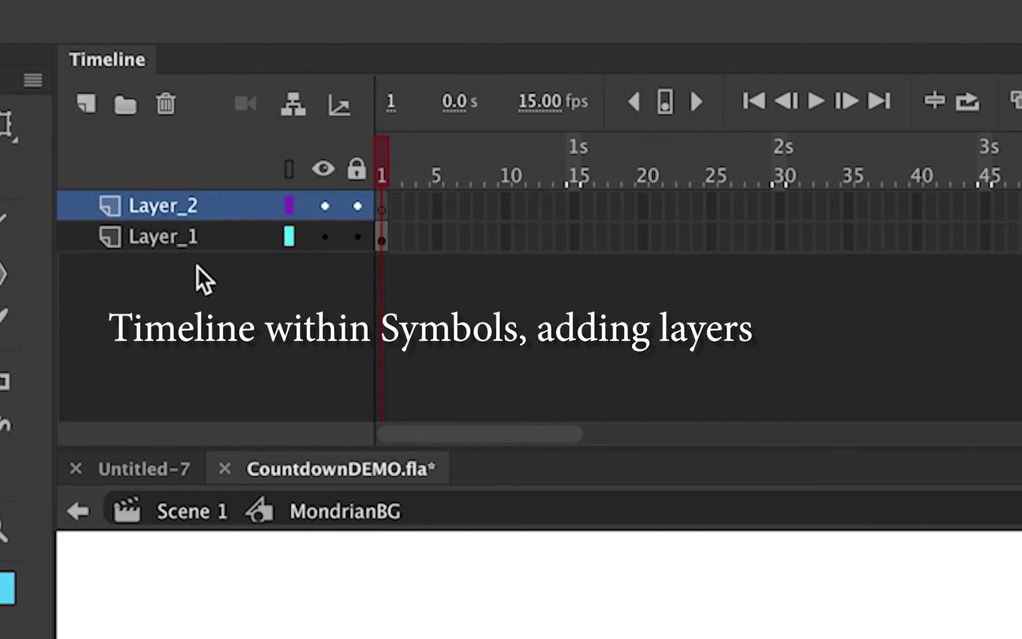
double_click(167, 237)
type("bac")
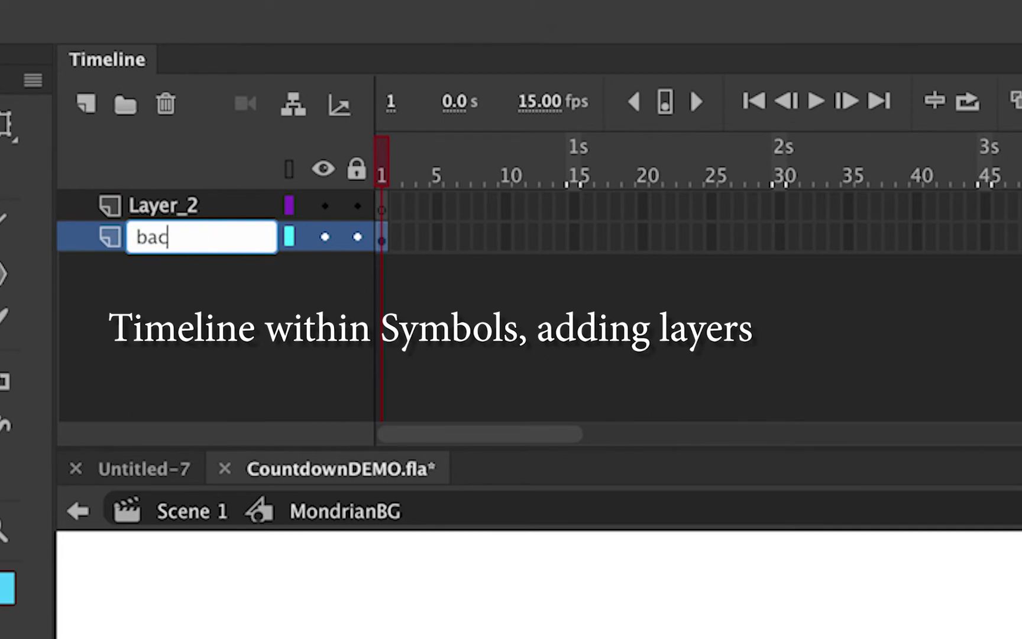
type("kgrouate")
key("Return")
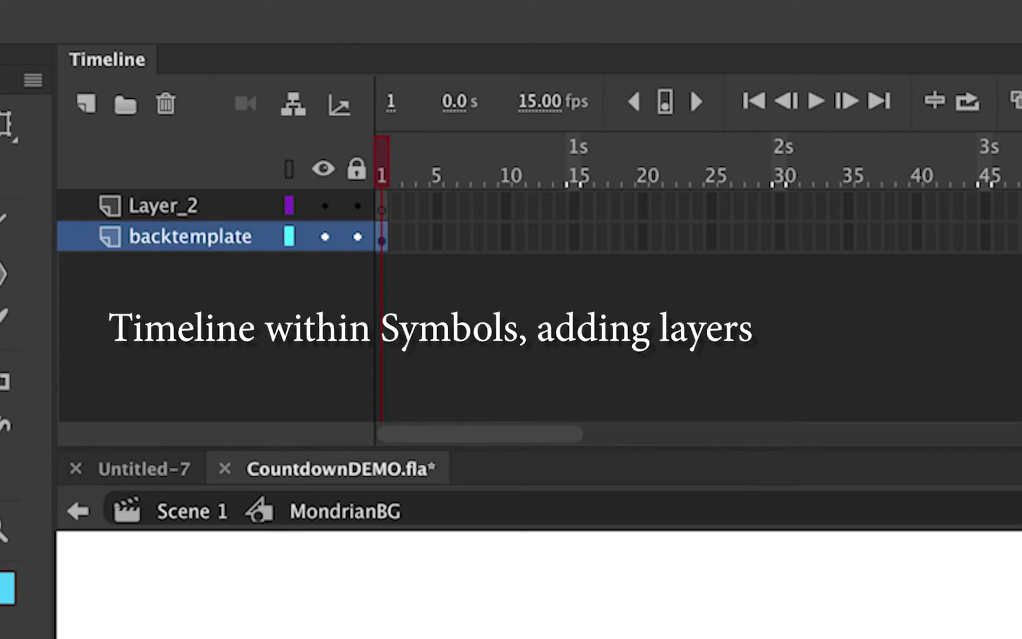
Rename Layer_2 as main and lock the backtemplate layer holding the painting
double_click(152, 216)
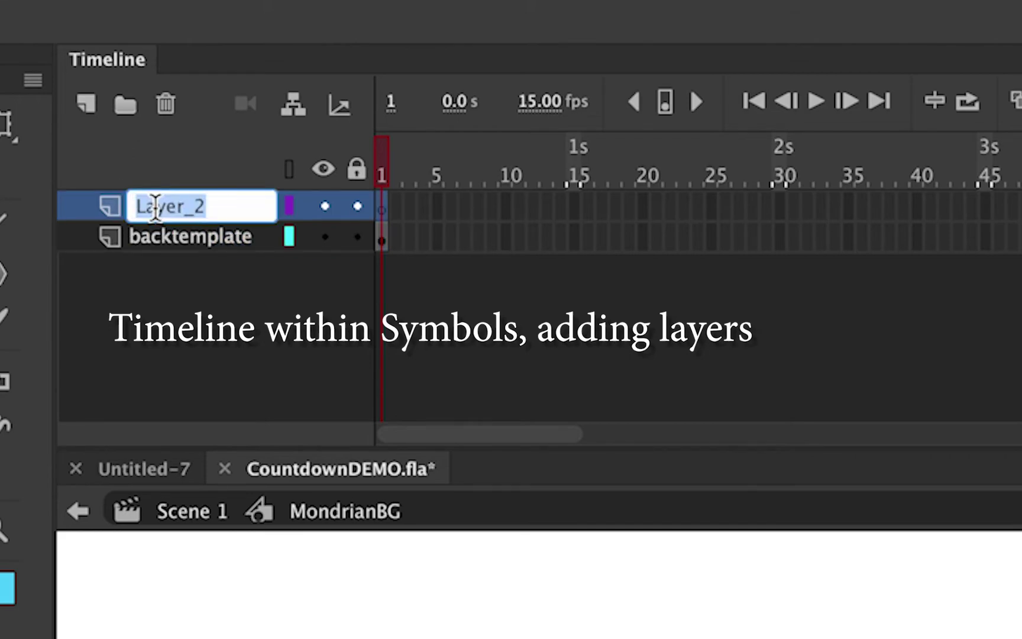
type("main")
key("Return")
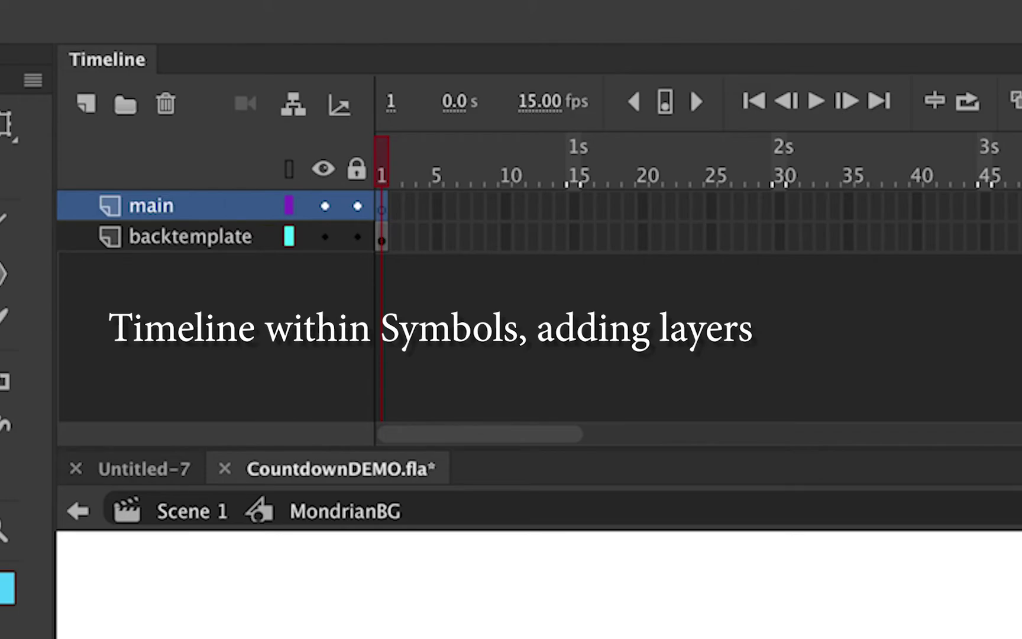
left_click(358, 238)
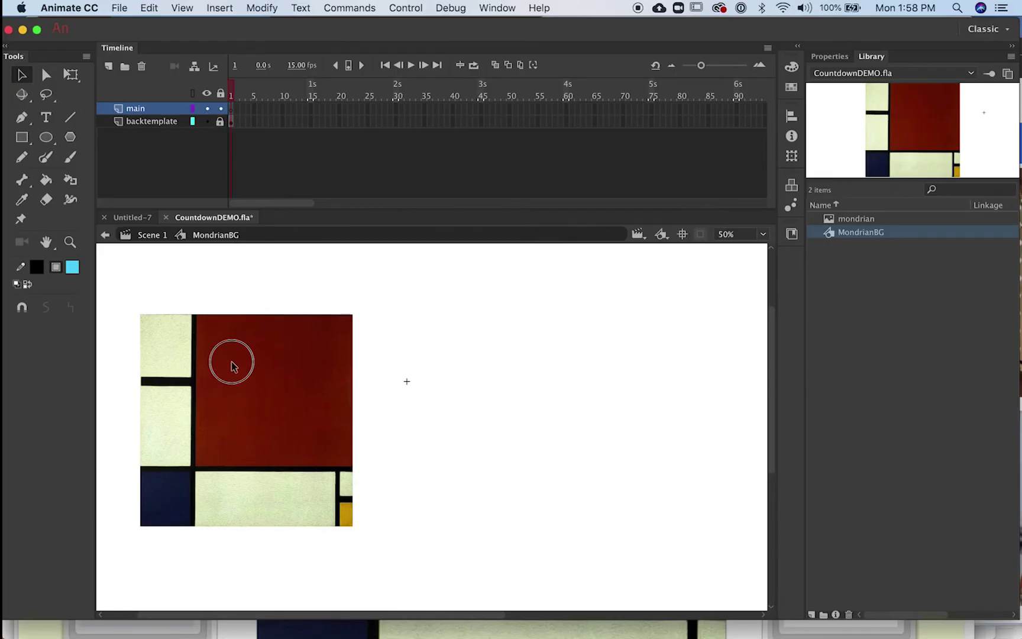
left_click_drag(233, 360, 320, 471)
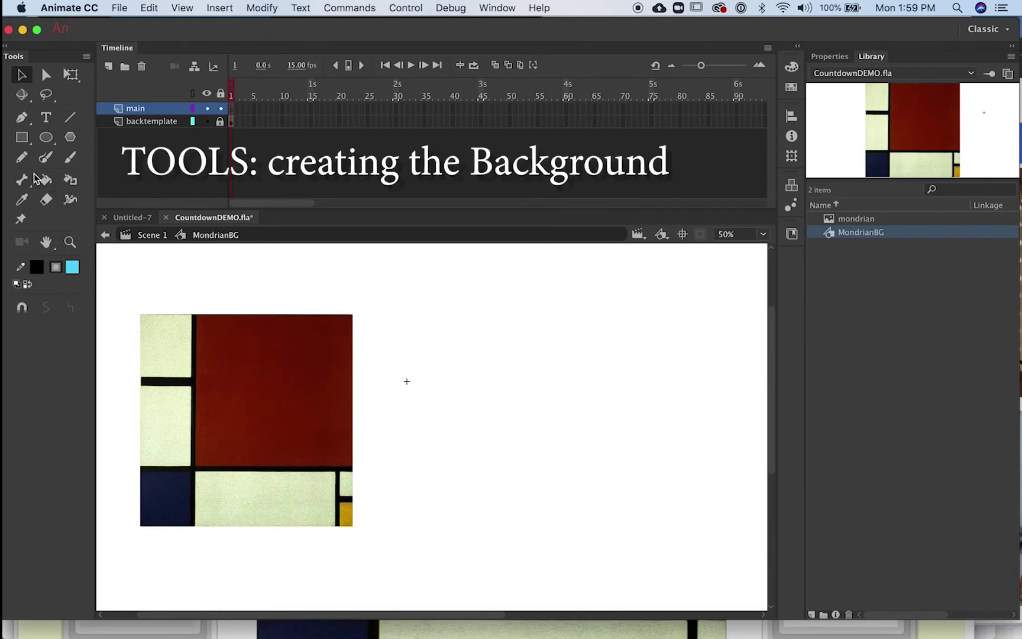
Draw a large rectangle with a black stroke and no fill on the main layer, to the right of the painting
left_click(22, 137)
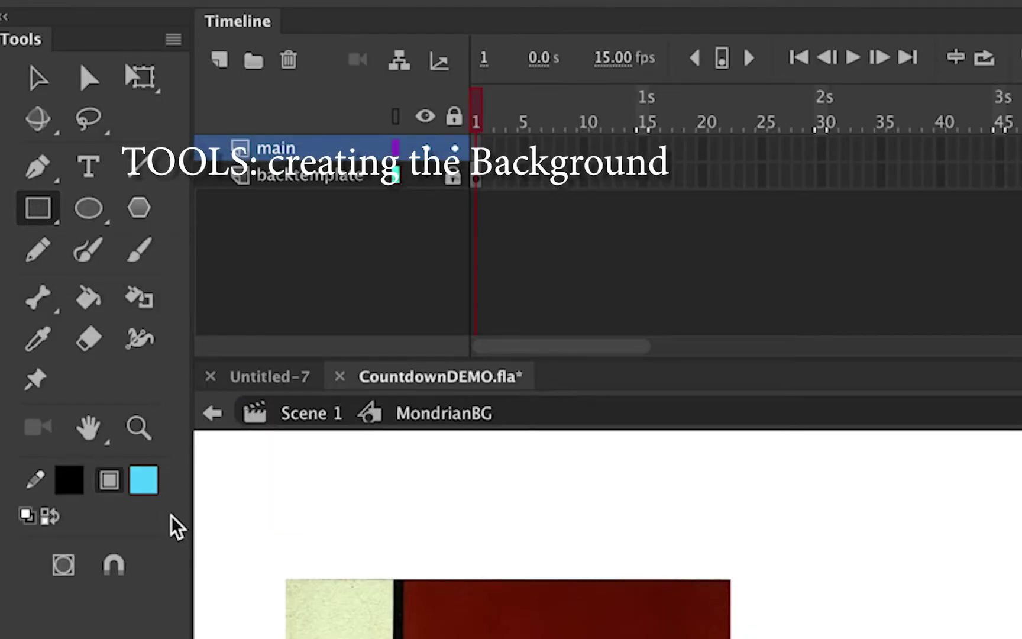
left_click(147, 490)
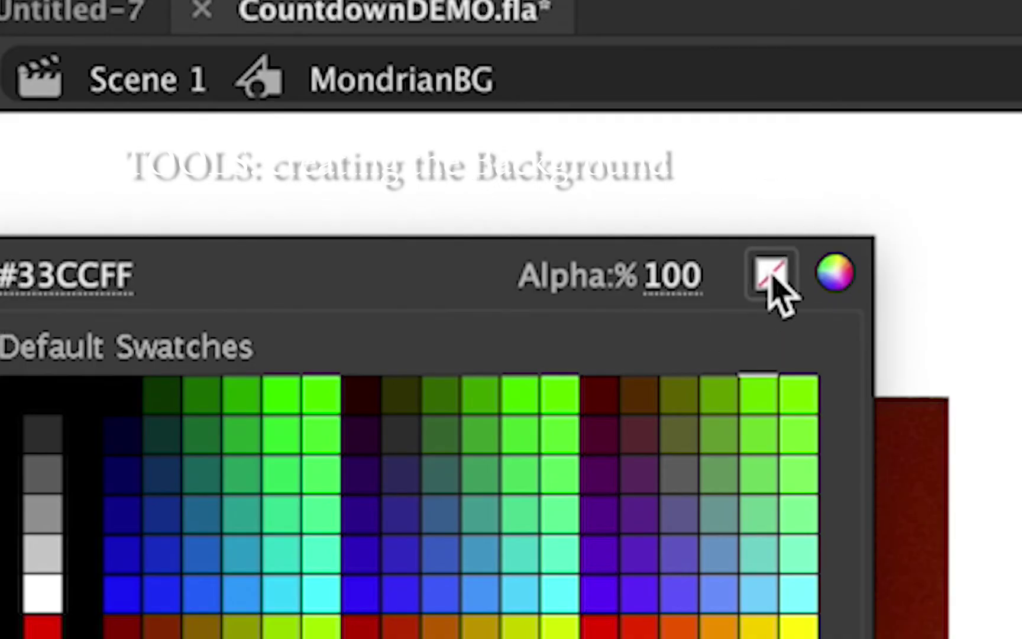
left_click(637, 515)
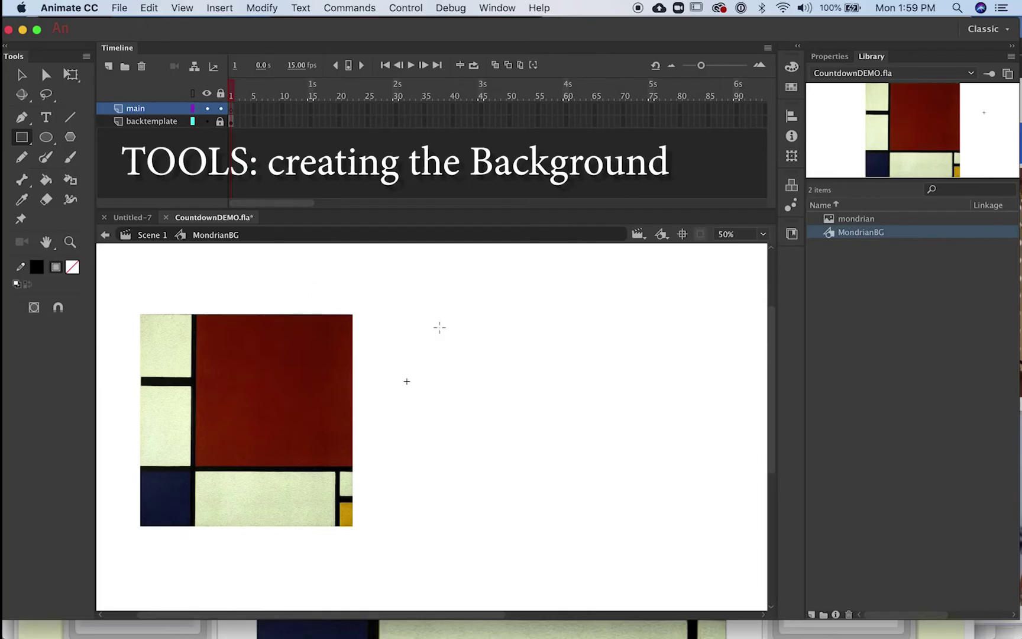
left_click_drag(395, 305, 744, 522)
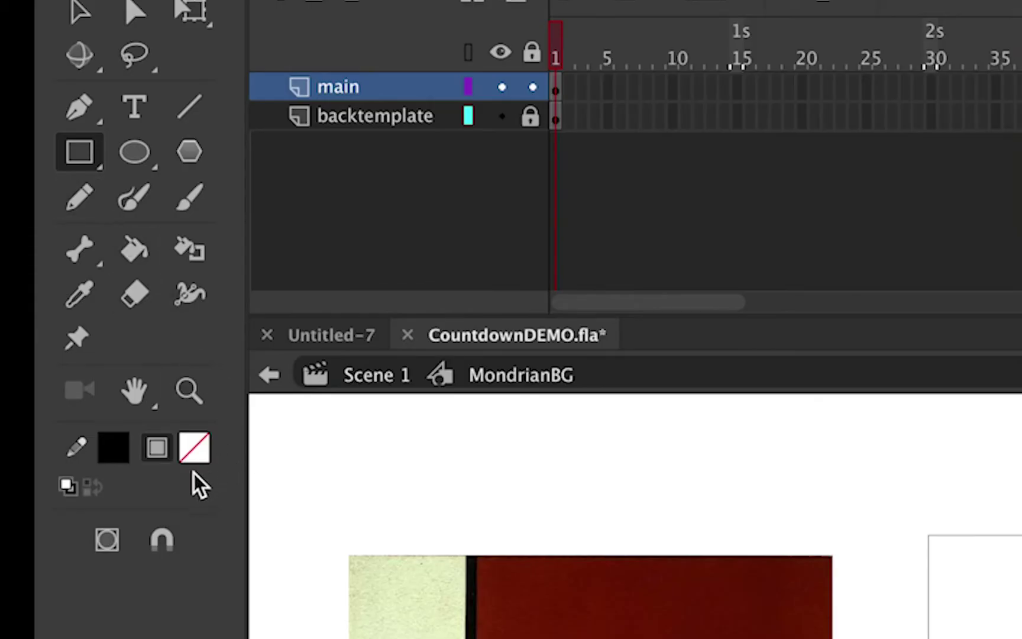
Set the fill color to black and the stroke color to none for the Rectangle tool
left_click(200, 447)
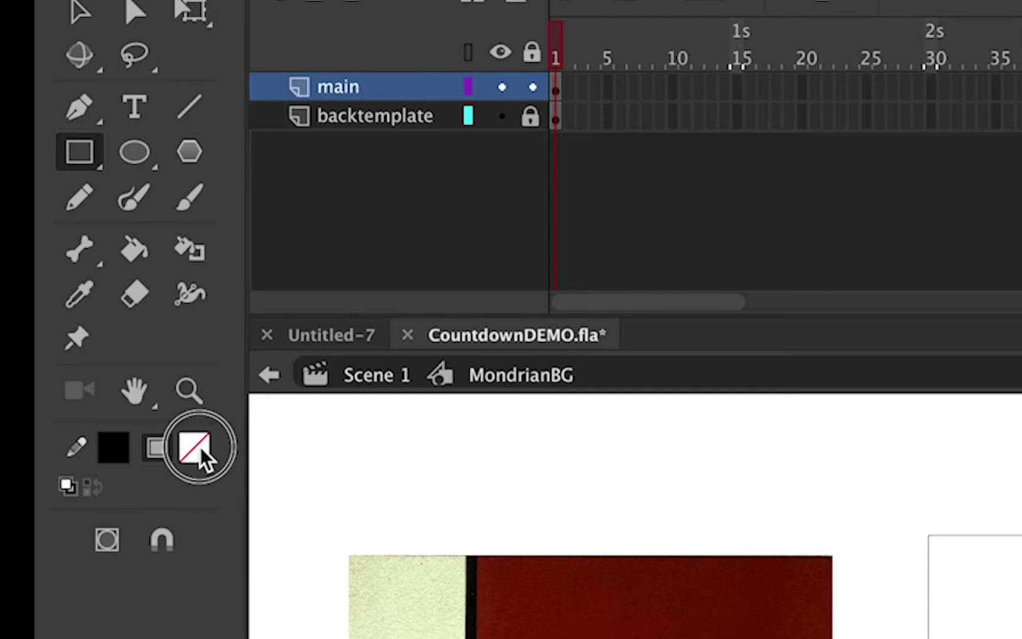
left_click(290, 550)
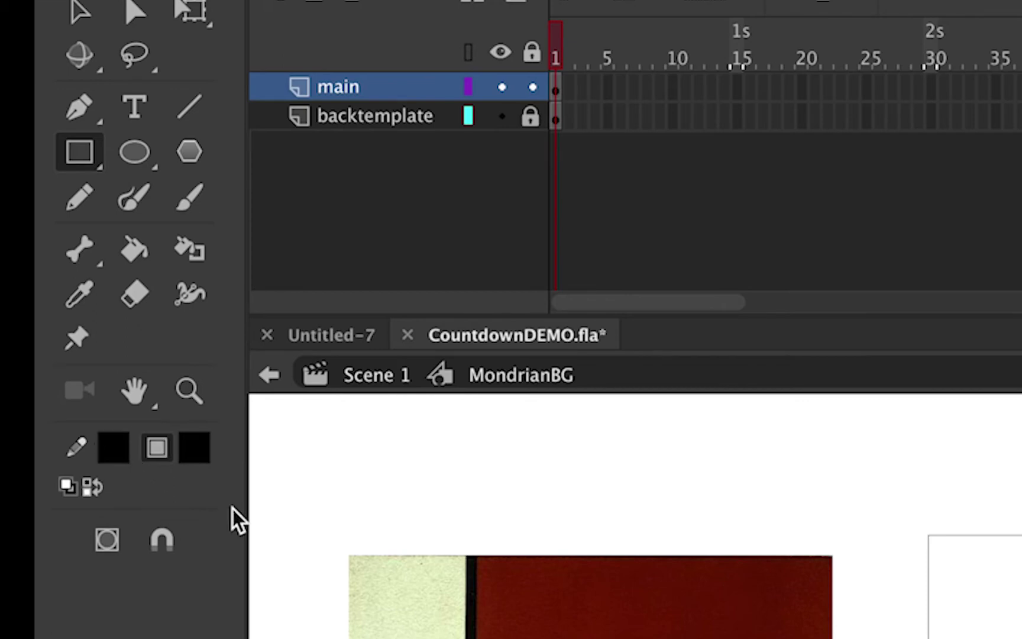
left_click(118, 445)
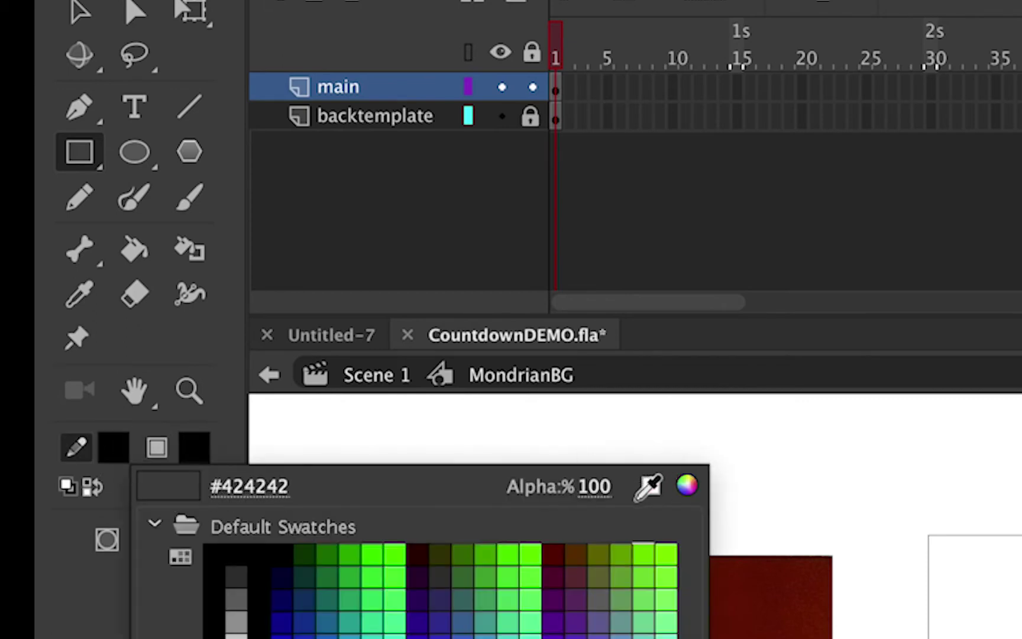
key("Escape")
left_click(122, 449)
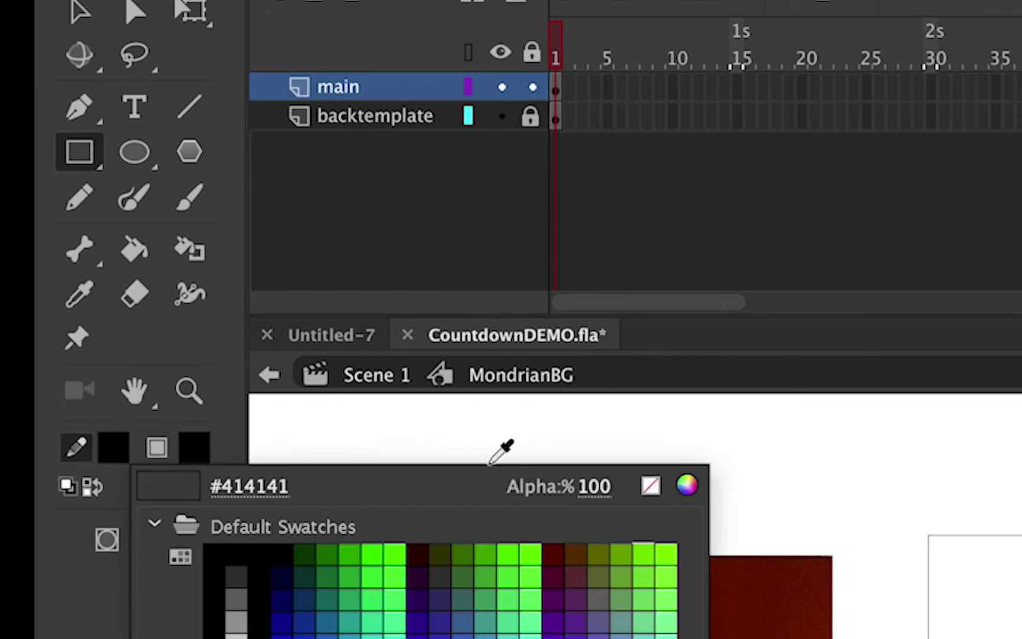
left_click(650, 484)
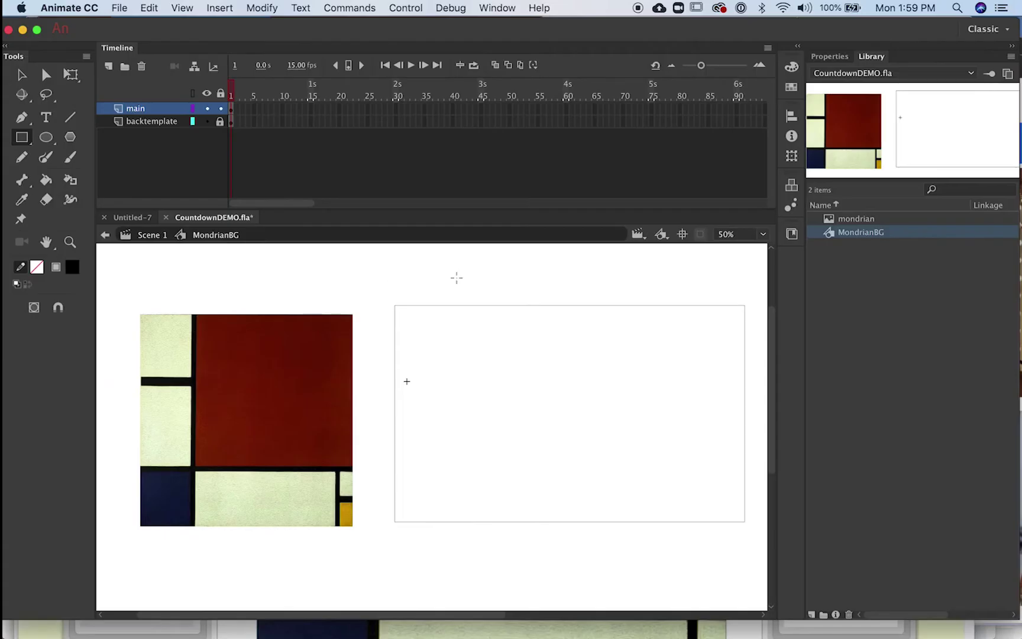
Draw solid black bars over the outlined rectangle: a tall vertical, a full-width horizontal crossing it, and a short vertical below toward the right
mouse_move(485, 288)
left_mouse_down()
mouse_move(497, 436)
mouse_move(481, 532)
mouse_move(493, 546)
left_mouse_up()
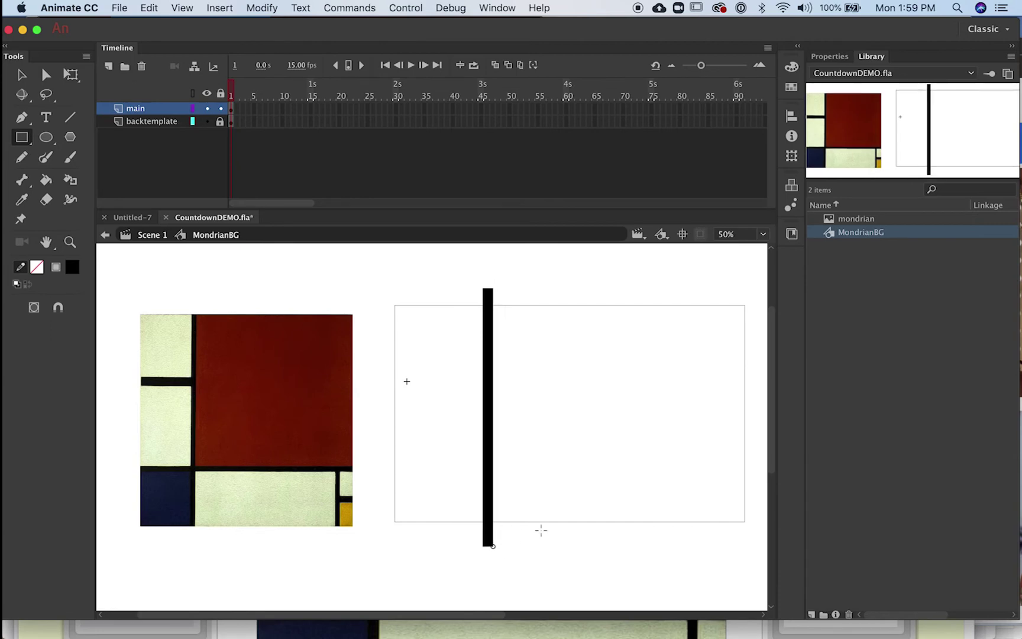
mouse_move(757, 482)
left_mouse_down()
mouse_move(367, 463)
mouse_move(379, 443)
mouse_move(760, 453)
left_mouse_up()
key("ctrl+z")
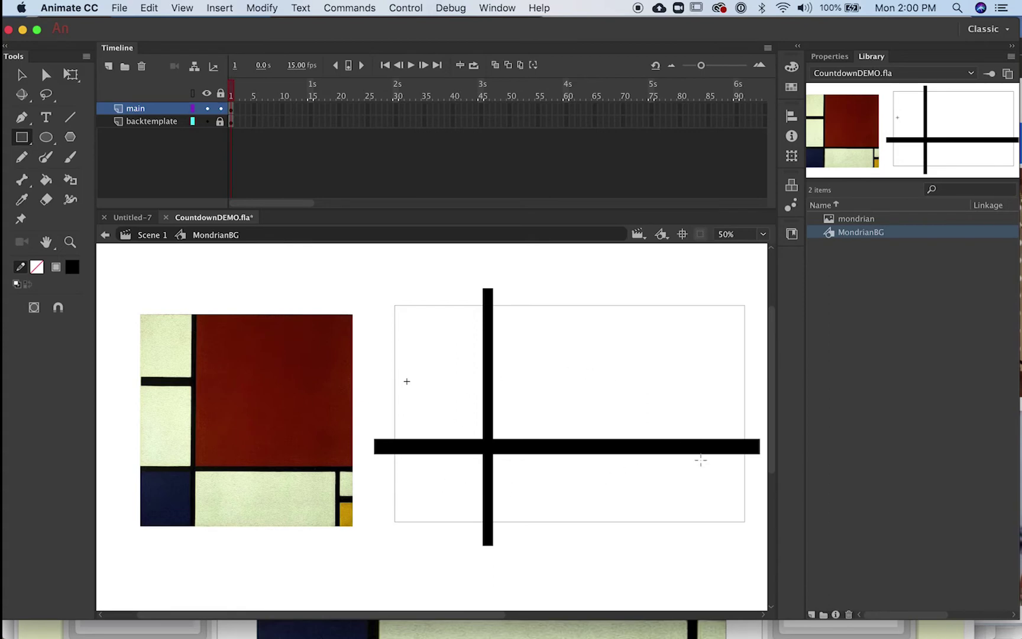
left_click_drag(655, 454, 666, 539)
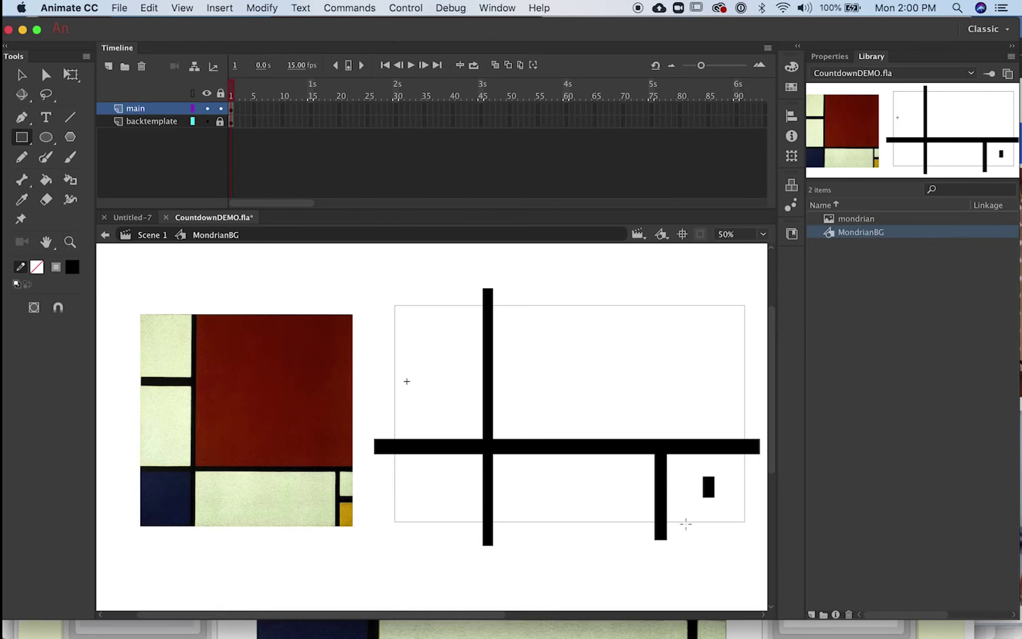
key("super+z")
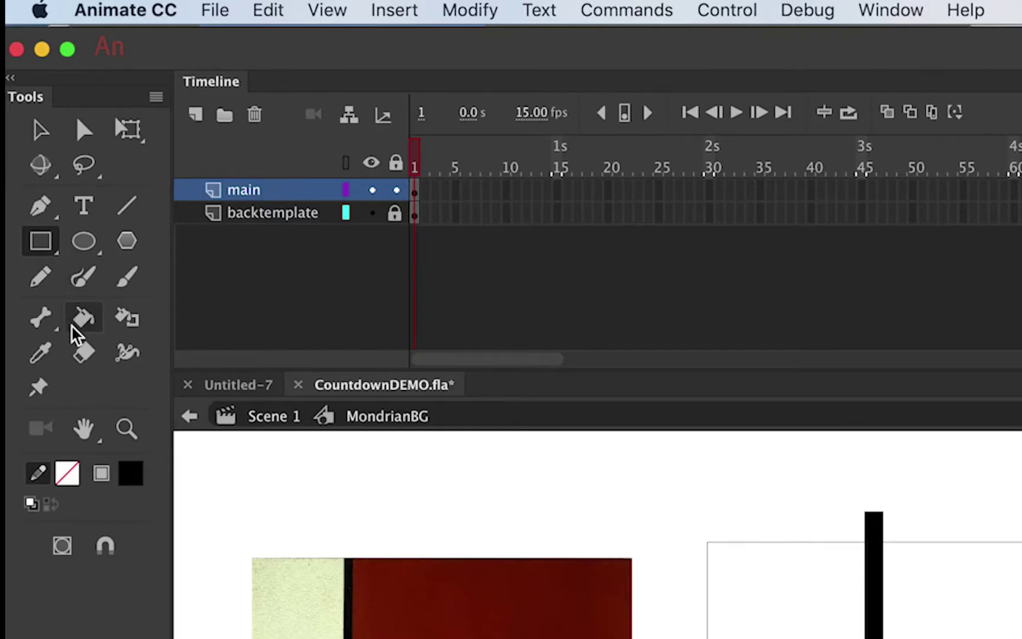
Fill the upper-right area with the painting's sampled dark red, and the upper-left and lower-middle areas with its sampled cream
left_click(40, 353)
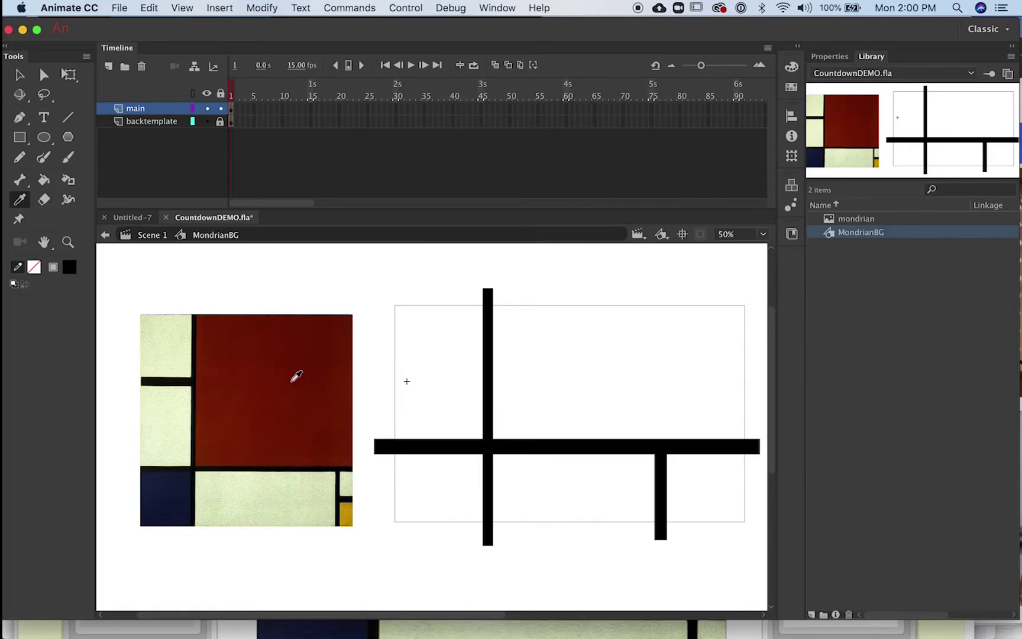
left_click(271, 363)
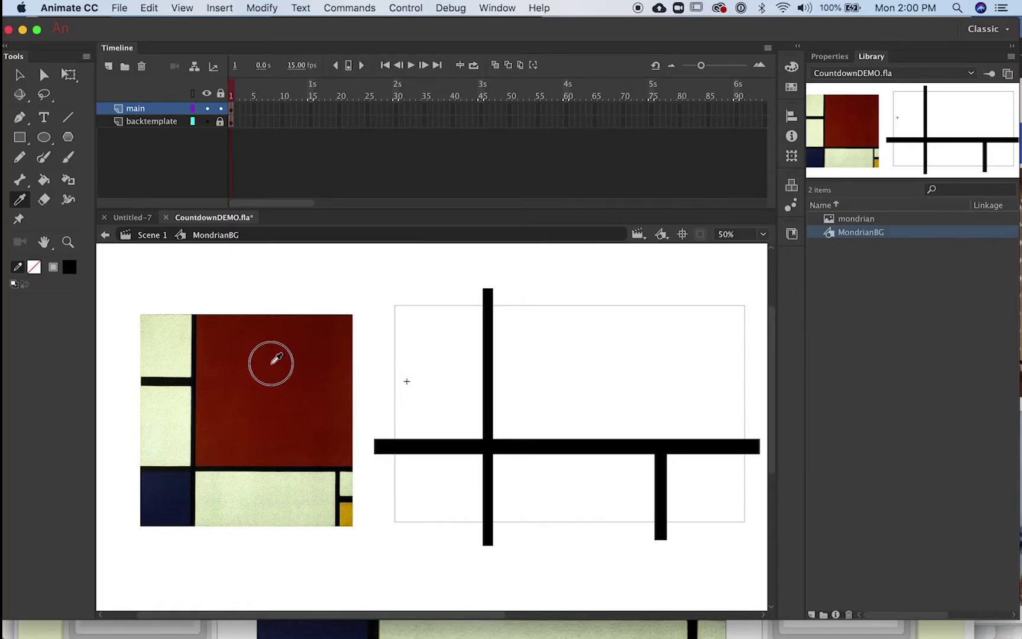
left_click(590, 378)
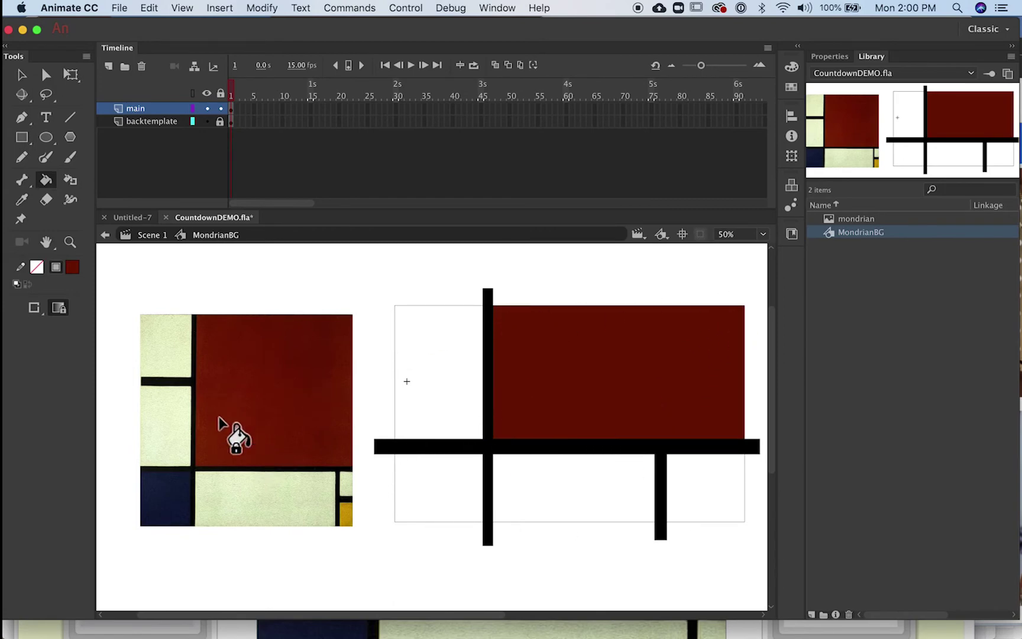
left_click(21, 200)
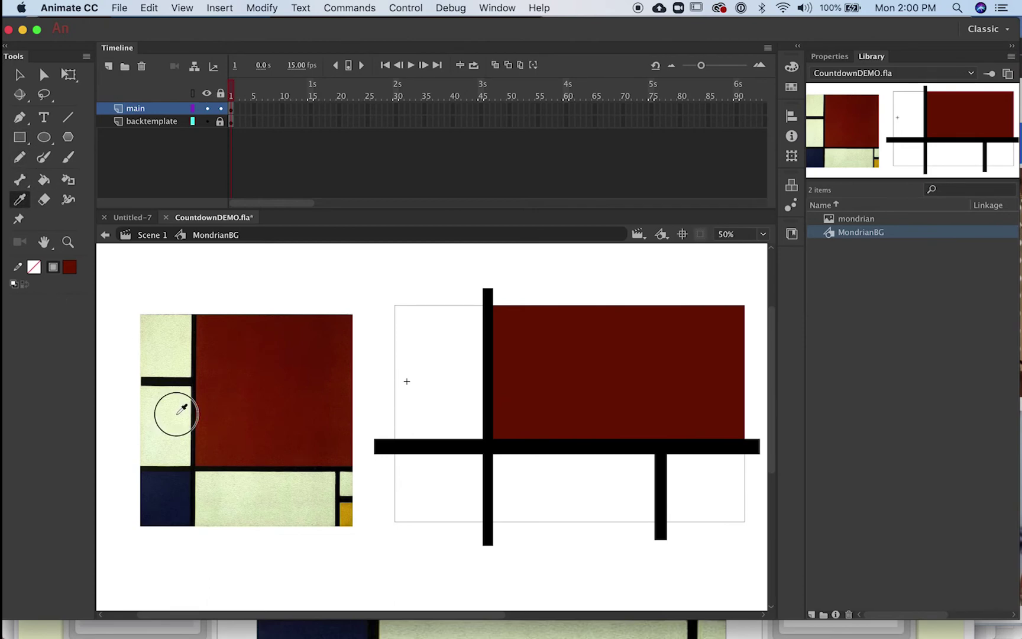
left_click(179, 412)
left_click(447, 357)
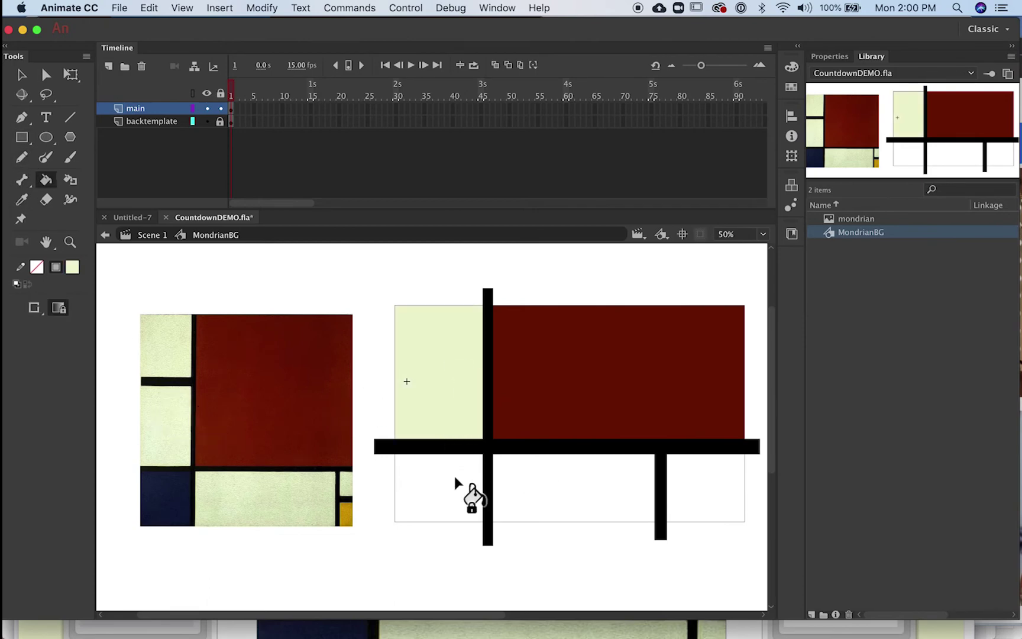
left_click(596, 504)
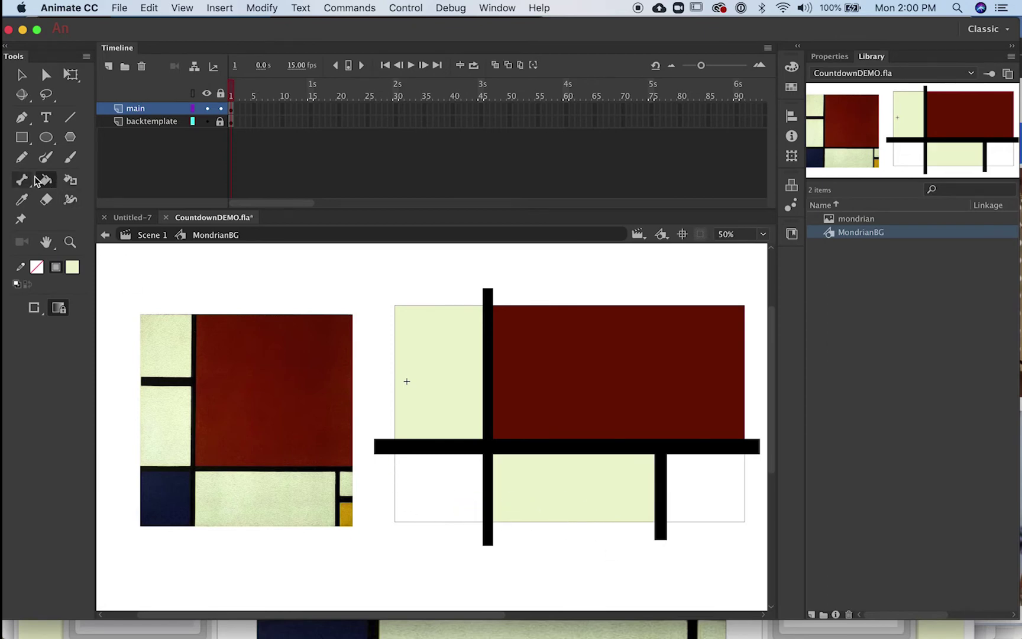
Fill the lower-right area with the painting's sampled yellow and the lower-left area with its sampled dark blue
left_click(22, 200)
left_click(348, 517)
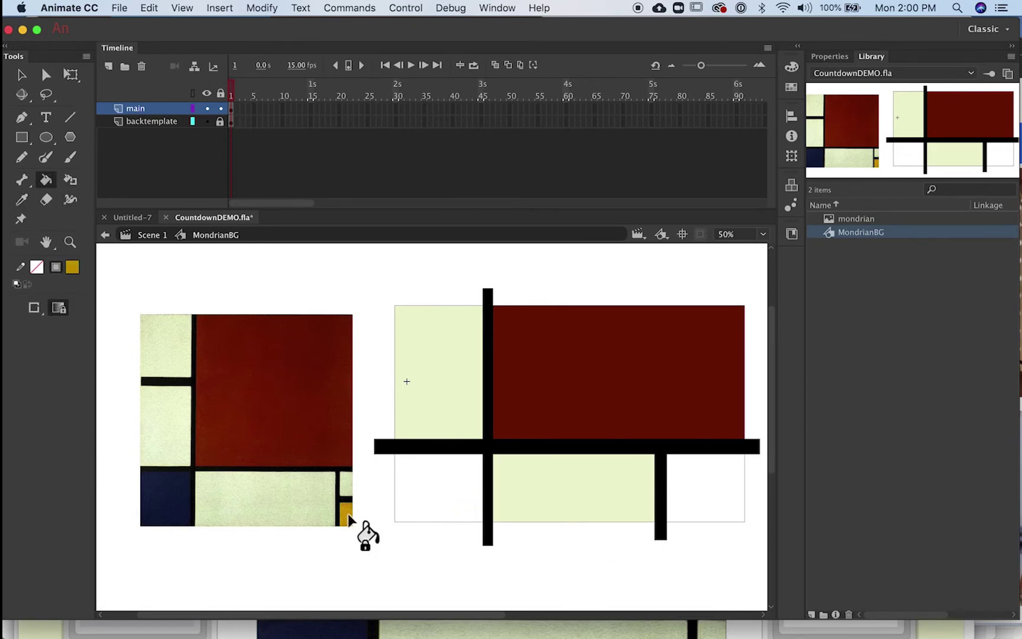
left_click(680, 503)
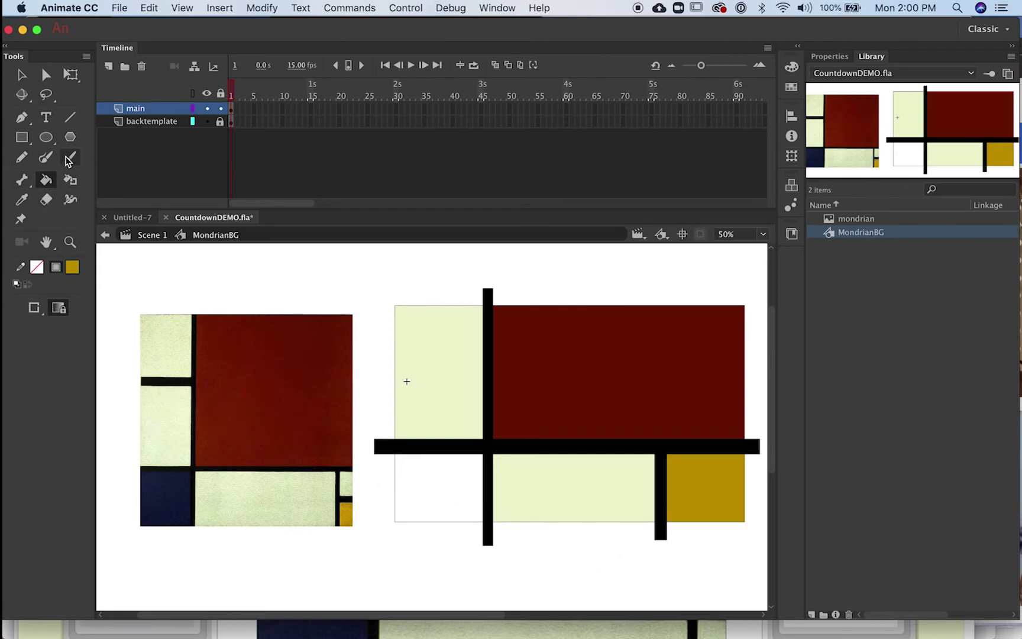
left_click(21, 199)
left_click(167, 500)
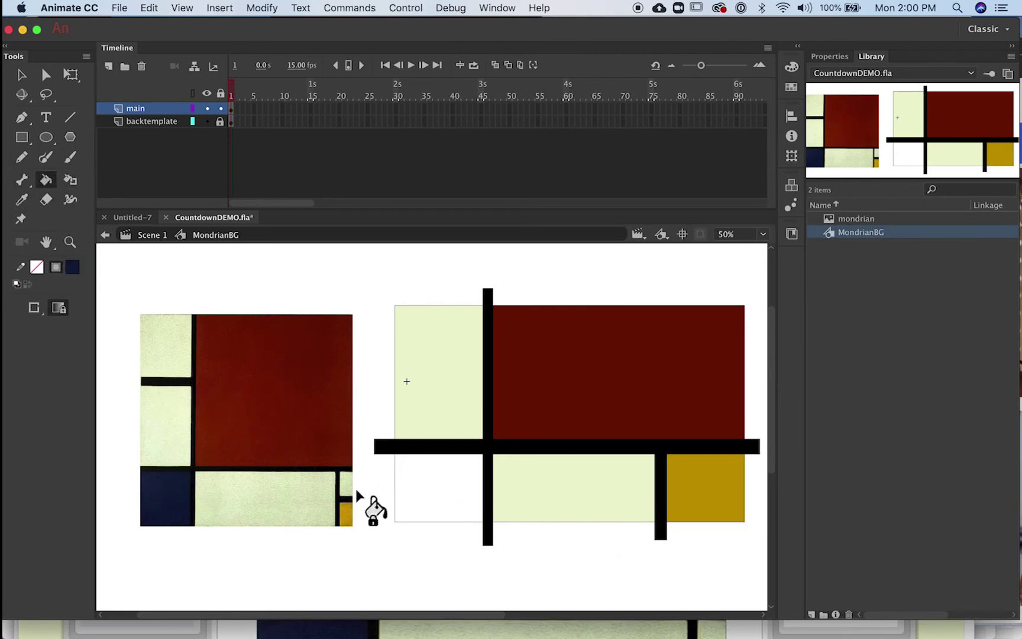
left_click(444, 501)
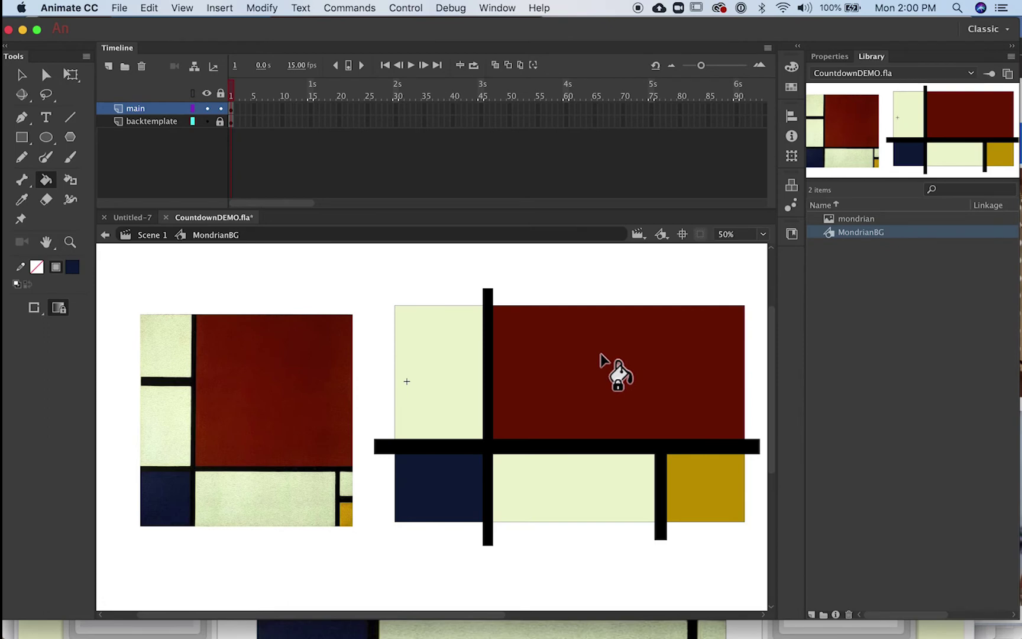
Return to Scene 1 and insert a keyframe at frame 1 of the background layer
key("v")
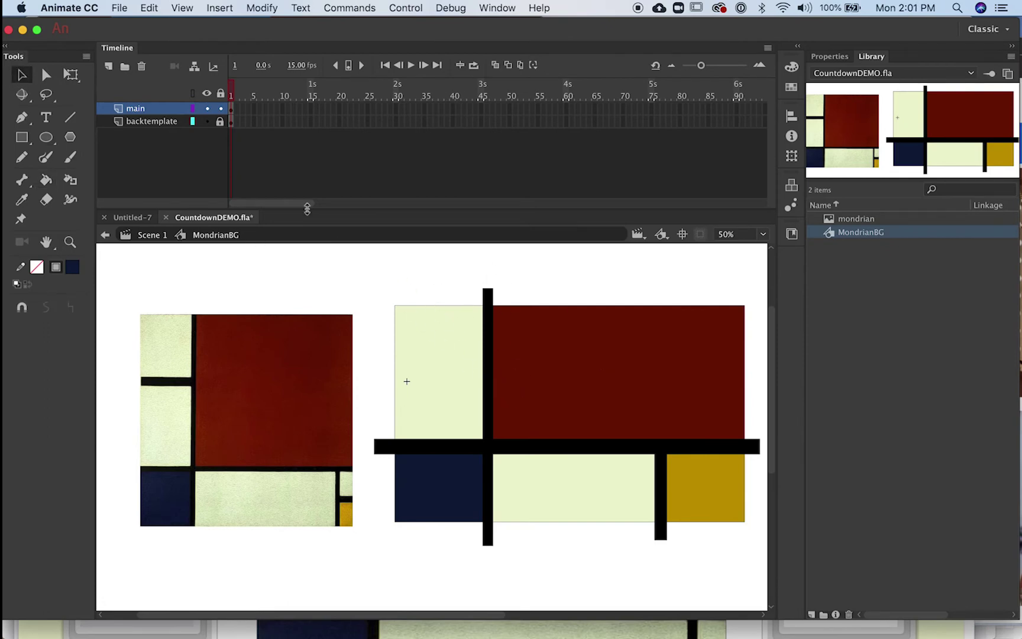
left_click(150, 236)
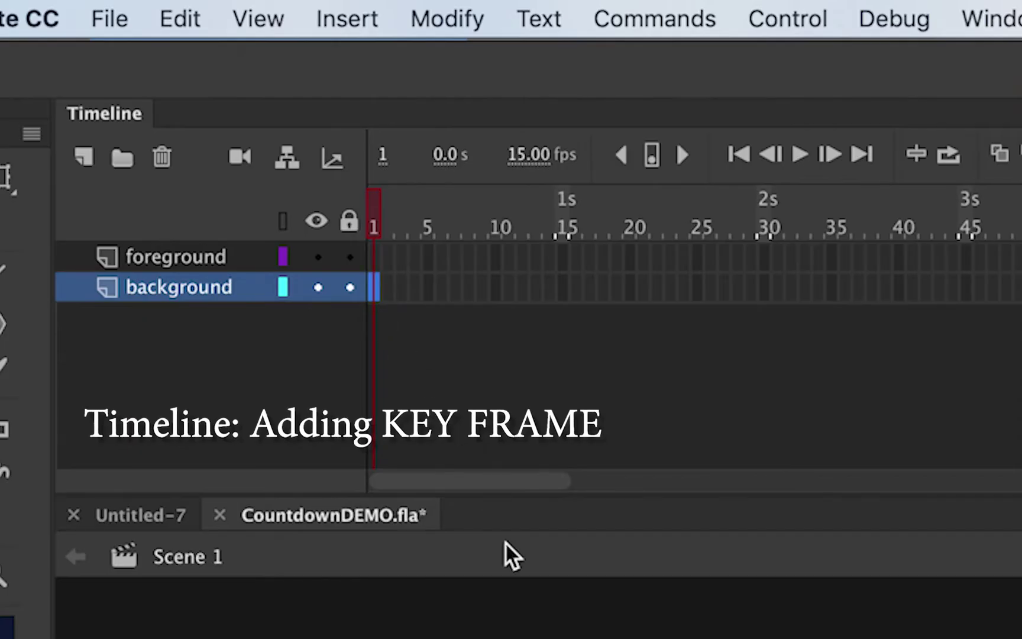
left_click(231, 122)
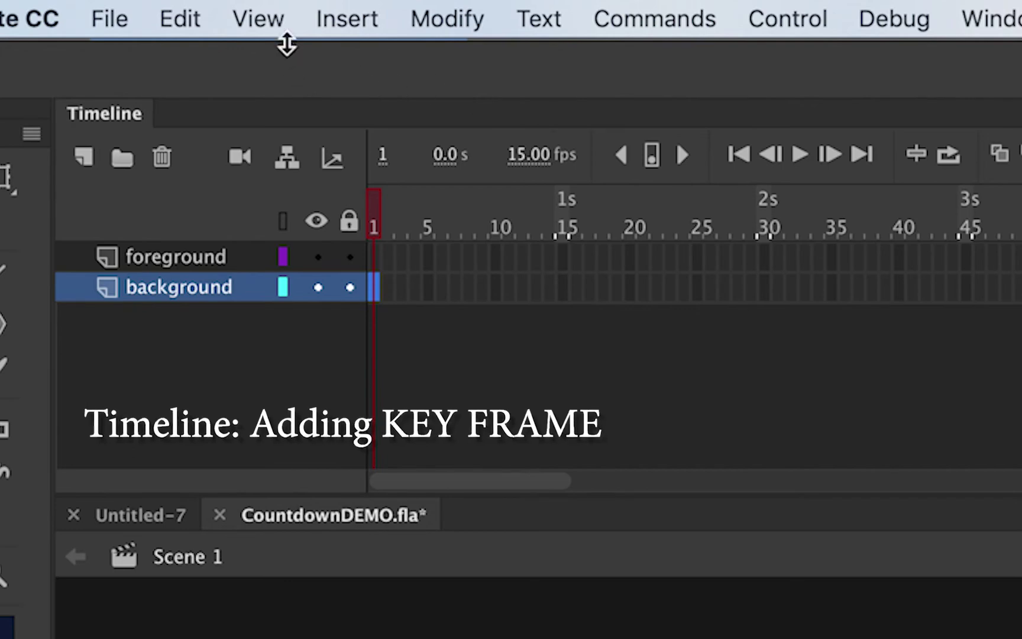
left_click(341, 21)
mouse_move(425, 234)
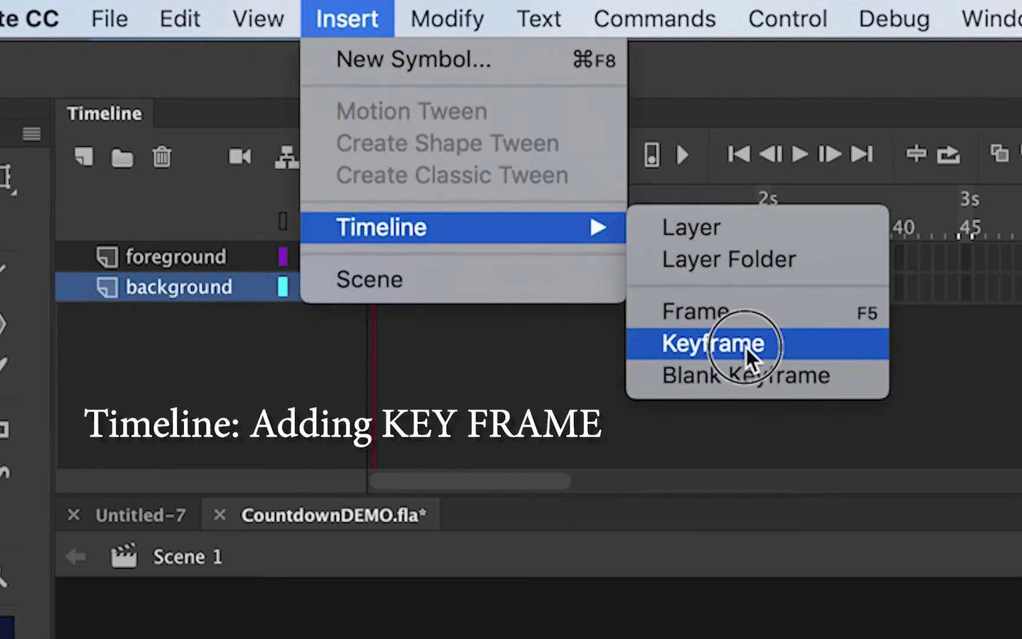
left_click(760, 355)
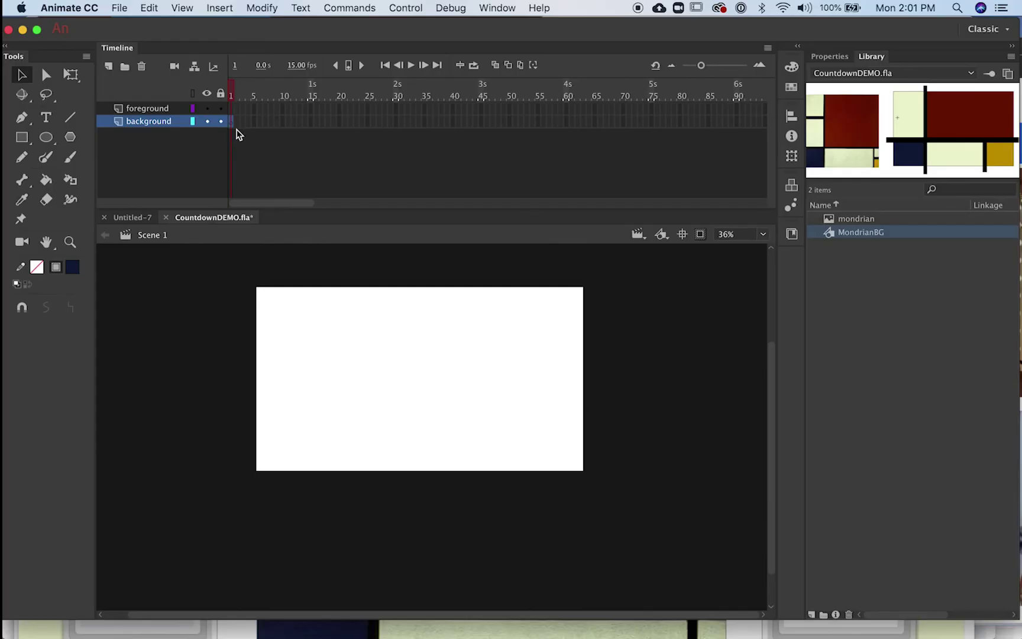
Place the MondrianBG symbol on the background layer and position its redrawn composition over the white stage, with the painting off the left edge
left_click(829, 236)
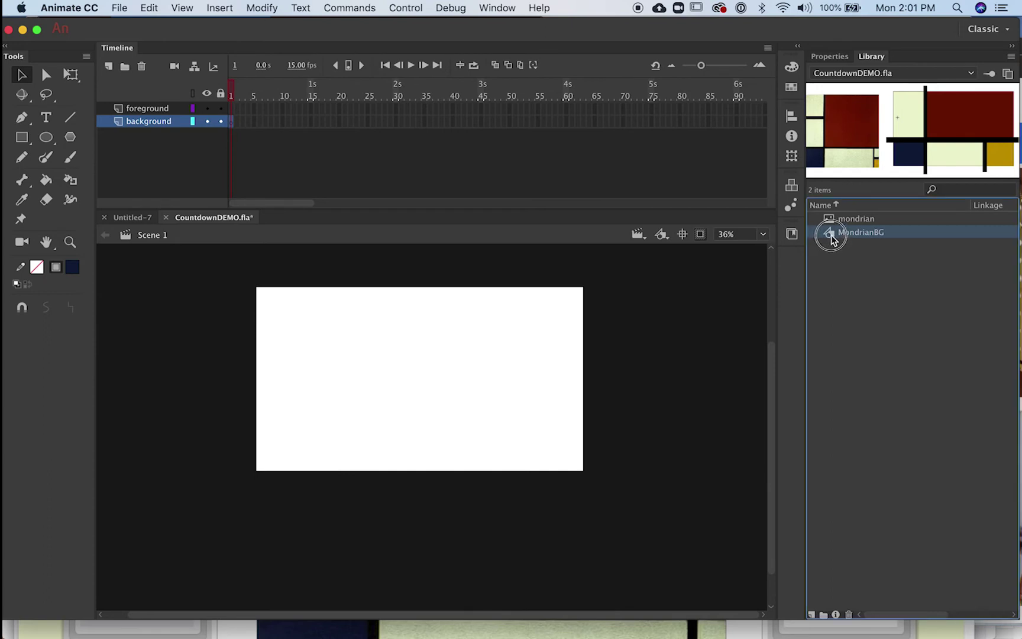
left_click_drag(833, 239, 524, 414)
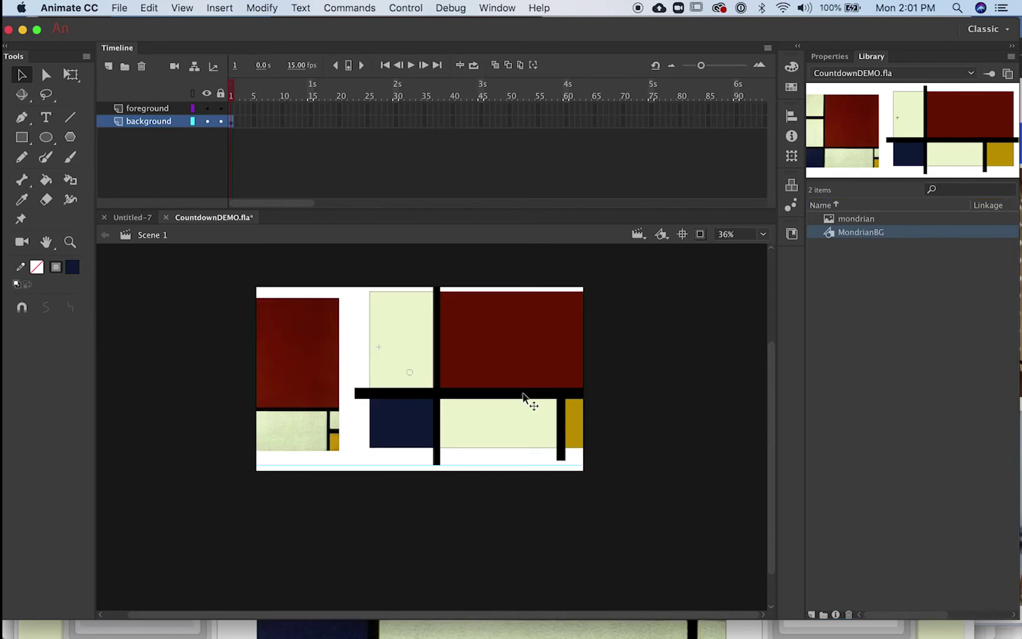
left_click_drag(520, 355, 463, 403)
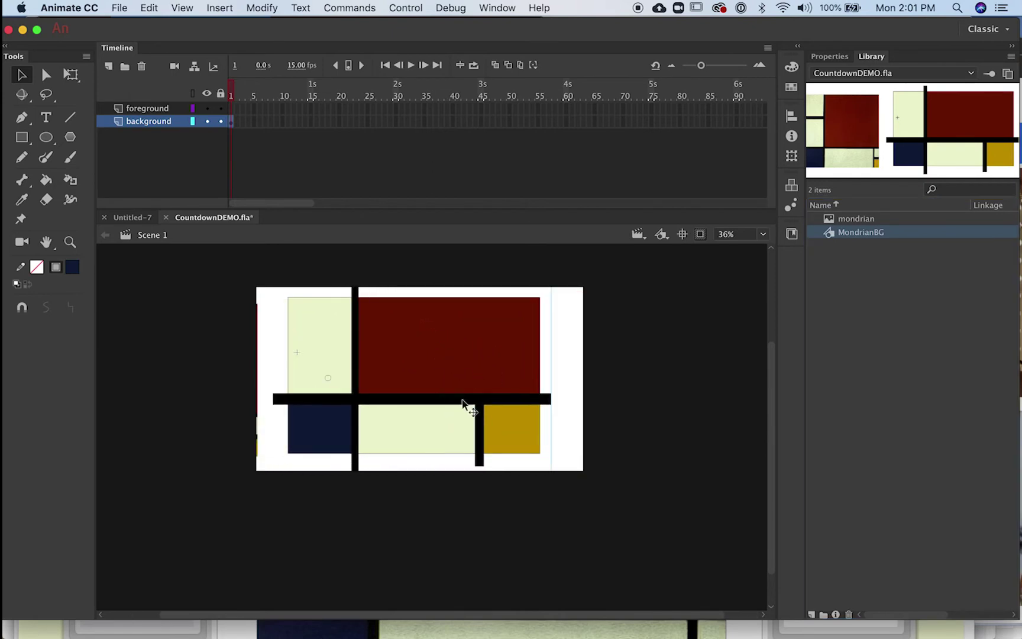
left_click_drag(504, 374, 434, 386)
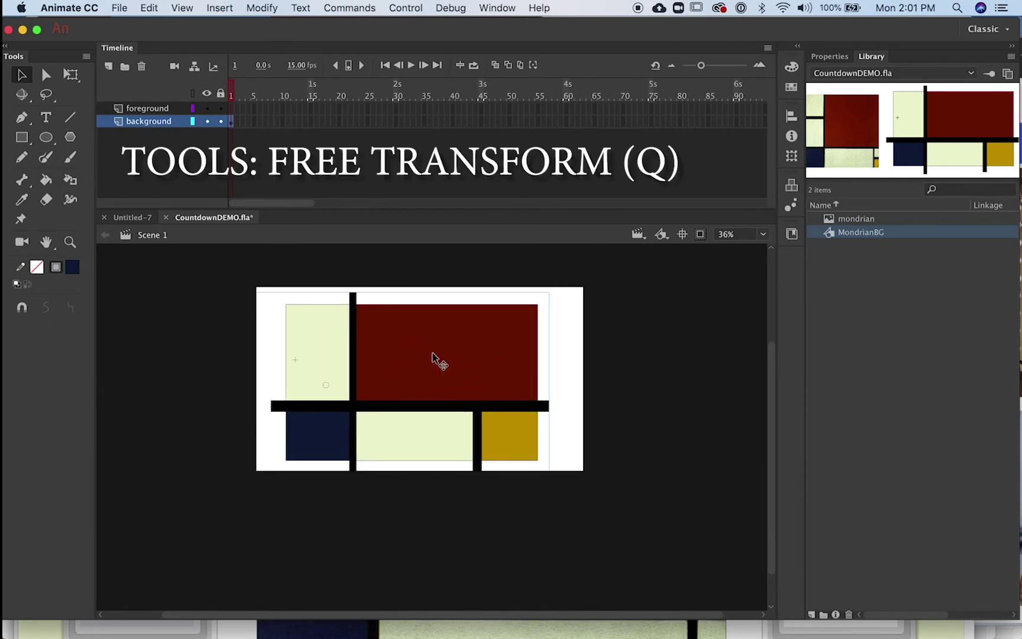
Enlarge the MondrianBG instance proportionally with Free Transform until its color blocks overrun the stage's top, right and bottom edges
key("q")
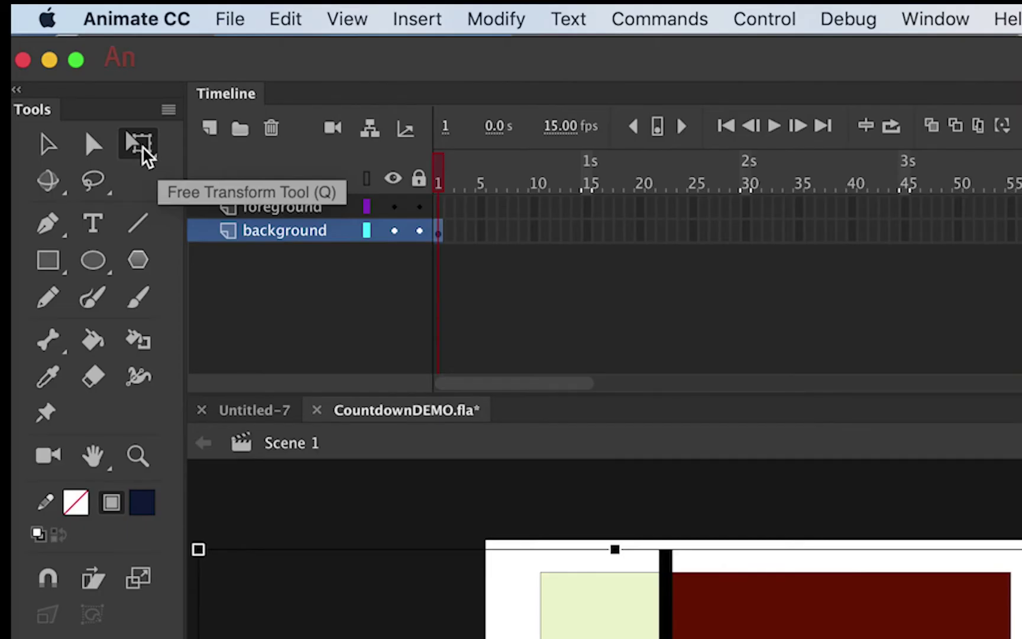
left_click(494, 24)
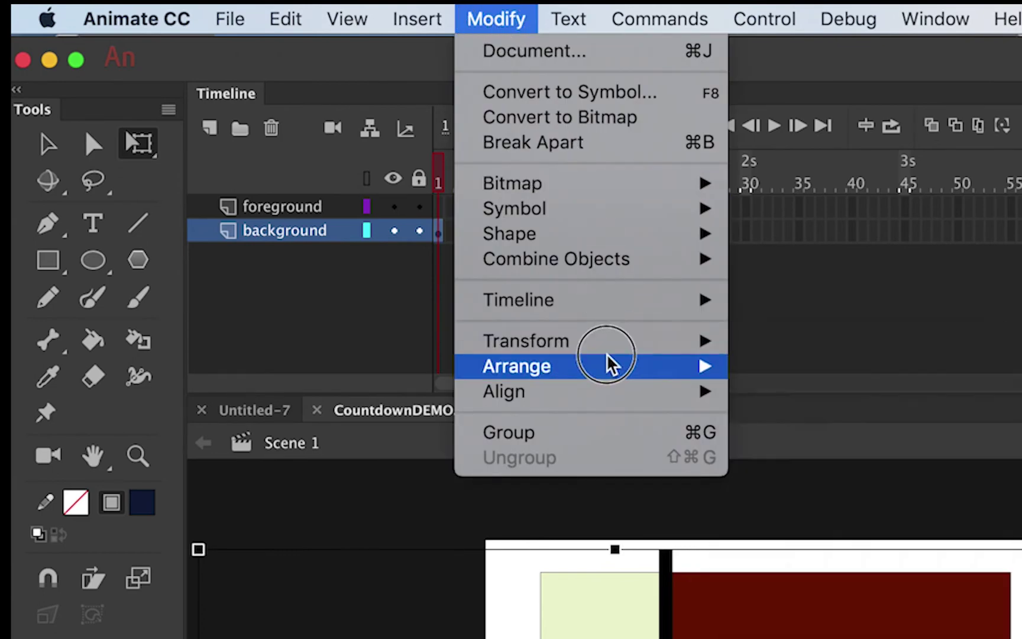
mouse_move(606, 349)
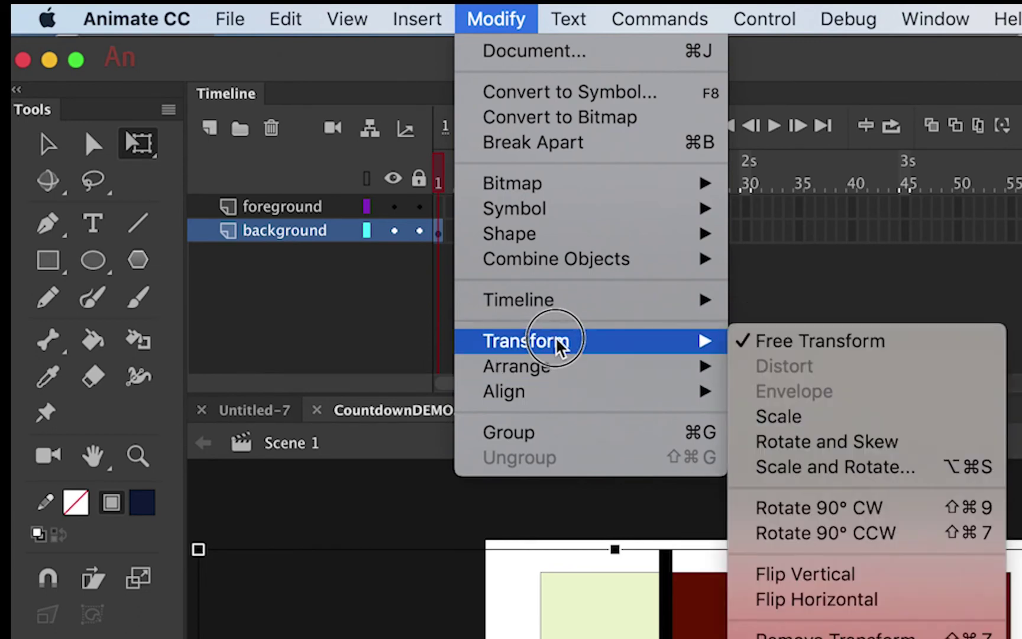
left_click(138, 143)
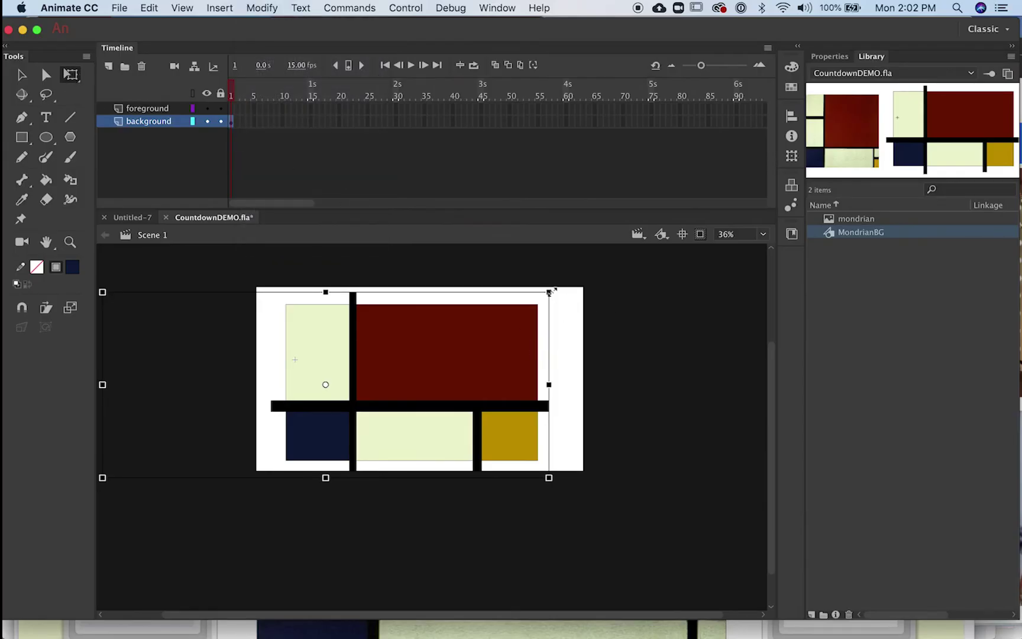
left_click_drag(549, 292, 612, 251)
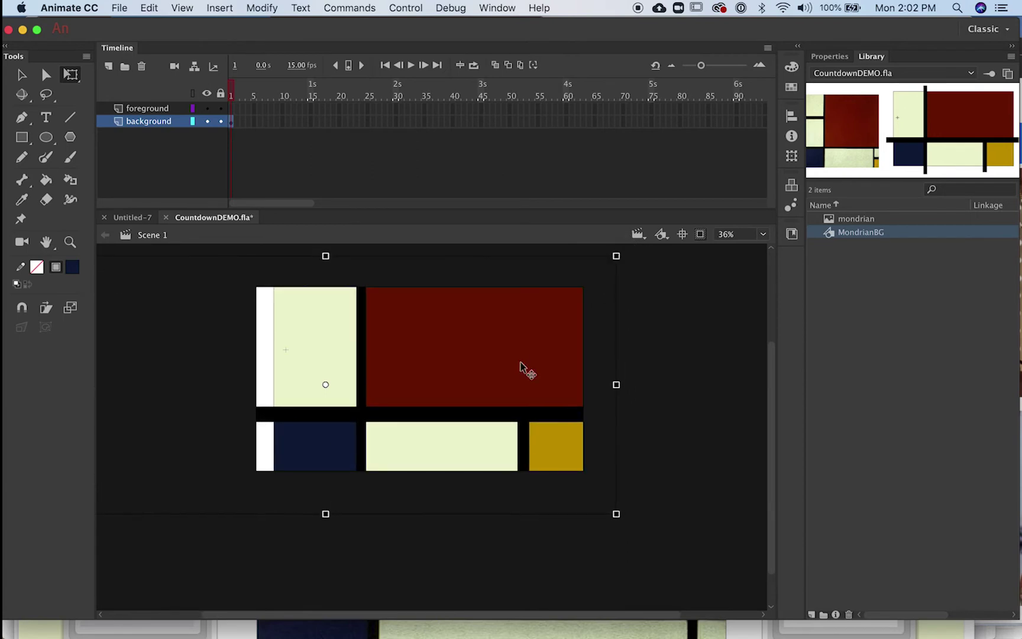
Move the enlarged MondrianBG instance up and to the left so its color blocks cover the whole stage
mouse_move(507, 358)
left_mouse_down()
mouse_move(477, 347)
mouse_move(497, 348)
left_mouse_up()
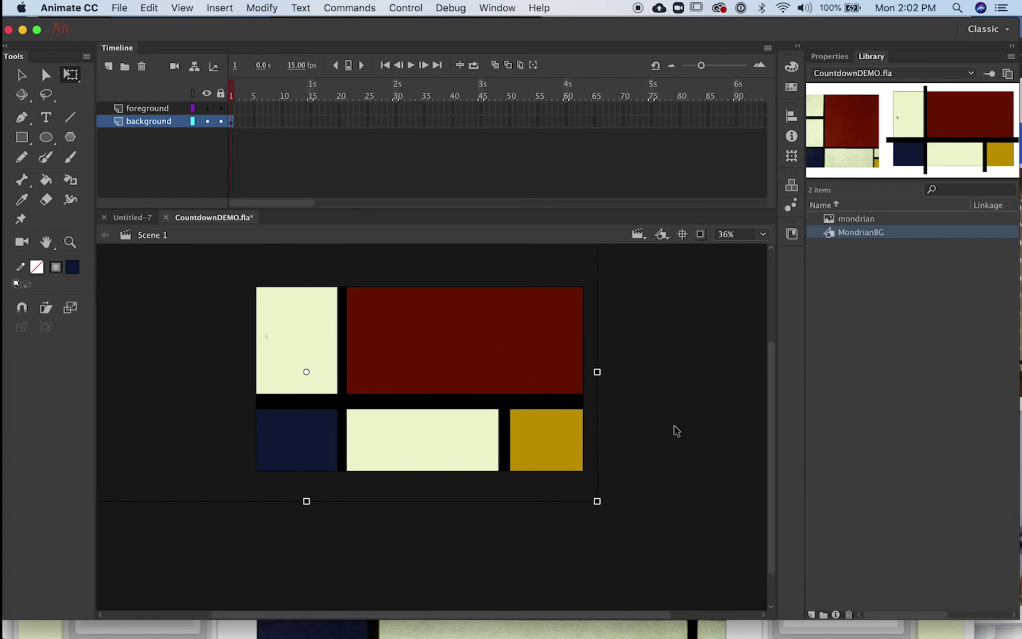
left_click(670, 403)
left_click(484, 358)
left_click_drag(484, 358, 500, 361)
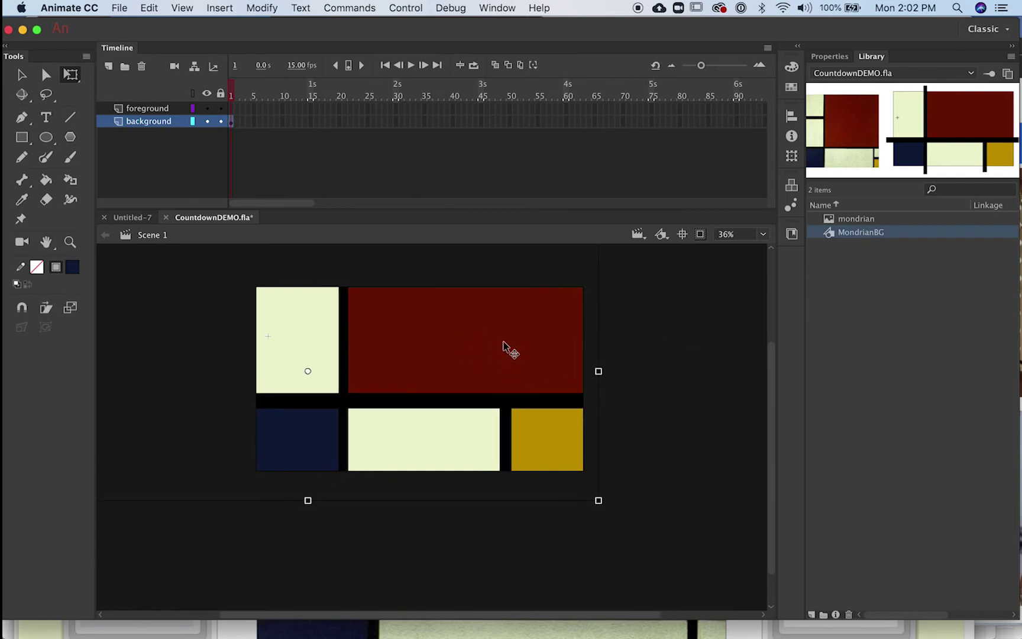
Recolor the gold block inside the MondrianBG symbol to bright yellow and return to Scene 1
double_click(830, 234)
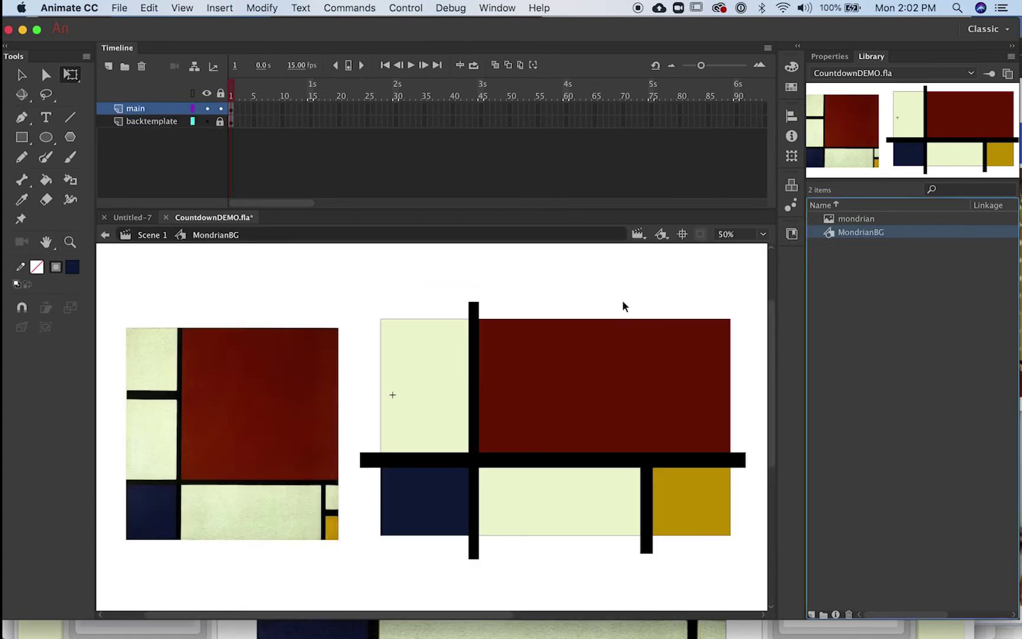
left_click(536, 290)
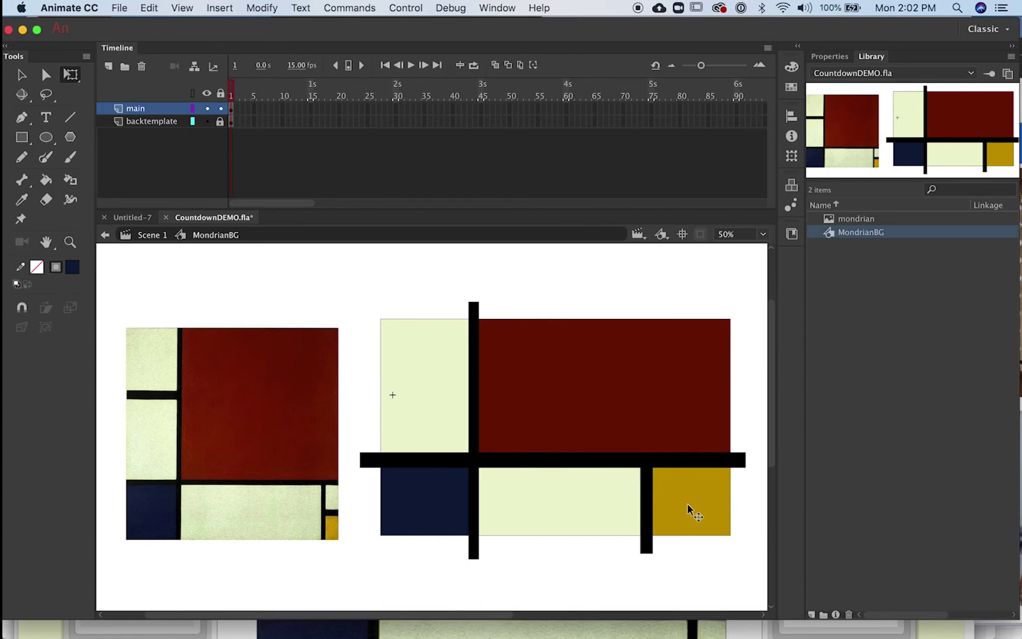
left_click(688, 519)
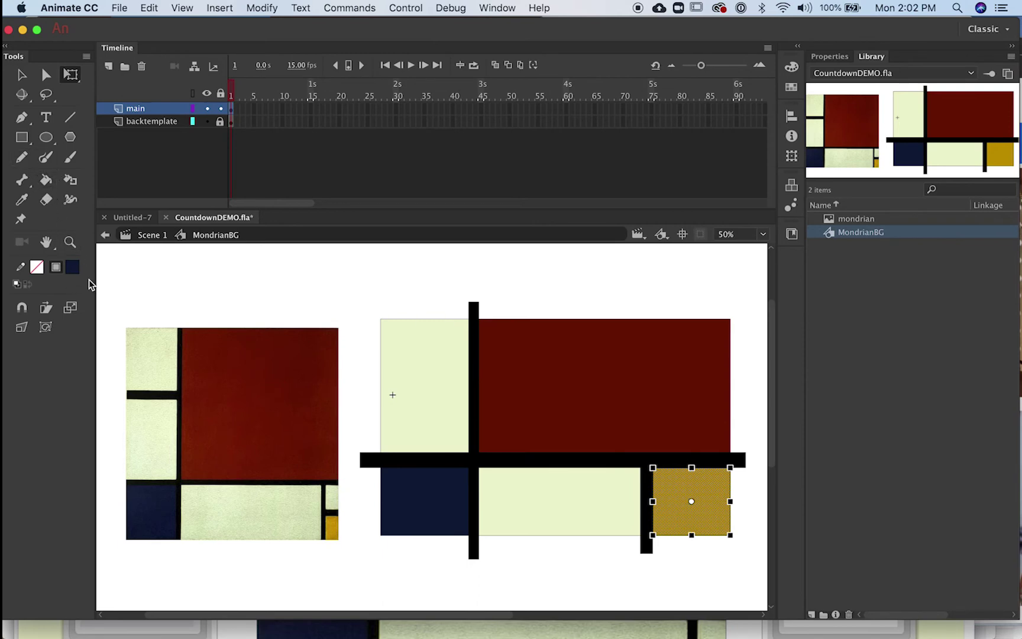
left_click(72, 267)
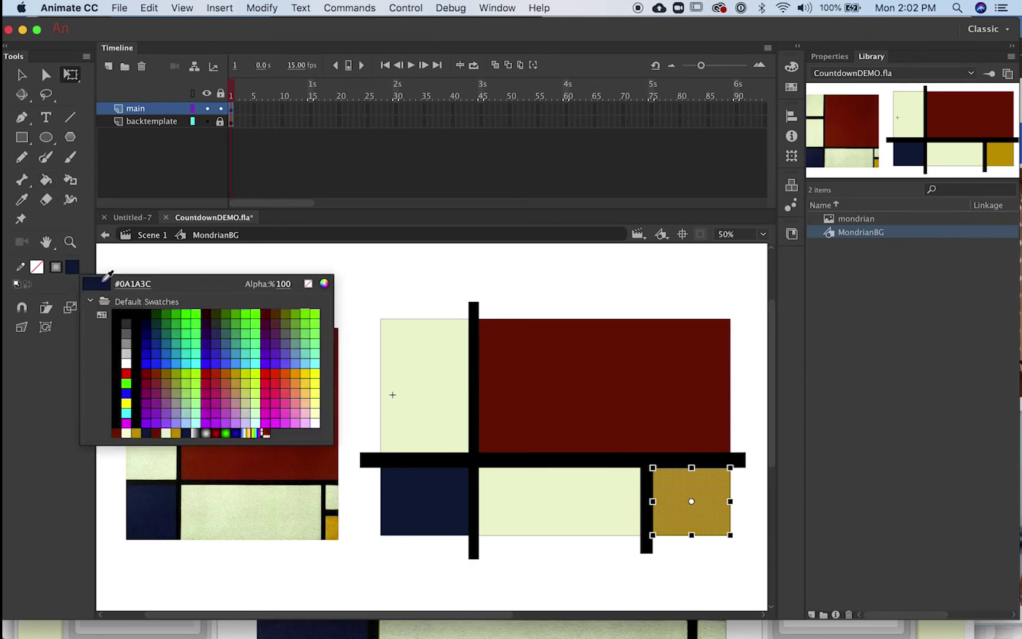
left_click(316, 385)
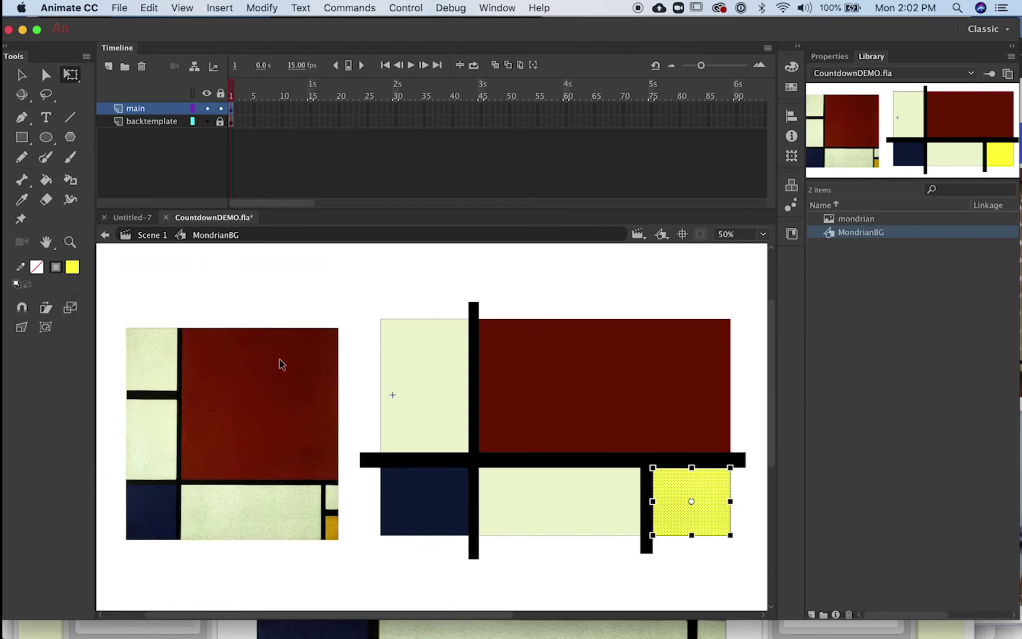
left_click(23, 77)
left_click(473, 265)
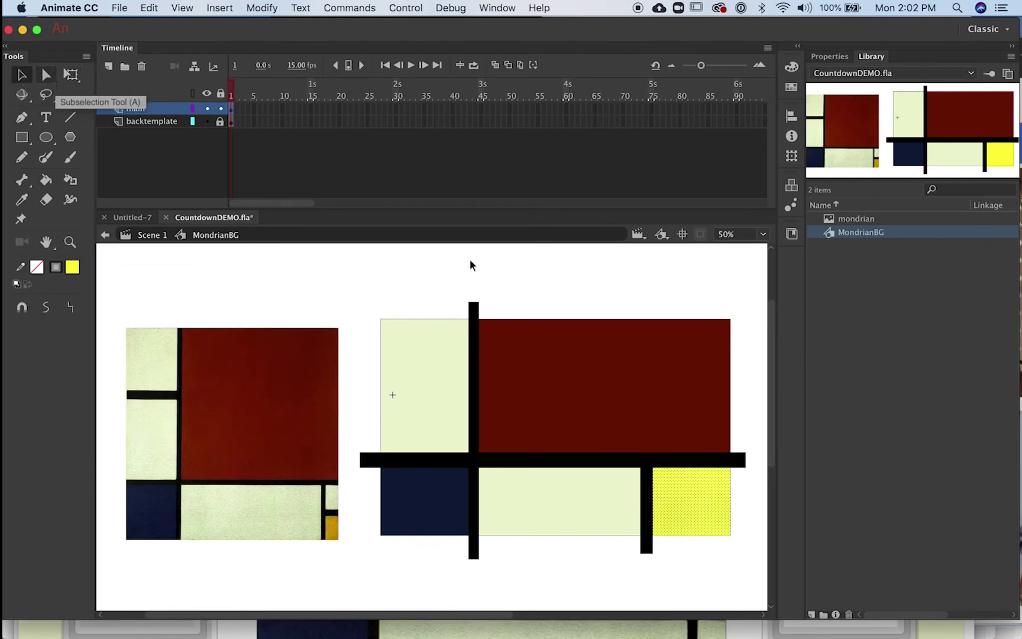
left_click(152, 236)
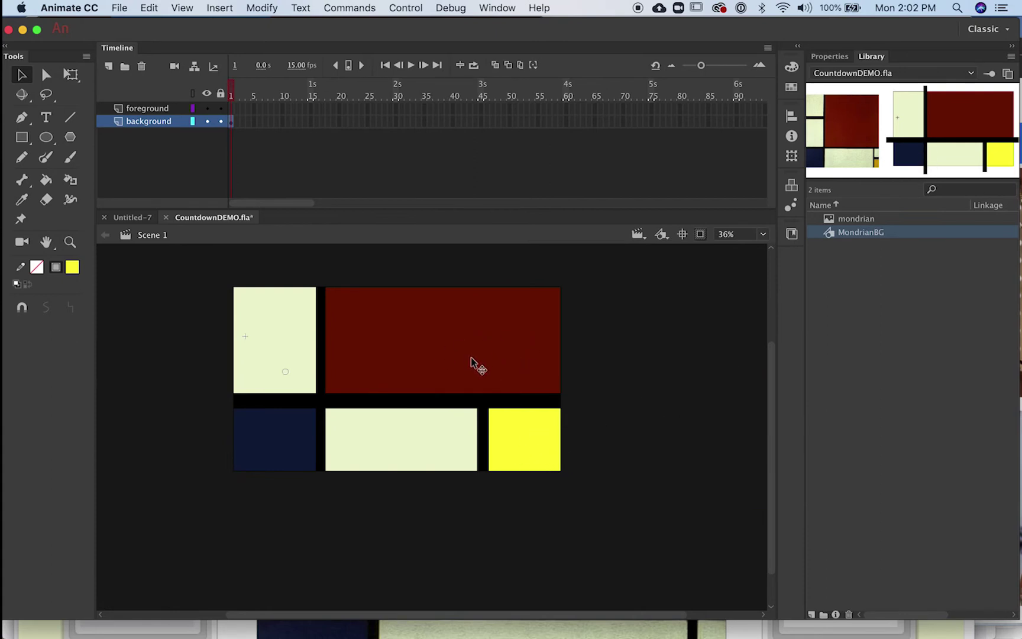
Turn off Clip to Stage so artwork beyond the stage edges is displayed, and deselect the background instance
left_click(173, 7)
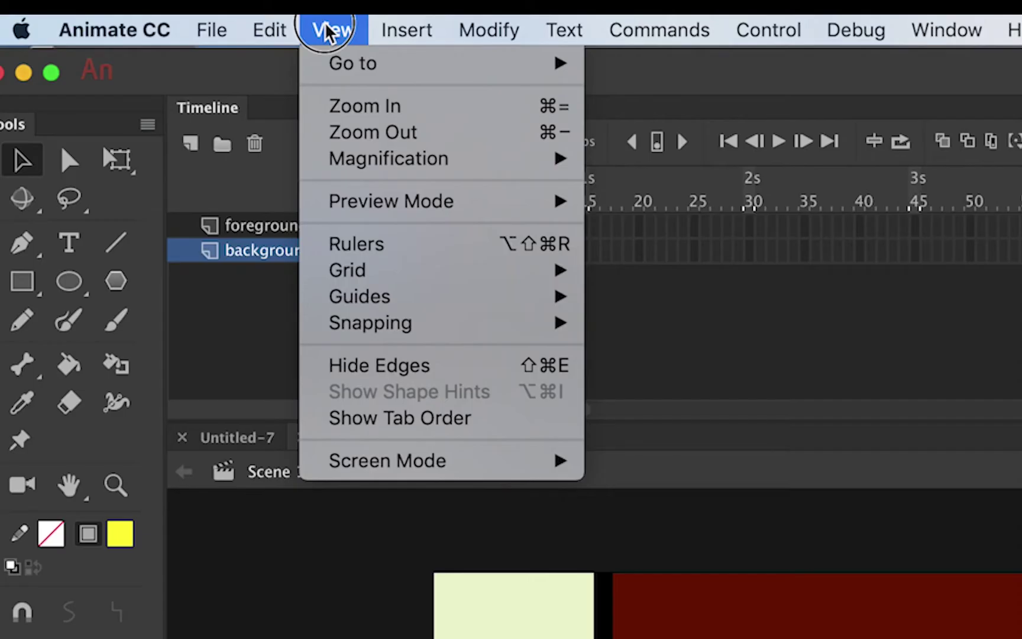
mouse_move(204, 76)
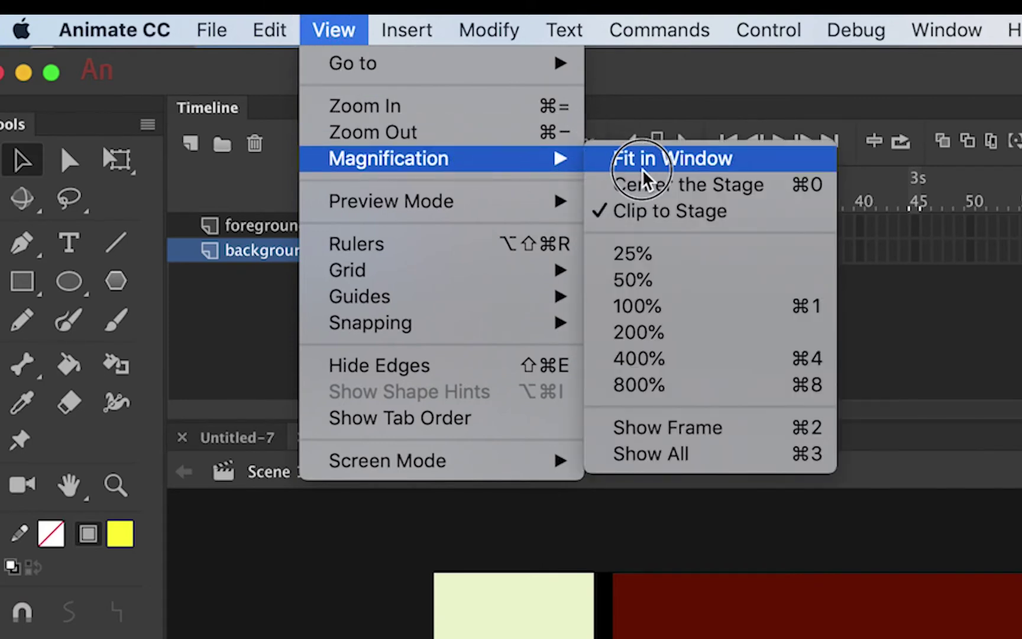
left_click(633, 214)
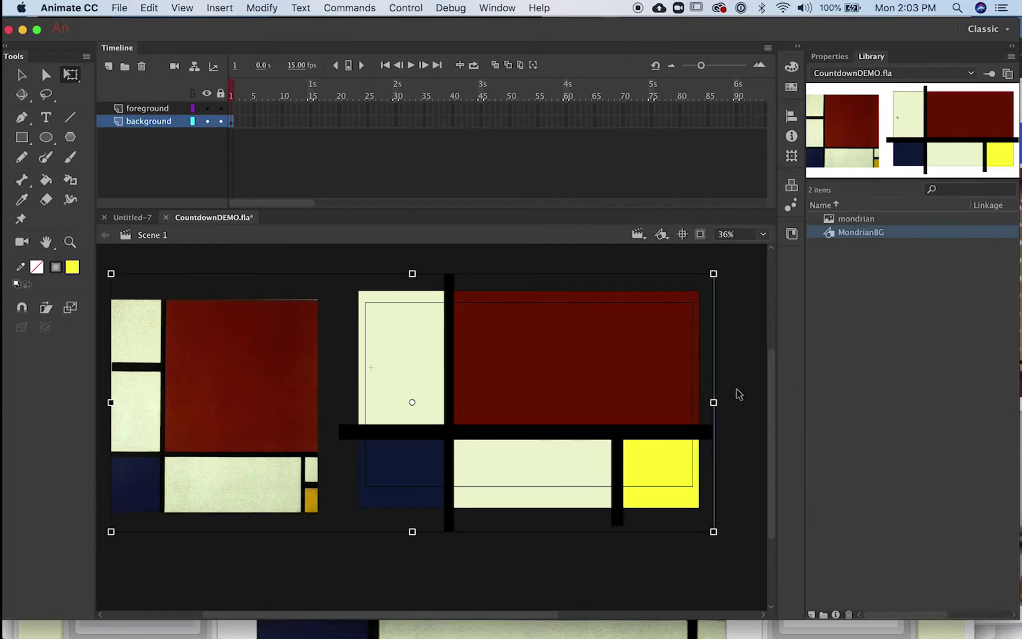
left_click(739, 394)
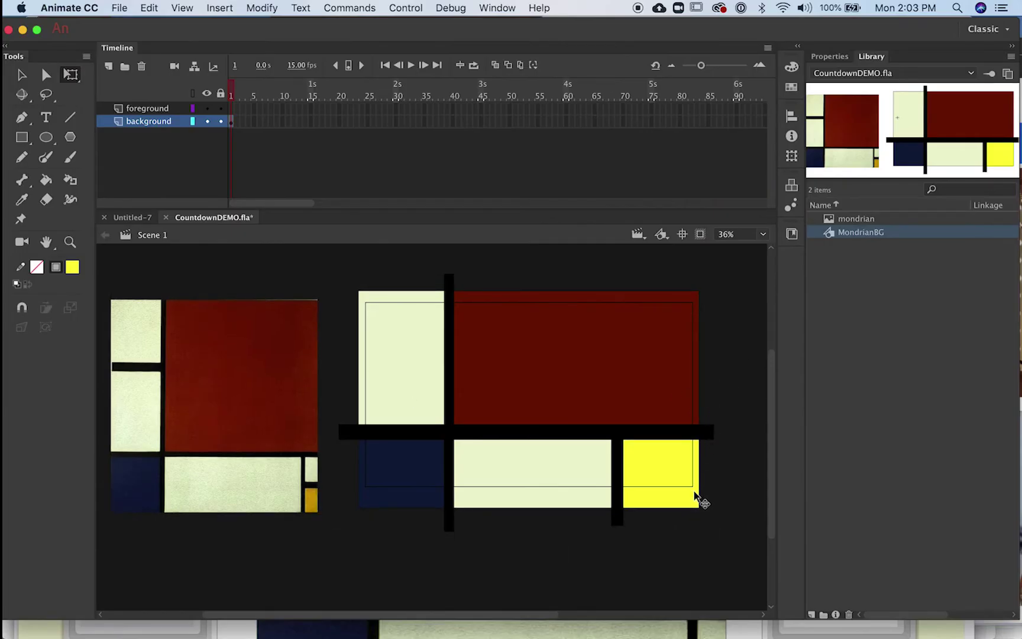
Delete the reference painting from the backtemplate layer inside the MondrianBG symbol and return to Scene 1
double_click(831, 233)
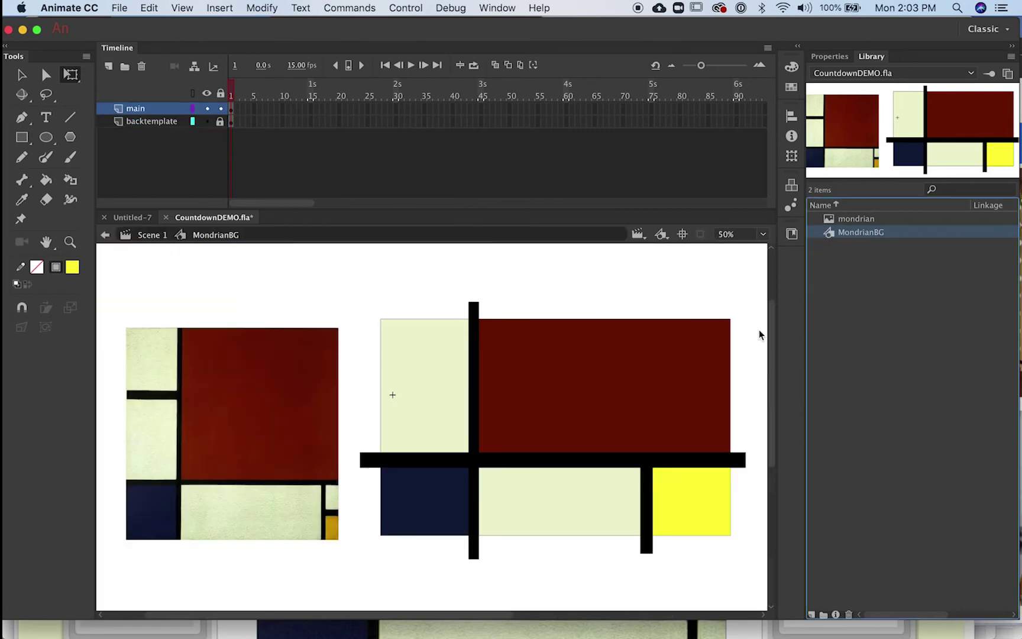
left_click(287, 380)
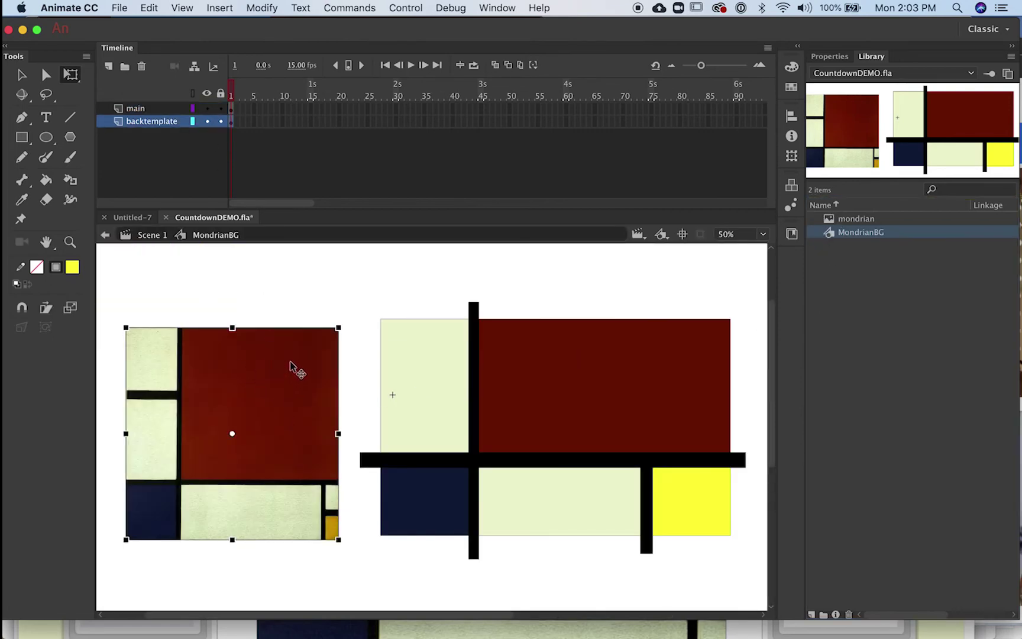
key("Delete")
left_click(153, 235)
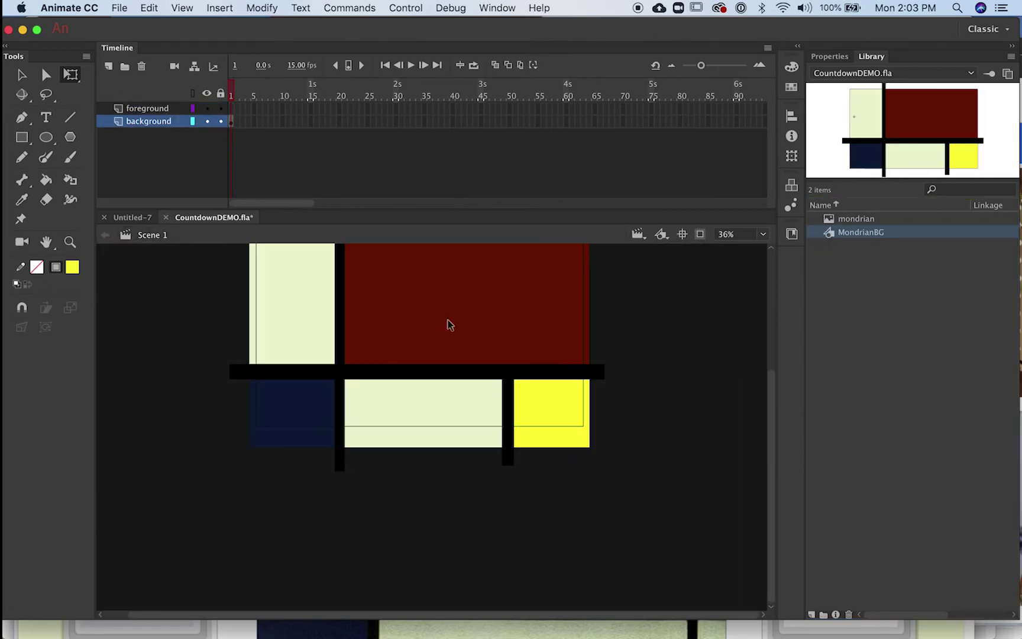
Move the MondrianBG instance slightly up and to the left so its color blocks still overlap every stage edge
scroll(621, 471, "up", 5)
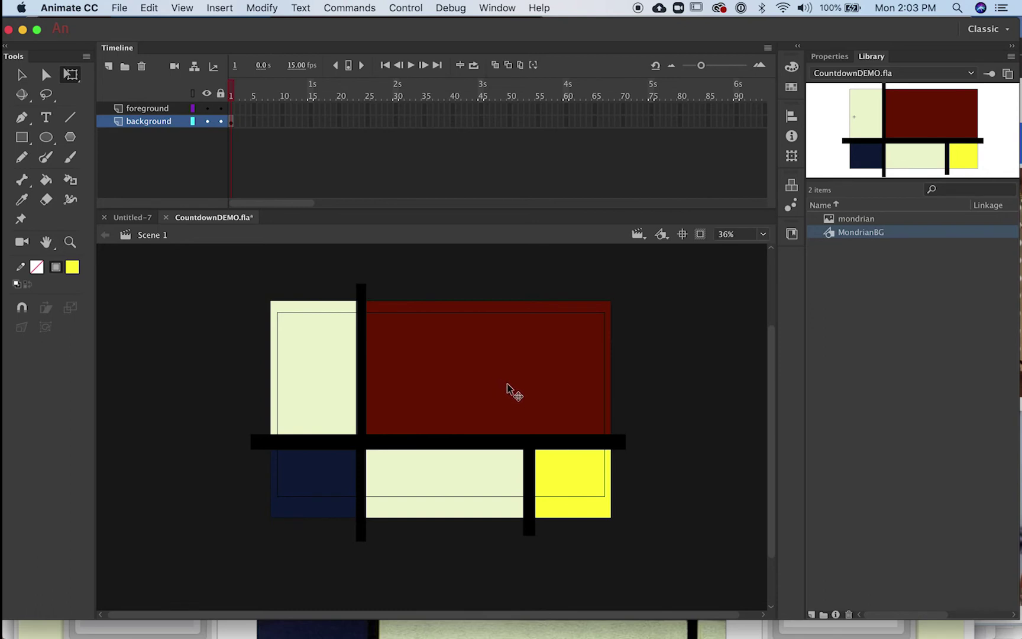
mouse_move(506, 384)
left_mouse_down()
mouse_move(502, 376)
mouse_move(498, 389)
left_mouse_up()
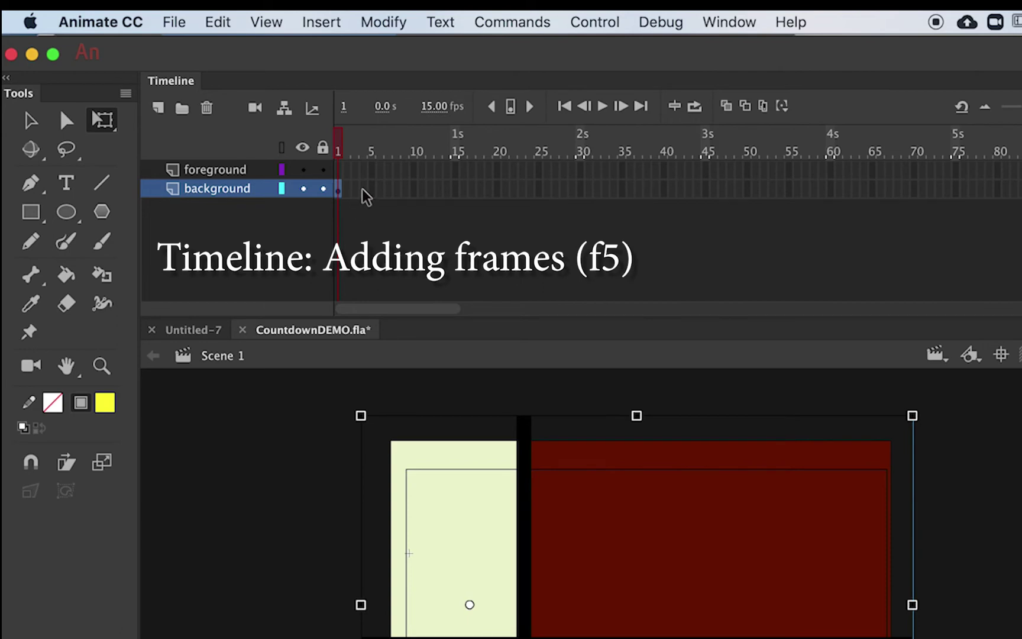
left_click(336, 152)
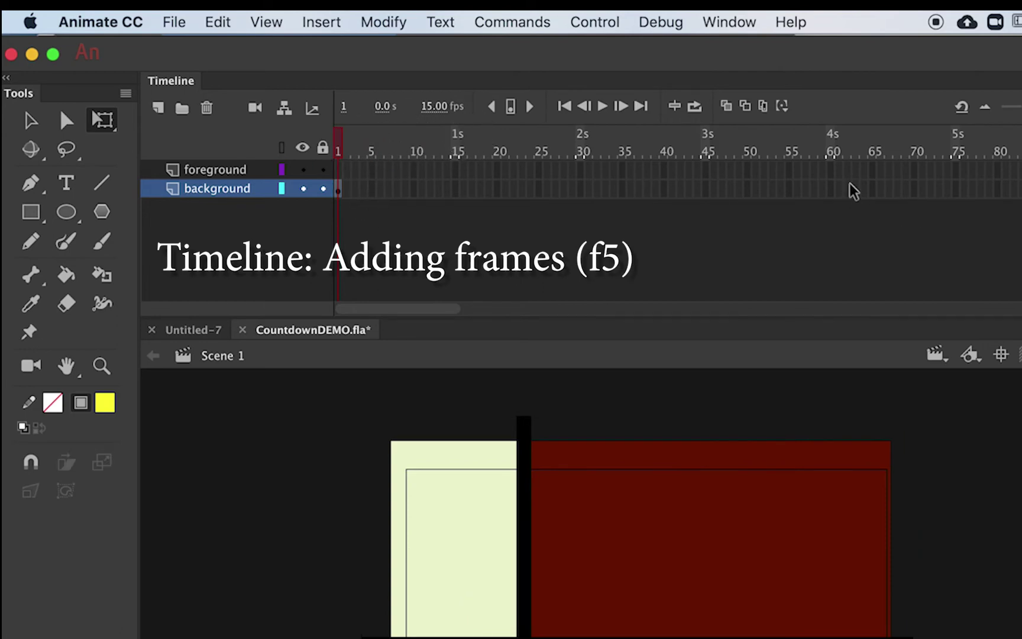
Extend the background layer by inserting a frame at frame 75
left_click(956, 189)
left_click(322, 23)
left_click(370, 155)
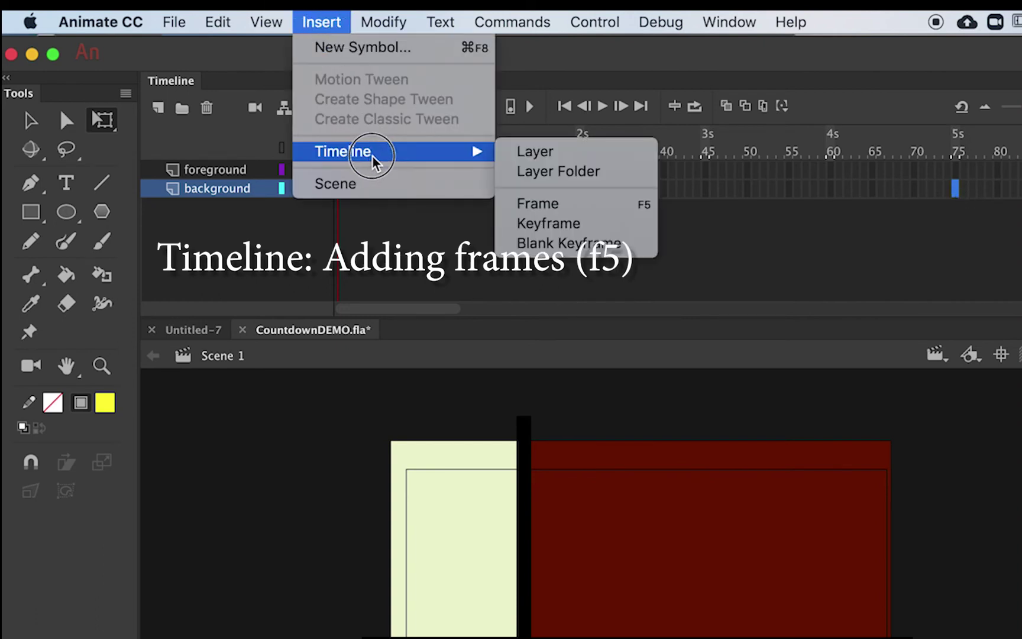
left_click(561, 207)
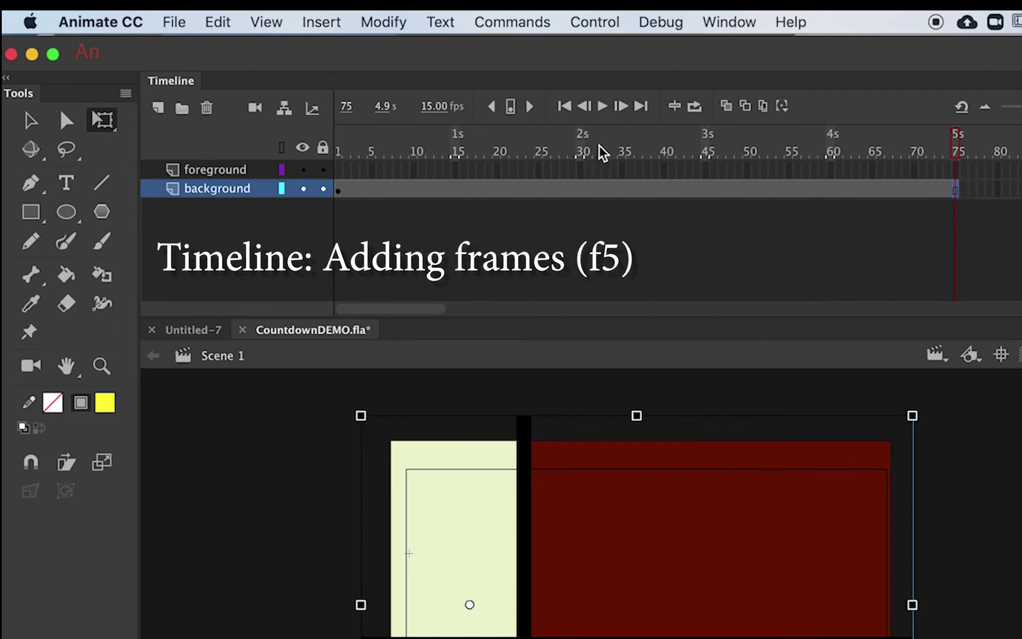
Scrub and play the timeline to check that the background displays throughout the extended frames
left_click_drag(601, 153, 360, 155)
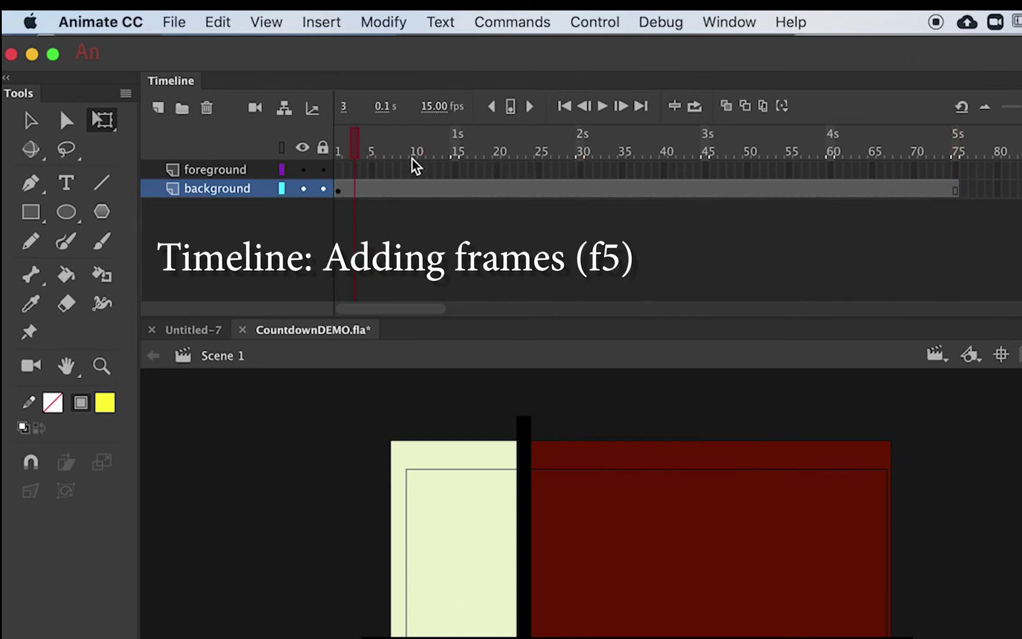
key("Return")
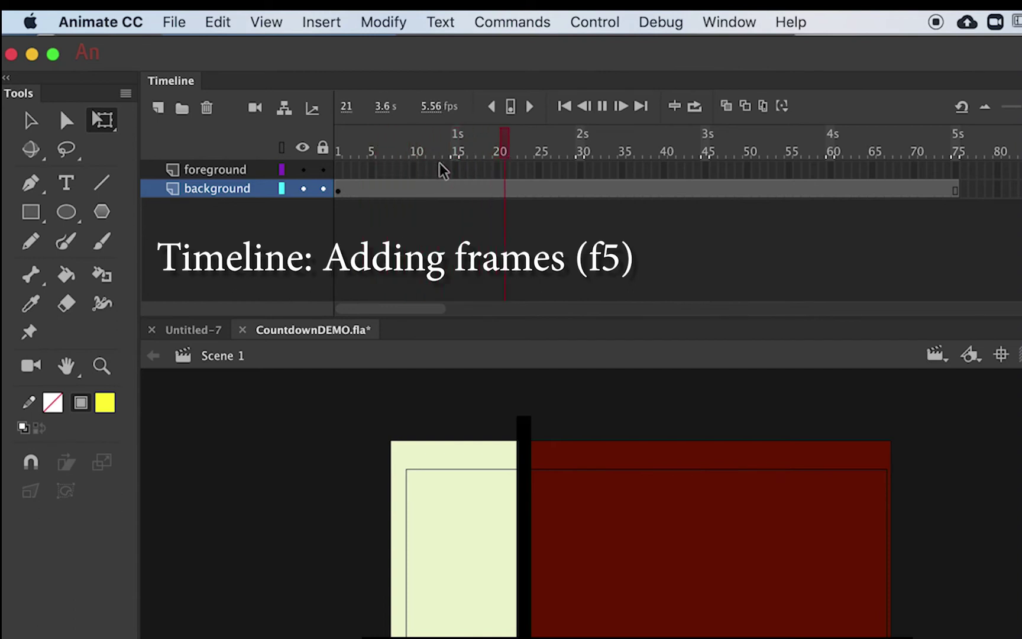
key("Return")
left_click_drag(619, 140, 921, 148)
left_click_drag(787, 145, 310, 193)
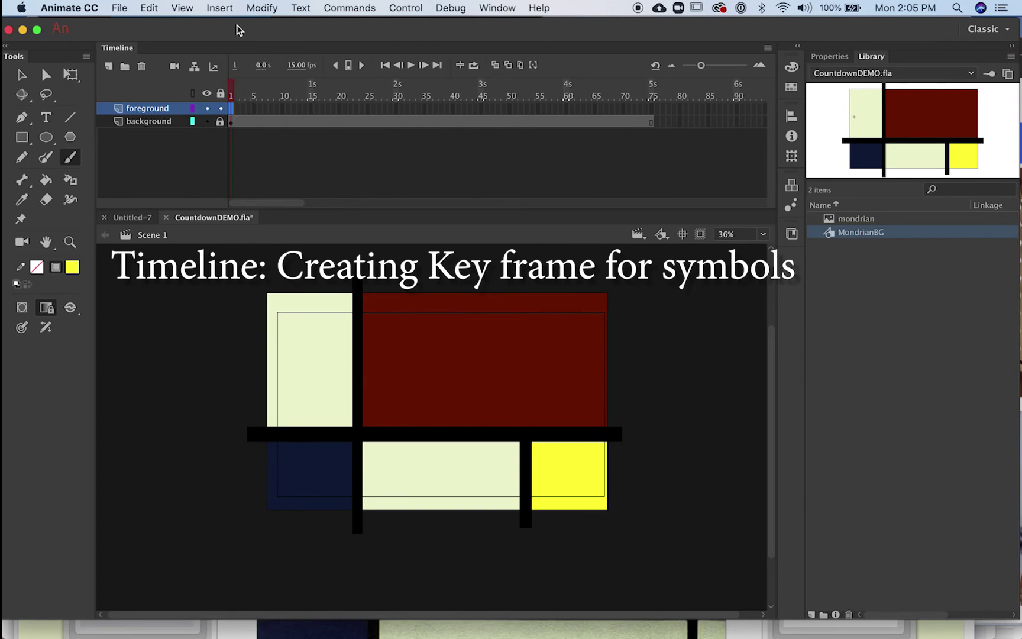
Insert a keyframe at frame 1 of the foreground layer
left_click(220, 8)
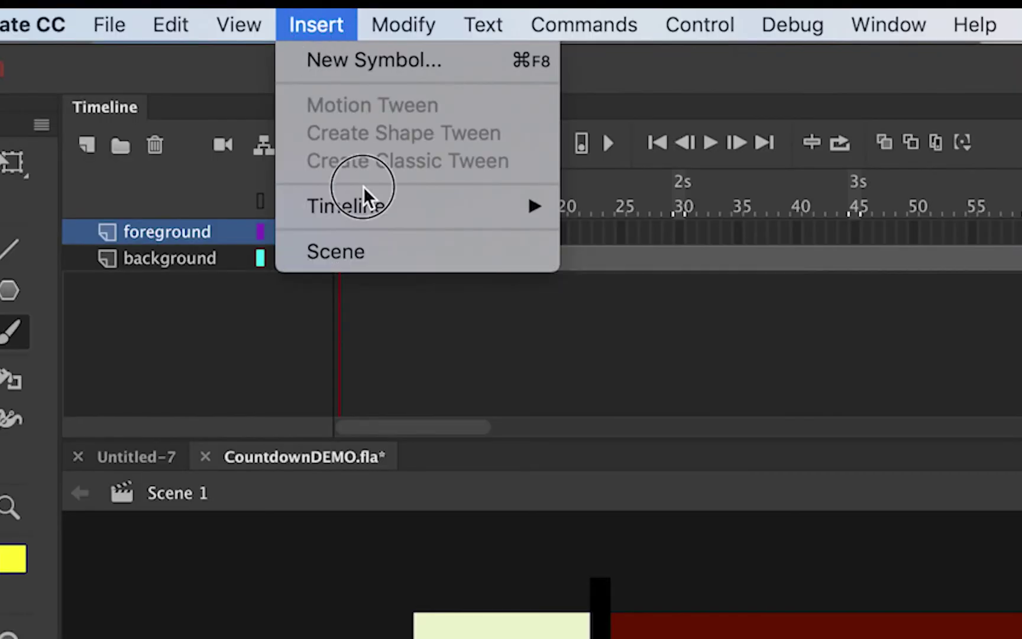
mouse_move(244, 95)
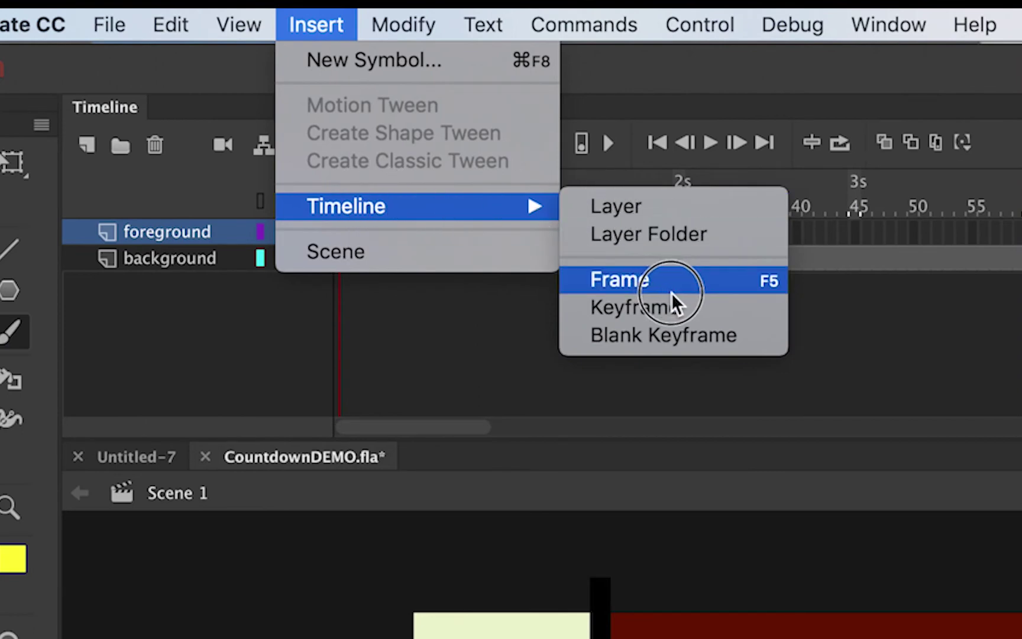
left_click(674, 308)
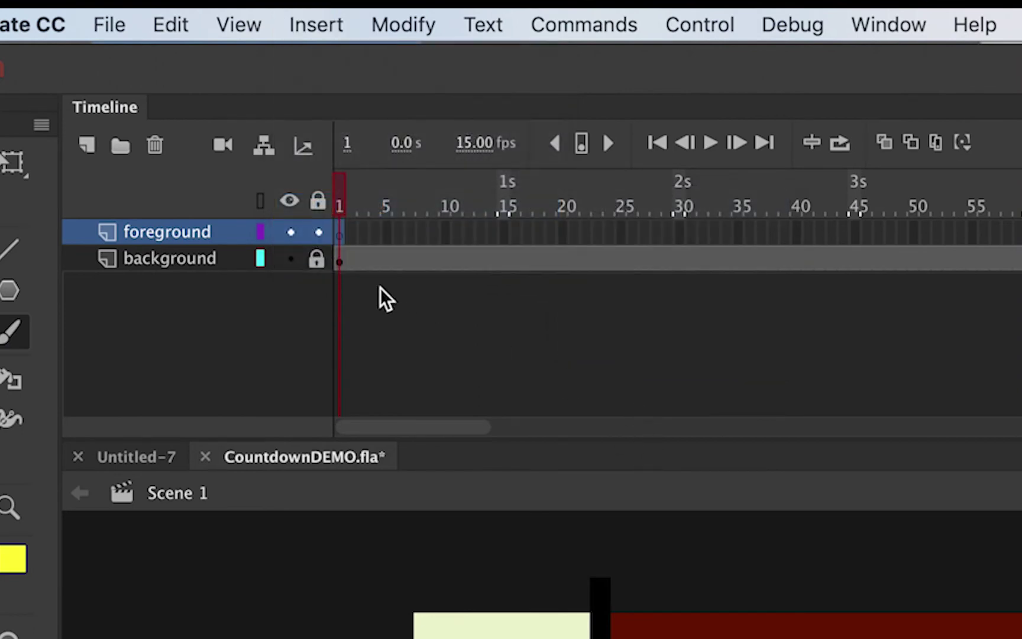
Create a new graphic symbol named number5 in the library root
left_click(331, 29)
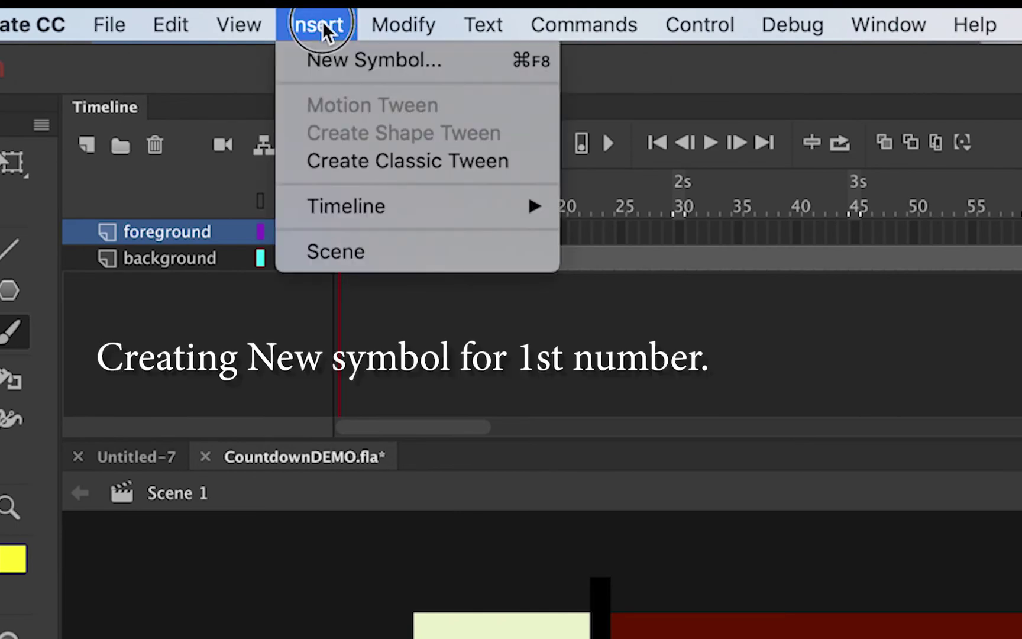
left_click(414, 64)
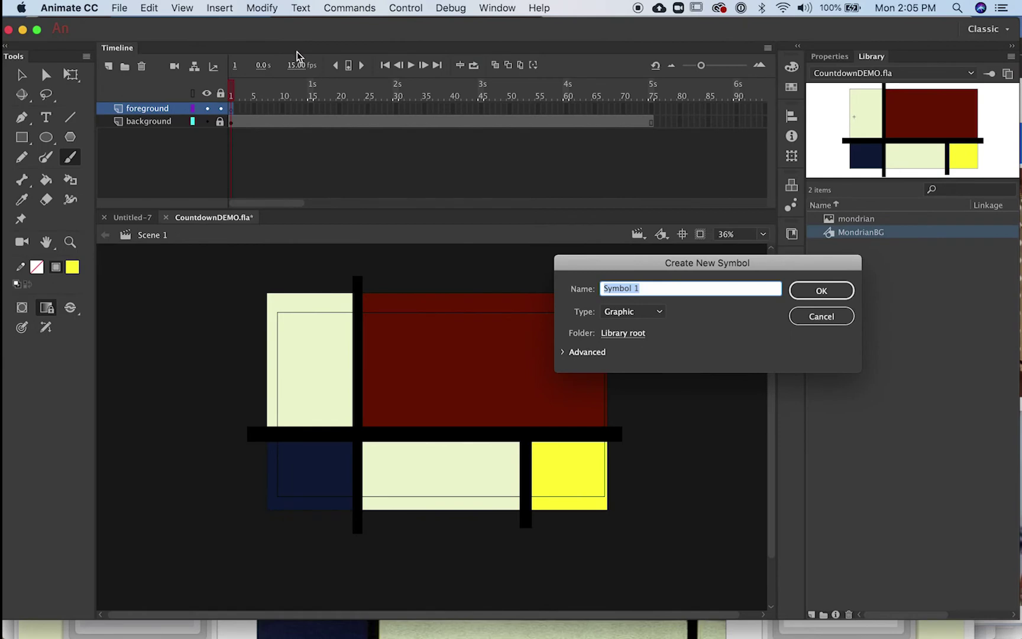
type("number5")
left_click(820, 290)
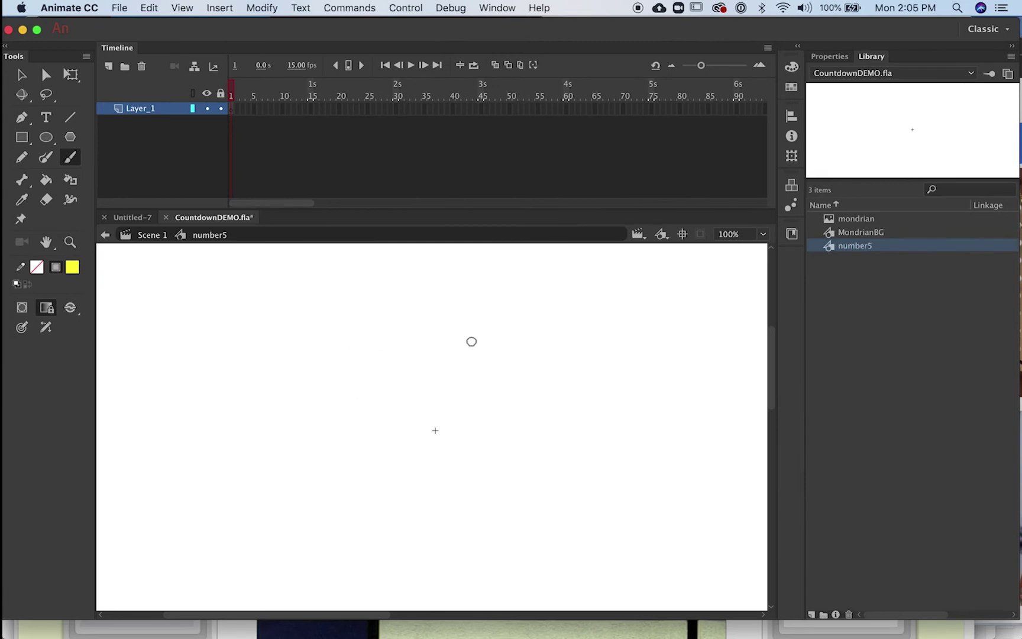
Configure the Brush tool with a black fill, pressure sensitivity turned on and a brush size of 19
left_click(73, 268)
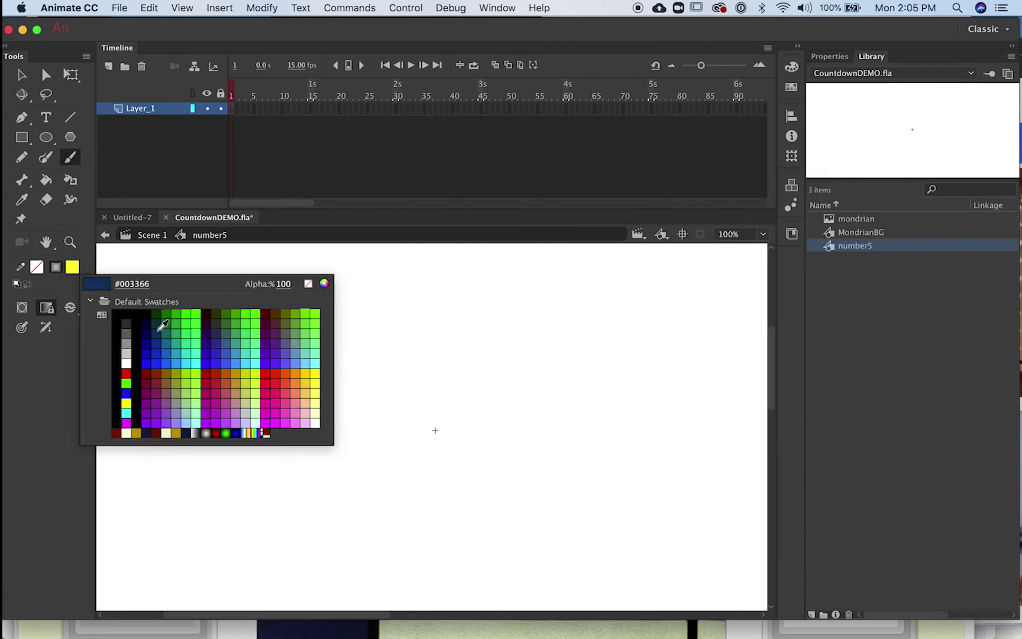
left_click(121, 317)
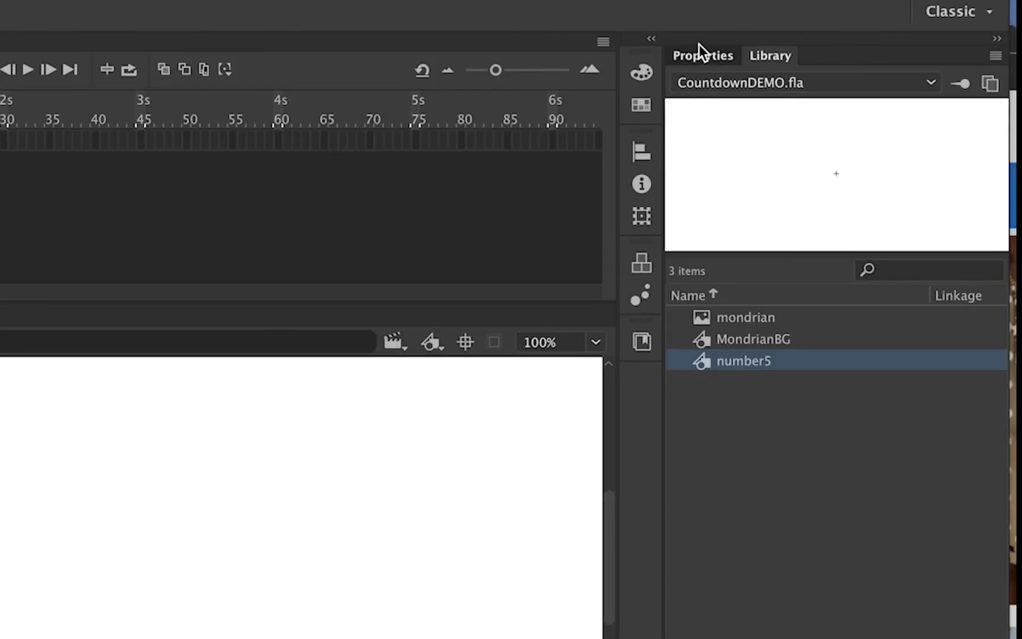
left_click(702, 55)
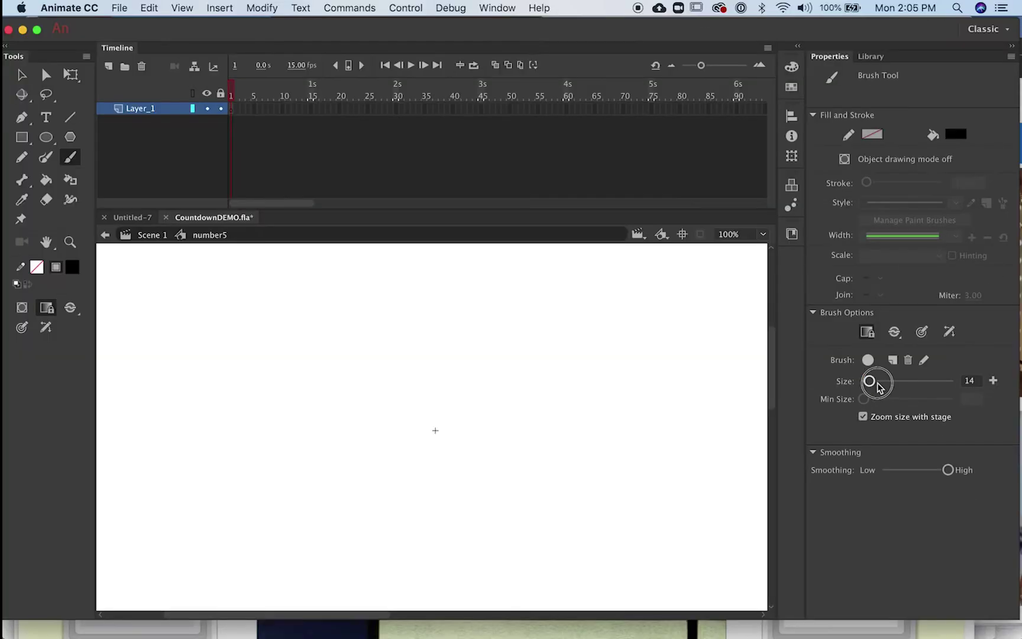
mouse_move(767, 578)
left_mouse_down()
mouse_move(808, 578)
mouse_move(793, 591)
left_mouse_up()
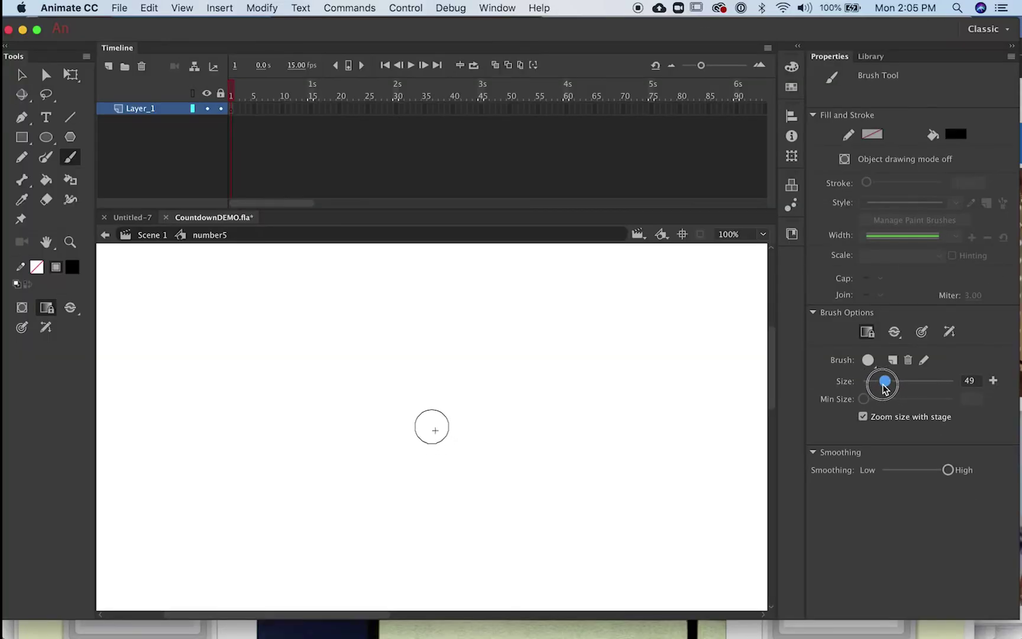
left_click_drag(883, 384, 874, 389)
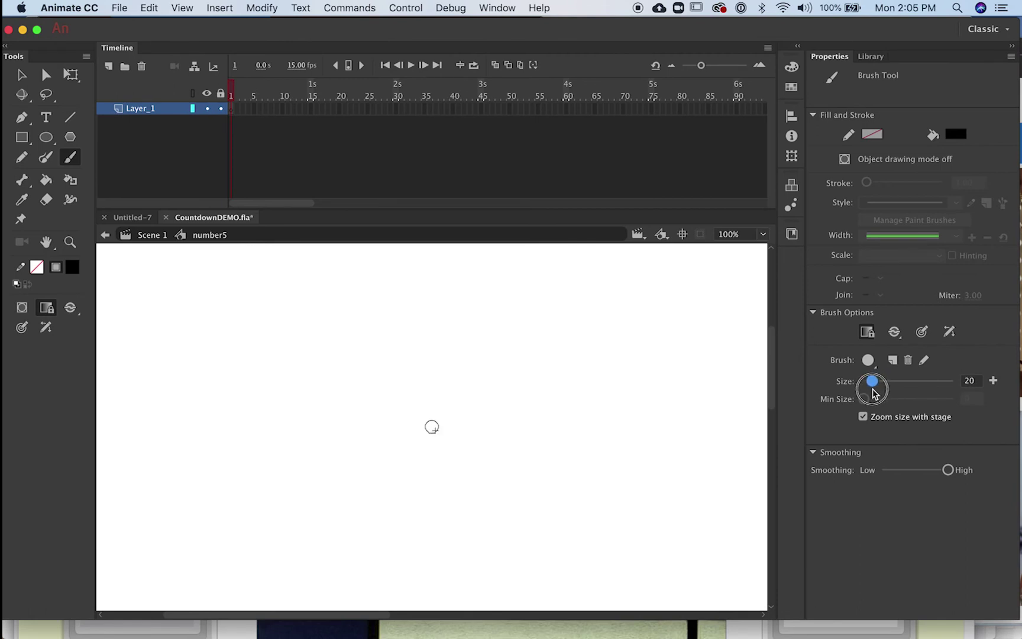
left_click(922, 338)
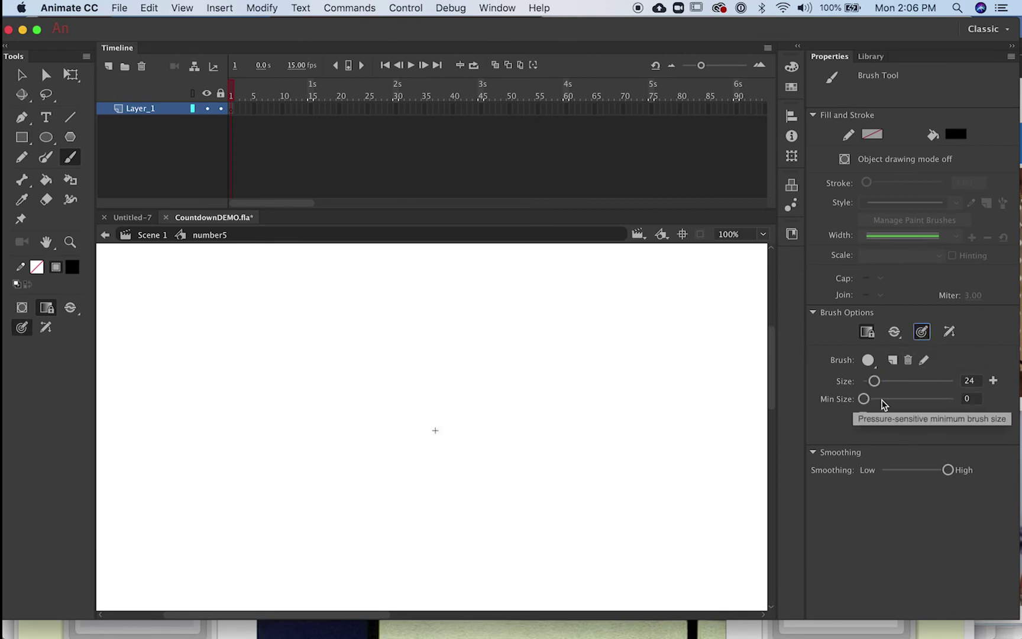
left_click_drag(873, 381, 864, 396)
Paint a closed block-style outline of the numeral 5 around the center point of the number5 symbol
mouse_move(538, 357)
left_mouse_down()
mouse_move(532, 315)
mouse_move(377, 319)
mouse_move(347, 356)
left_mouse_up()
mouse_move(352, 398)
left_mouse_down()
mouse_move(452, 404)
mouse_move(505, 449)
mouse_move(364, 482)
mouse_move(364, 516)
mouse_move(431, 526)
mouse_move(496, 518)
mouse_move(533, 485)
mouse_move(543, 444)
mouse_move(531, 406)
mouse_move(501, 385)
mouse_move(385, 385)
mouse_move(381, 355)
mouse_move(539, 355)
left_mouse_up()
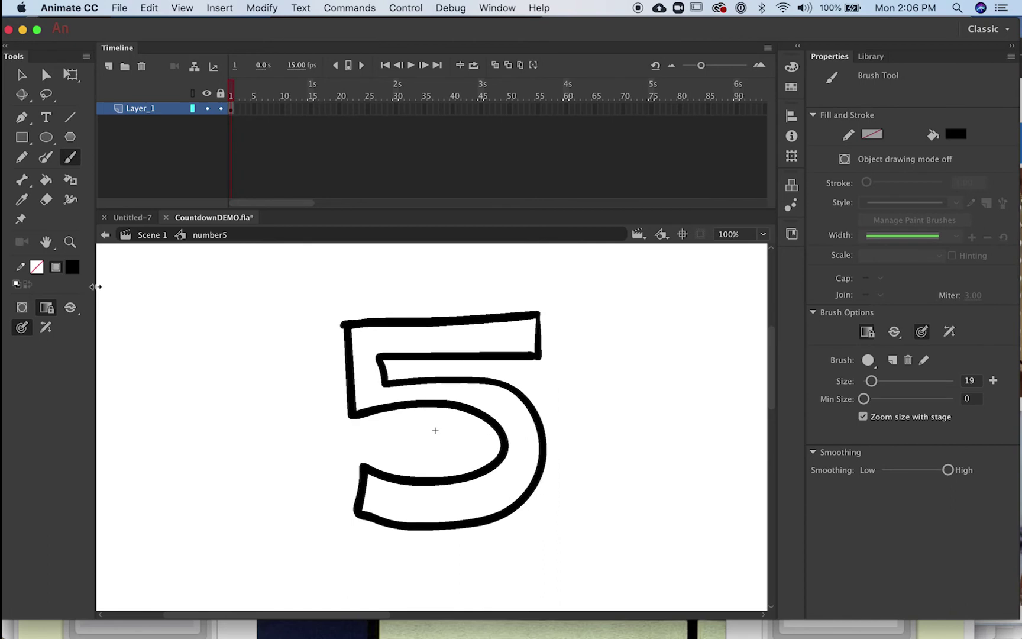
Fill the inside of the numeral 5 outline with bright blue using the Paint Bucket tool
left_click(47, 184)
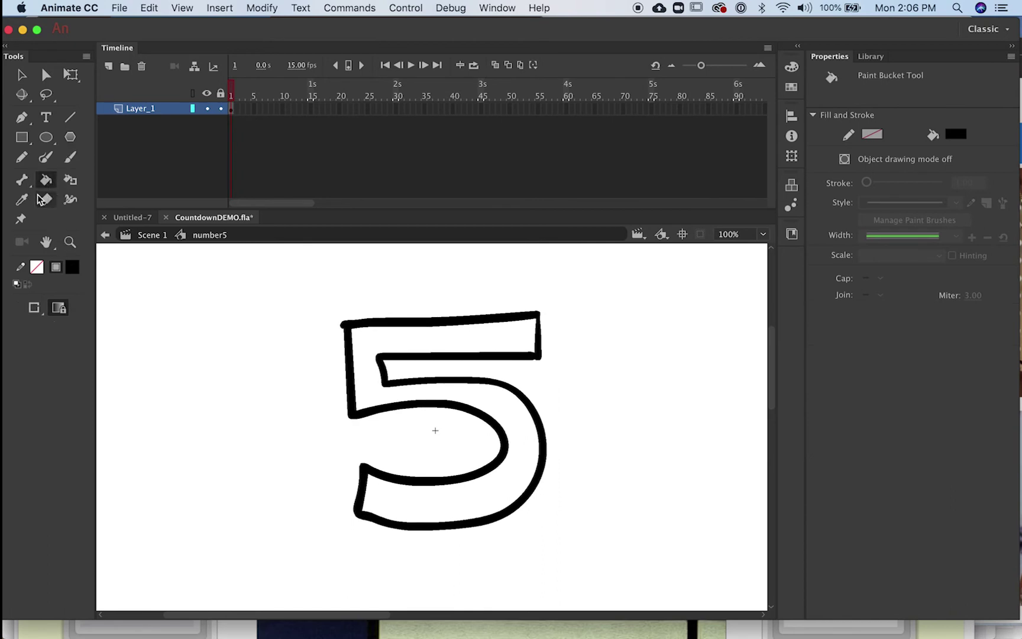
left_click(74, 268)
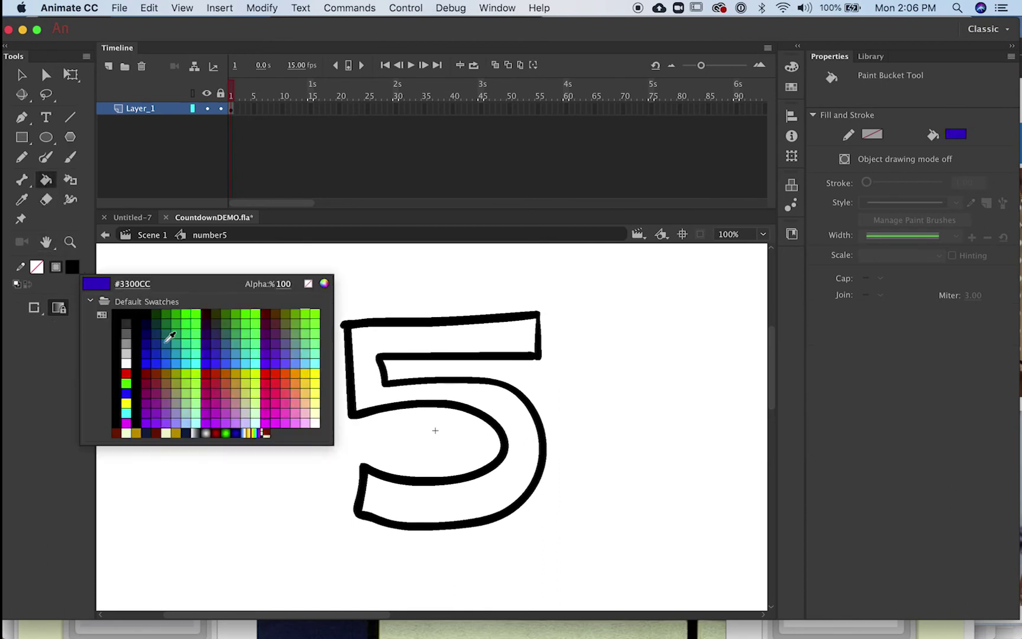
left_click(148, 363)
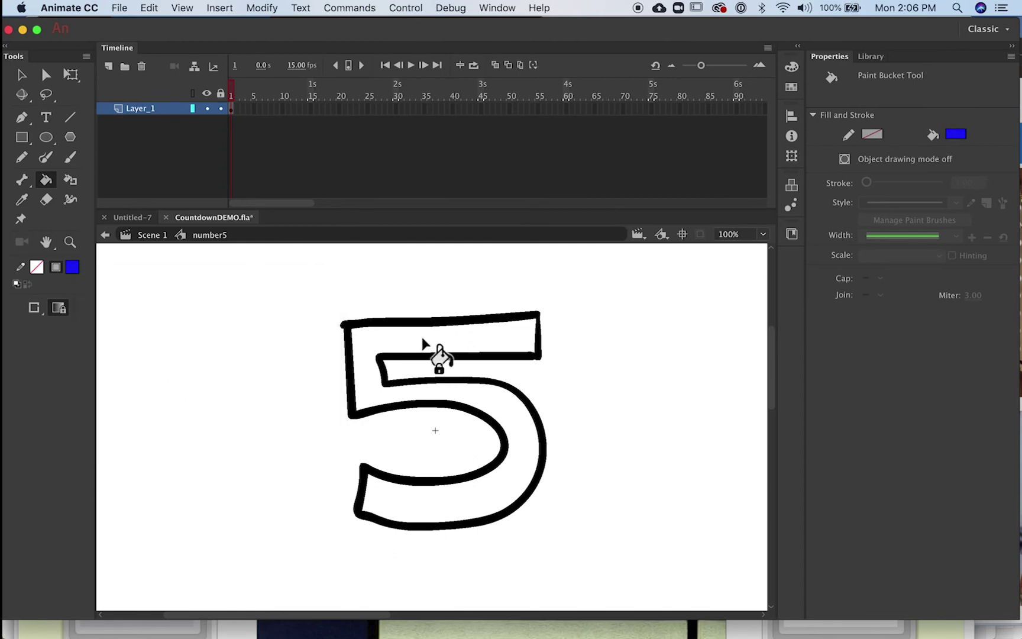
left_click(425, 345)
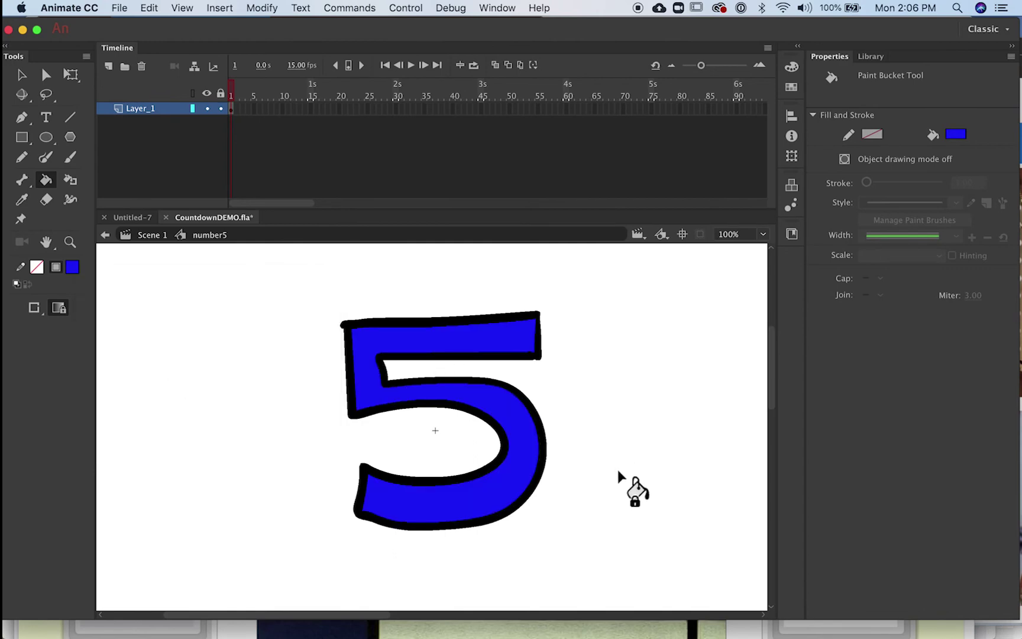
Return to Scene 1 and place the number5 symbol from the library on the dark red rectangle
left_click(151, 235)
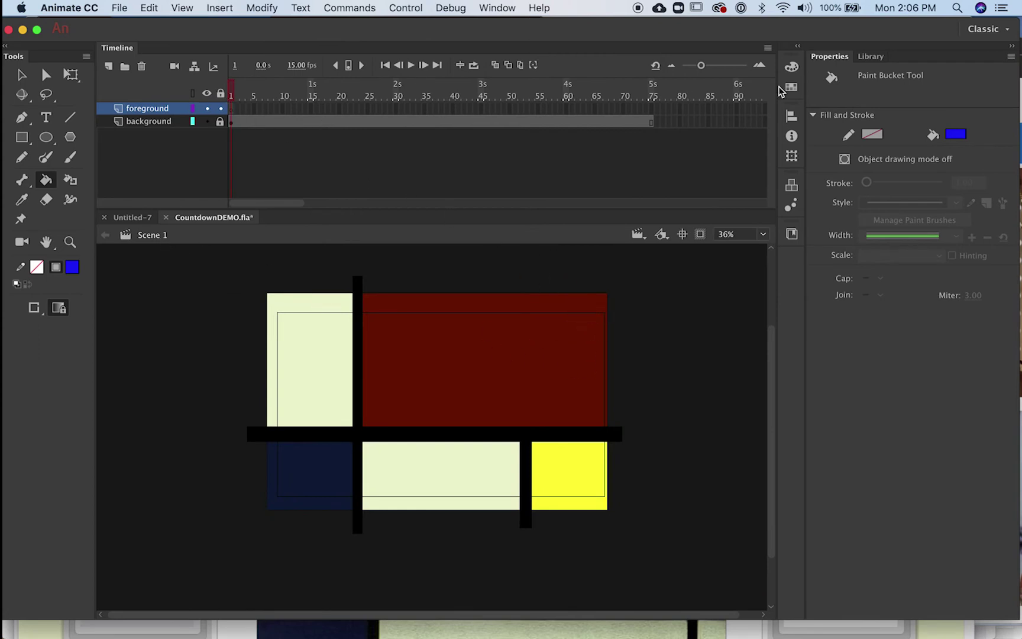
left_click(871, 57)
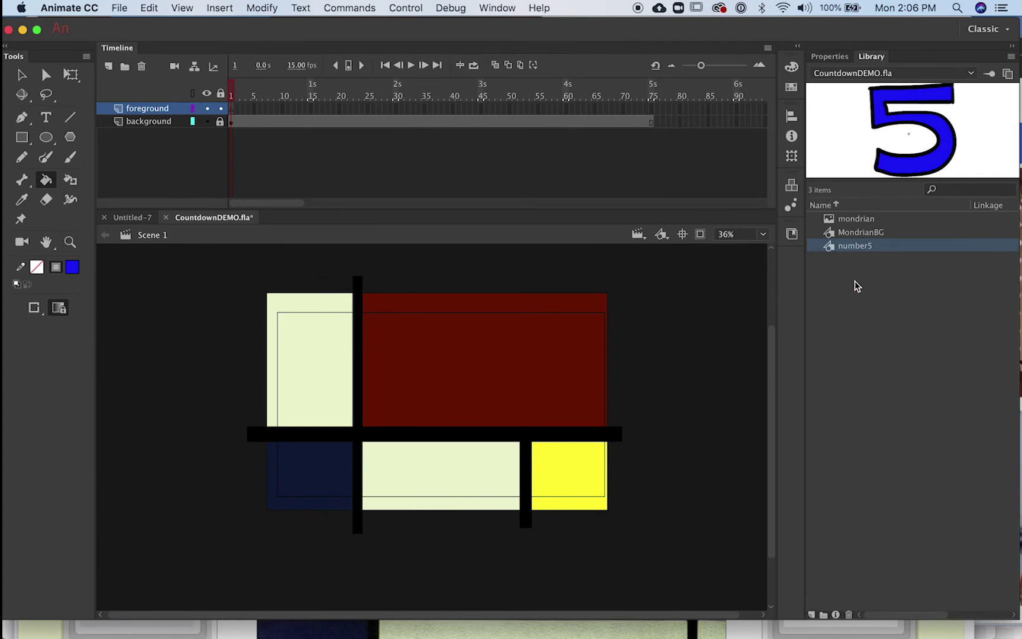
left_click(831, 248)
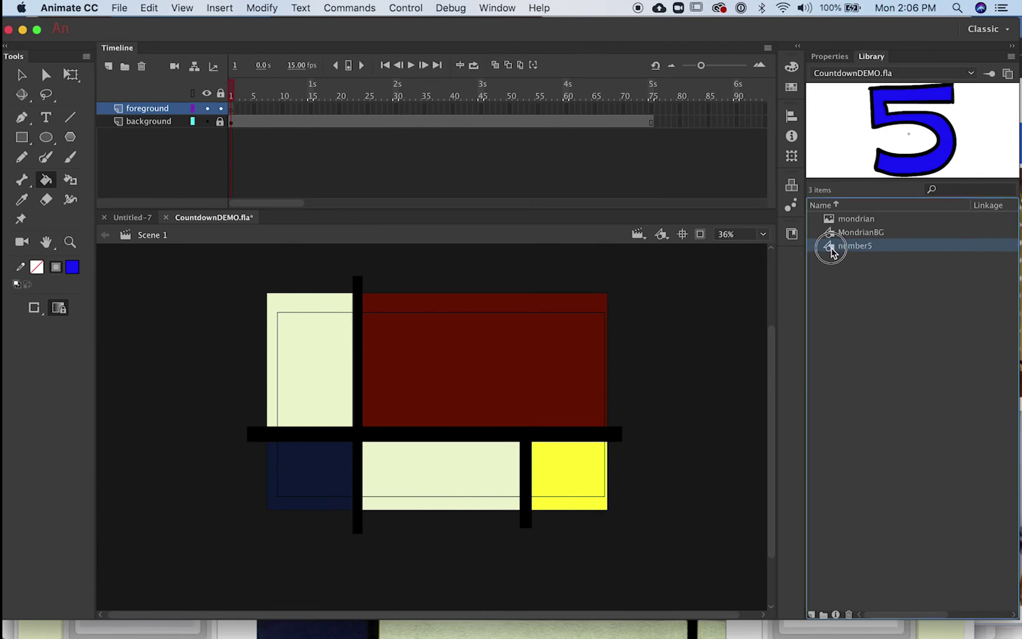
left_click_drag(832, 252, 460, 369)
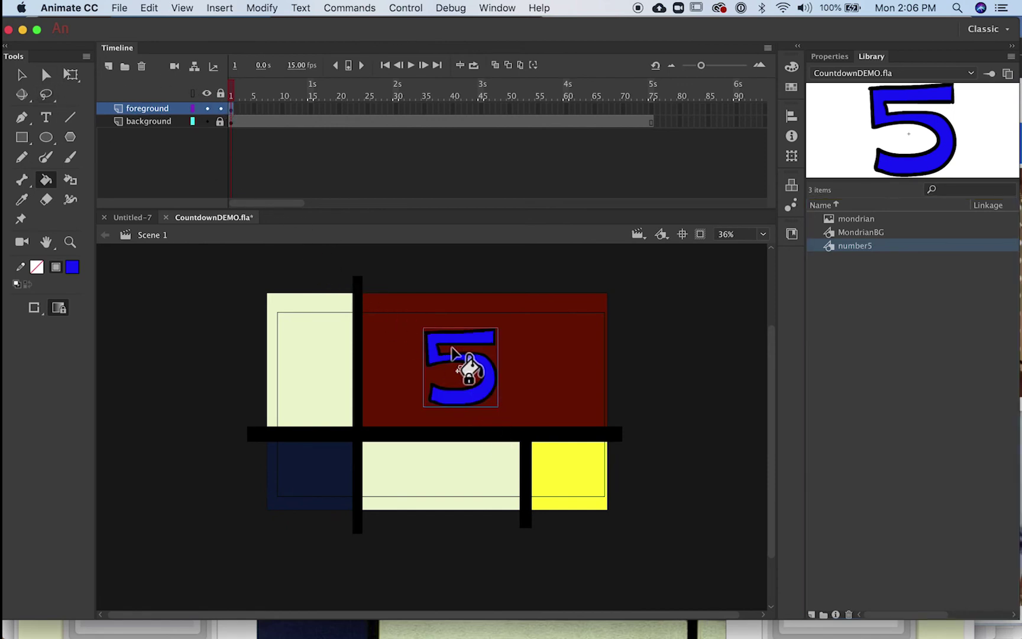
Free-transform the number5 instance, widening it slightly with its transformation point at the bottom center, undo the tilt and nudge its position
key("v")
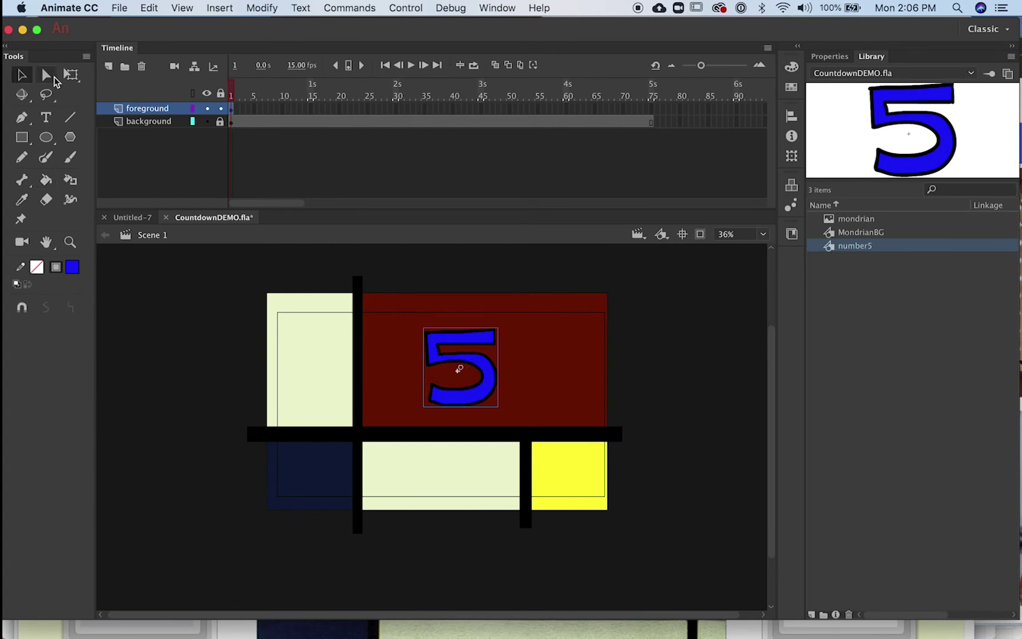
key("q")
left_click_drag(499, 327, 468, 398)
left_click_drag(540, 329, 511, 343)
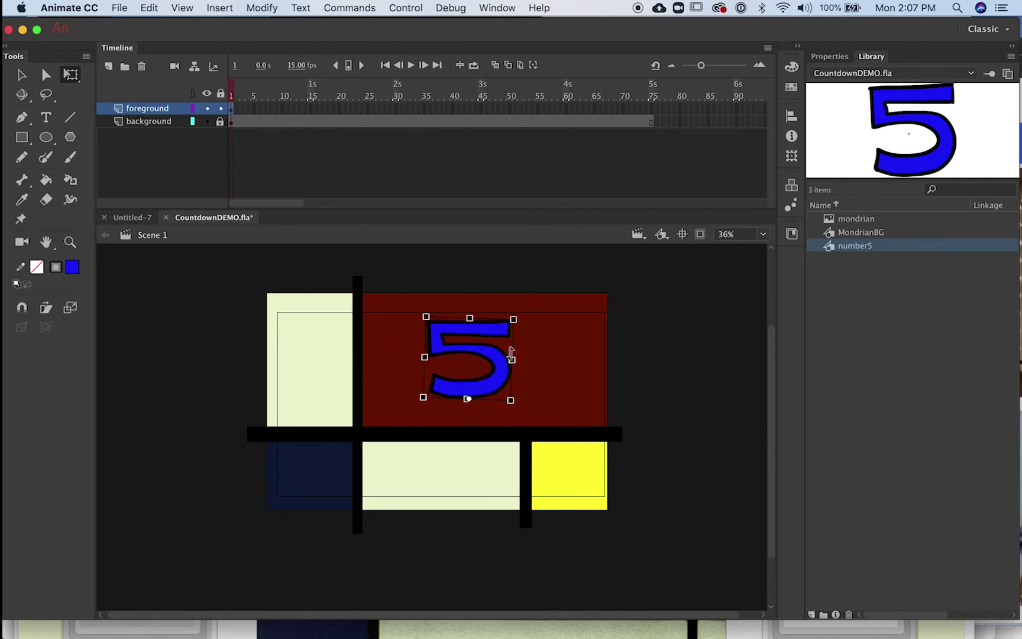
key("super+z")
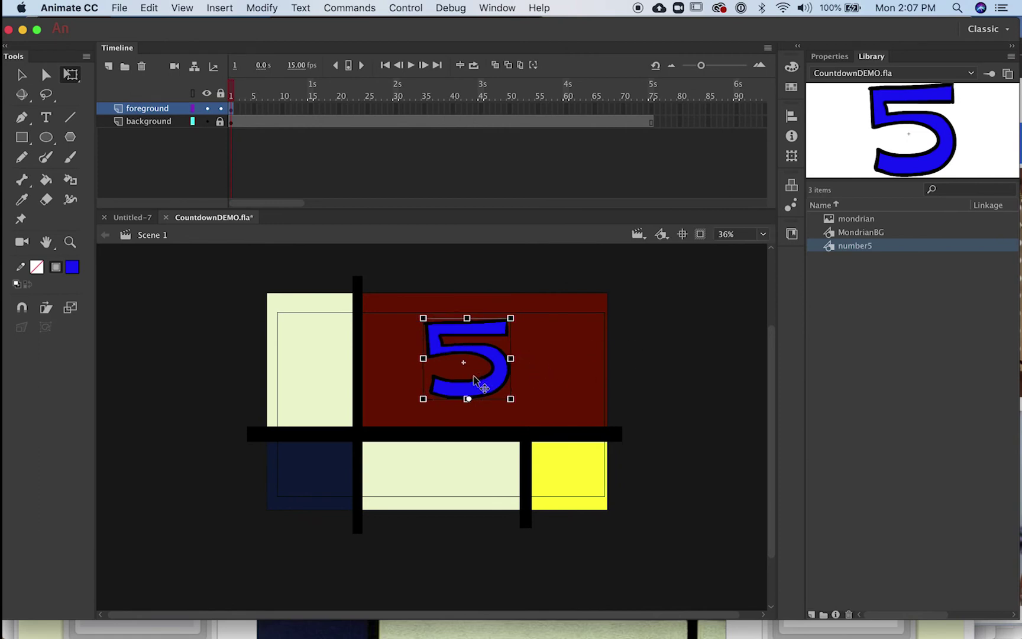
left_click_drag(481, 383, 487, 390)
left_click(643, 448)
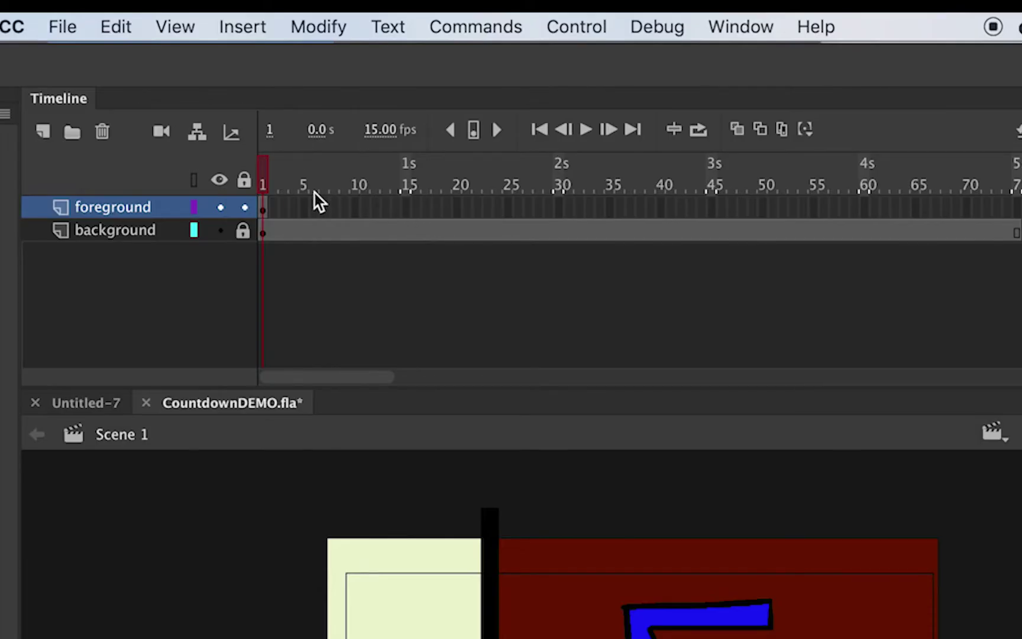
Extend the foreground layer's number5 keyframe with frames up to frame 15
left_click(406, 208)
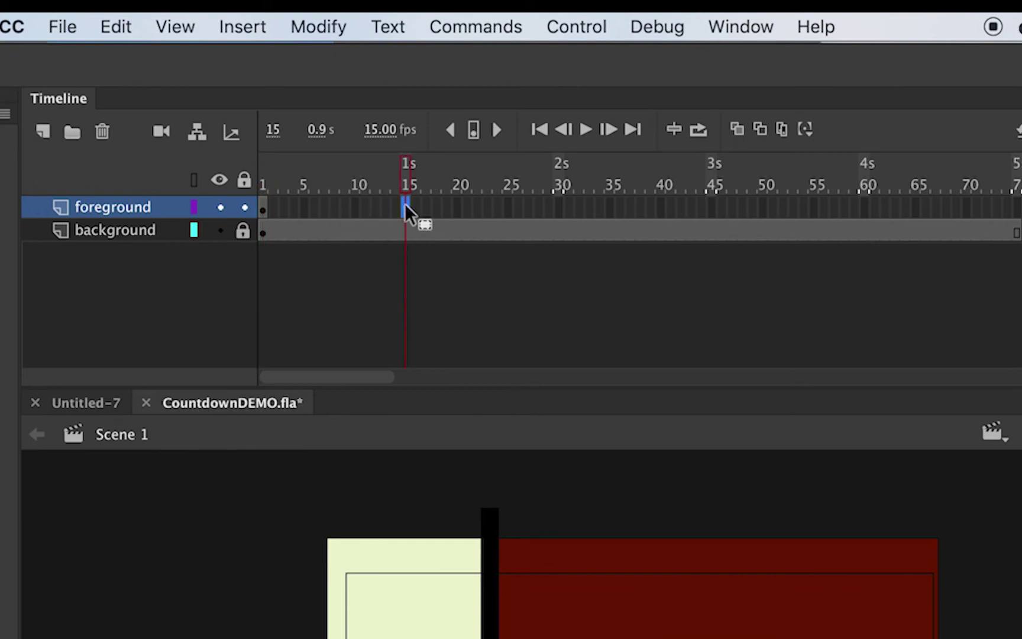
left_click(243, 28)
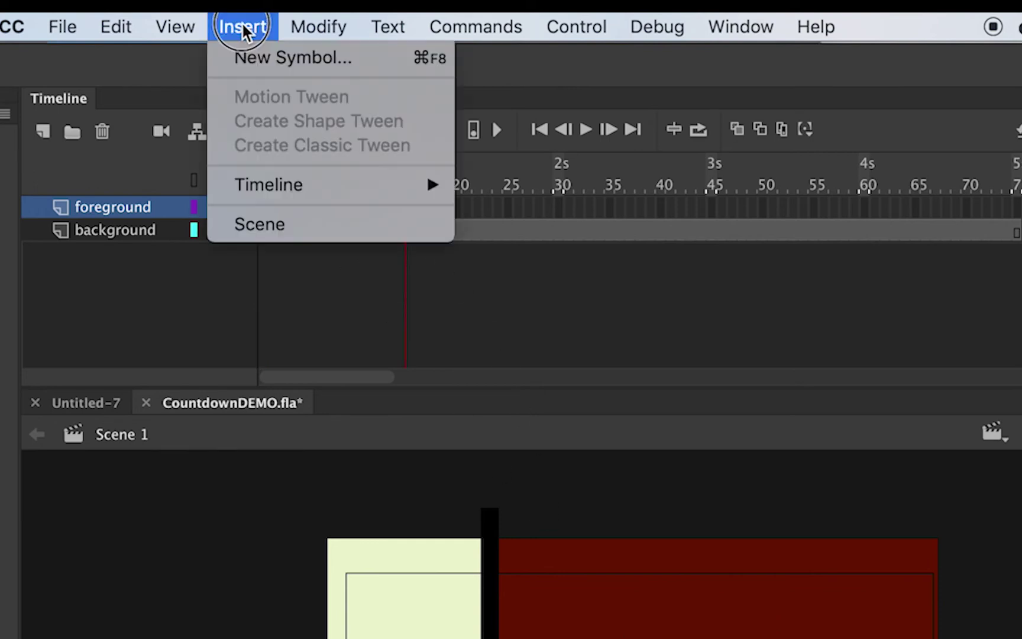
mouse_move(427, 188)
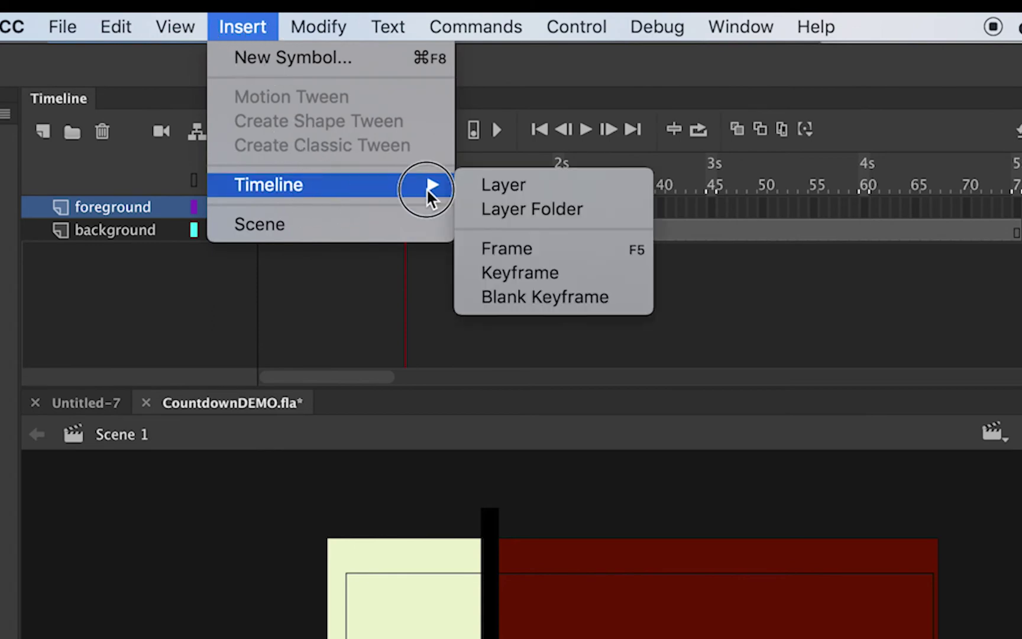
left_click(510, 251)
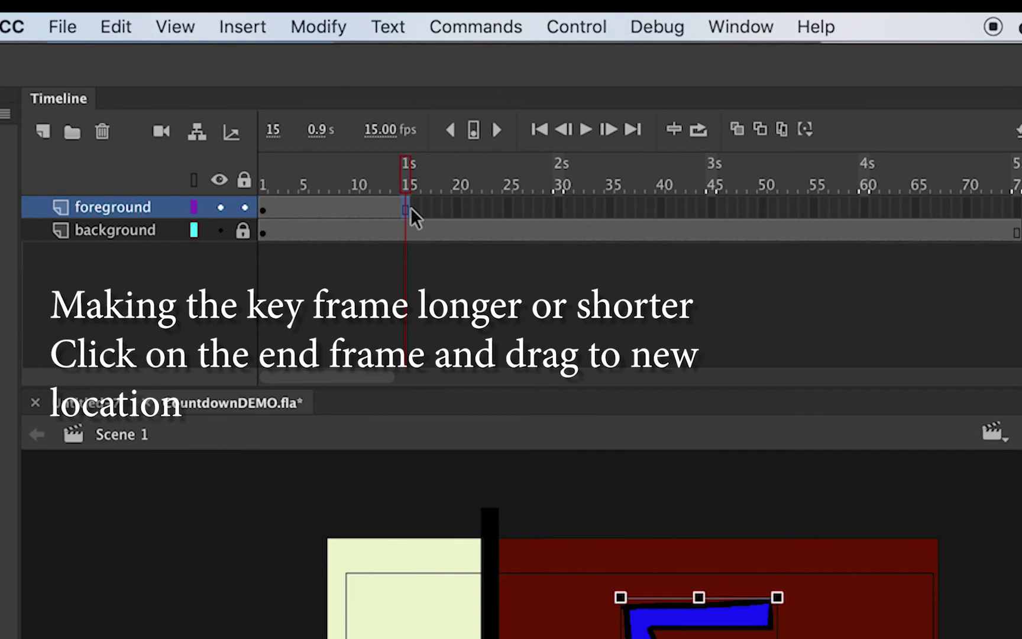
Try to change the foreground span's length by moving its end frame, first out to frame 33, undoing that before resizing it again
left_click_drag(405, 210, 599, 210)
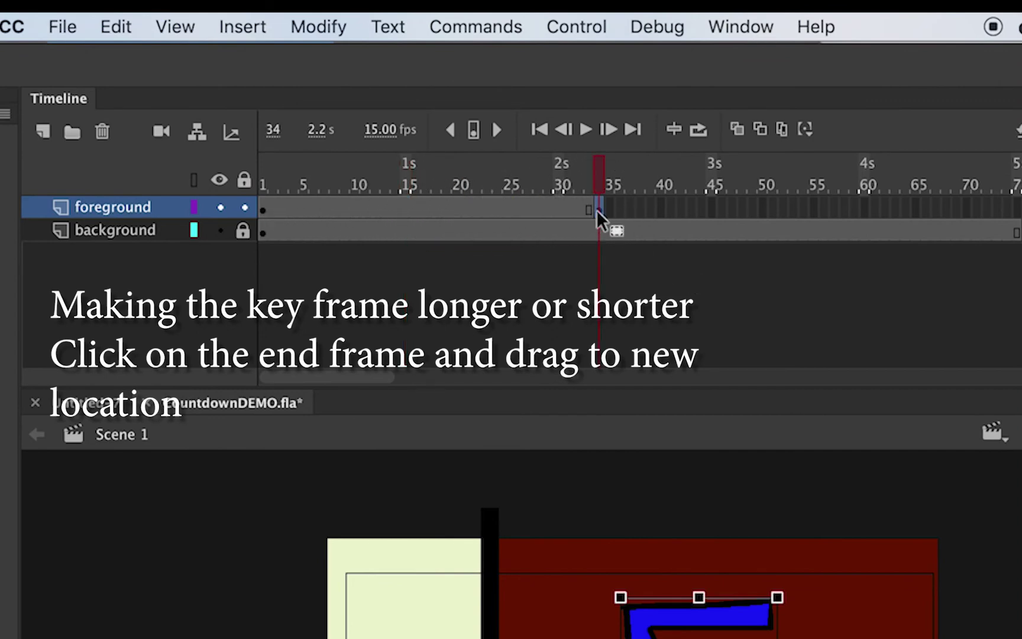
key("super+z")
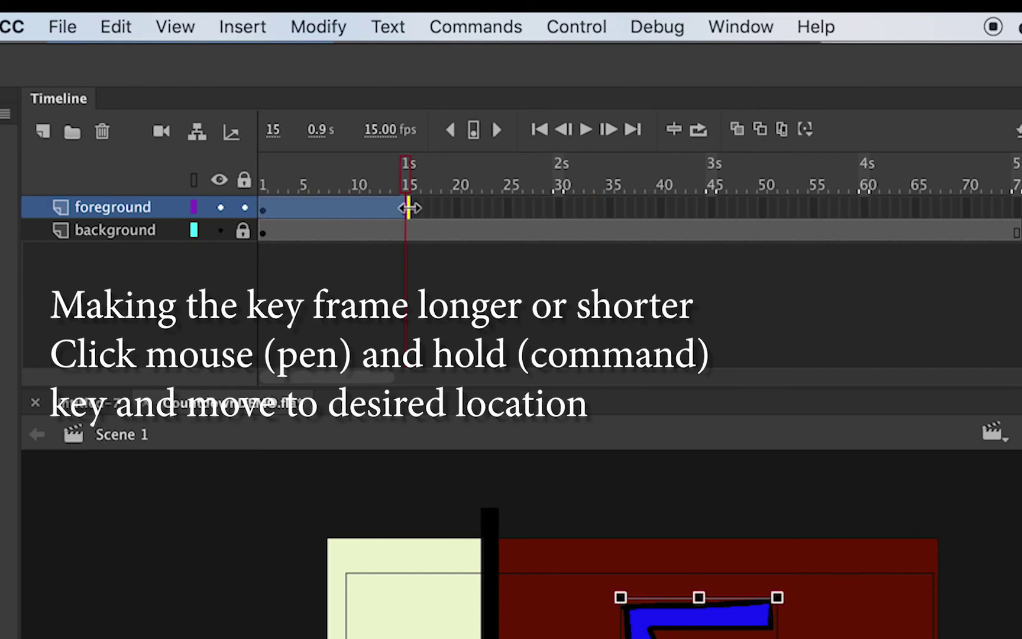
left_click_drag(409, 207, 347, 210)
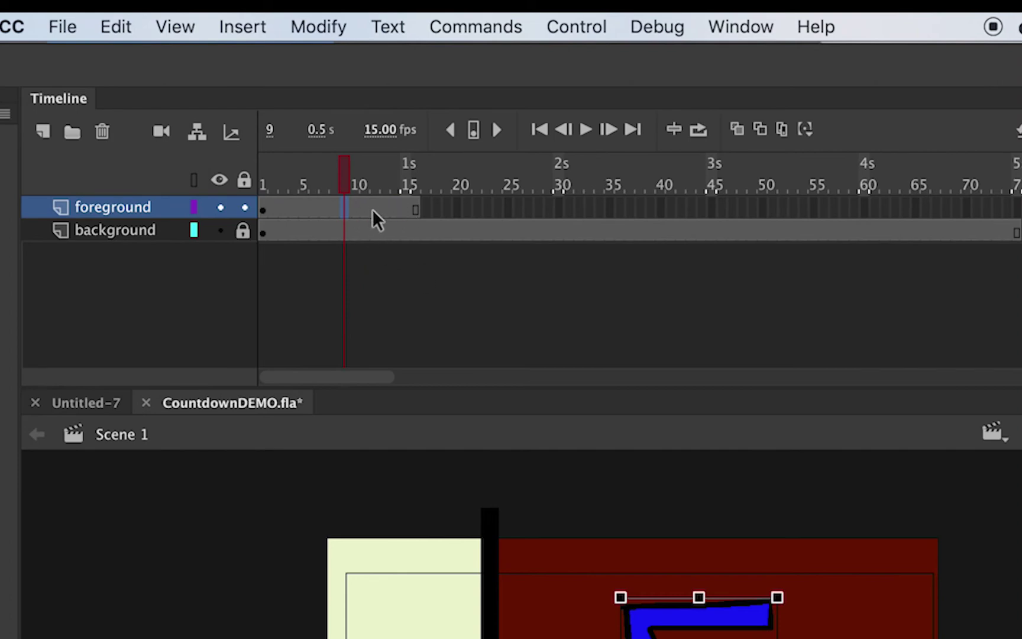
Insert frames at frame 9 of the foreground layer until its span reaches frame 27
left_click(242, 26)
mouse_move(292, 180)
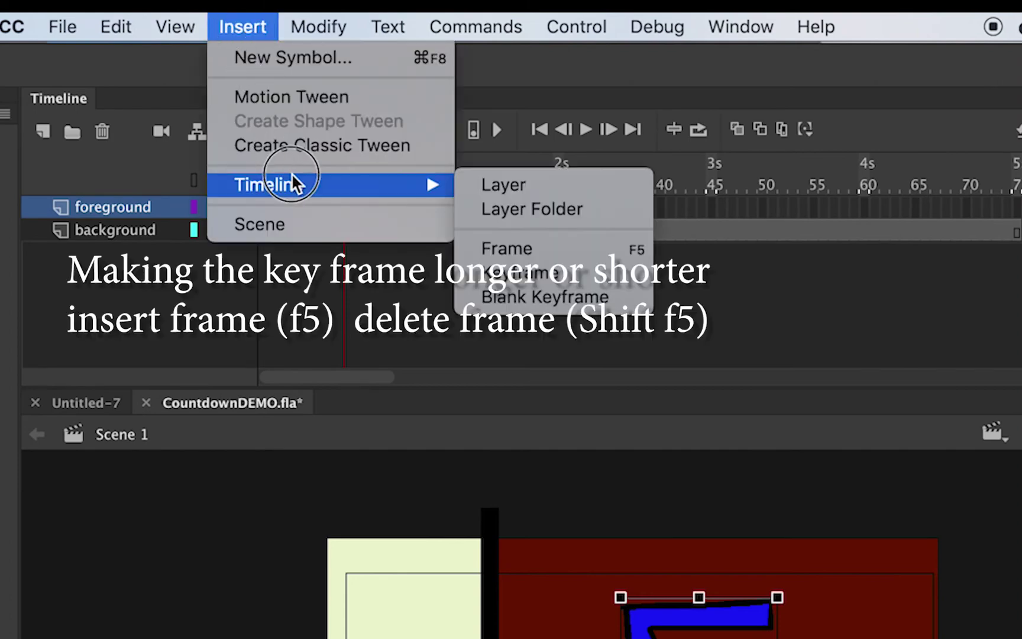
left_click(515, 249)
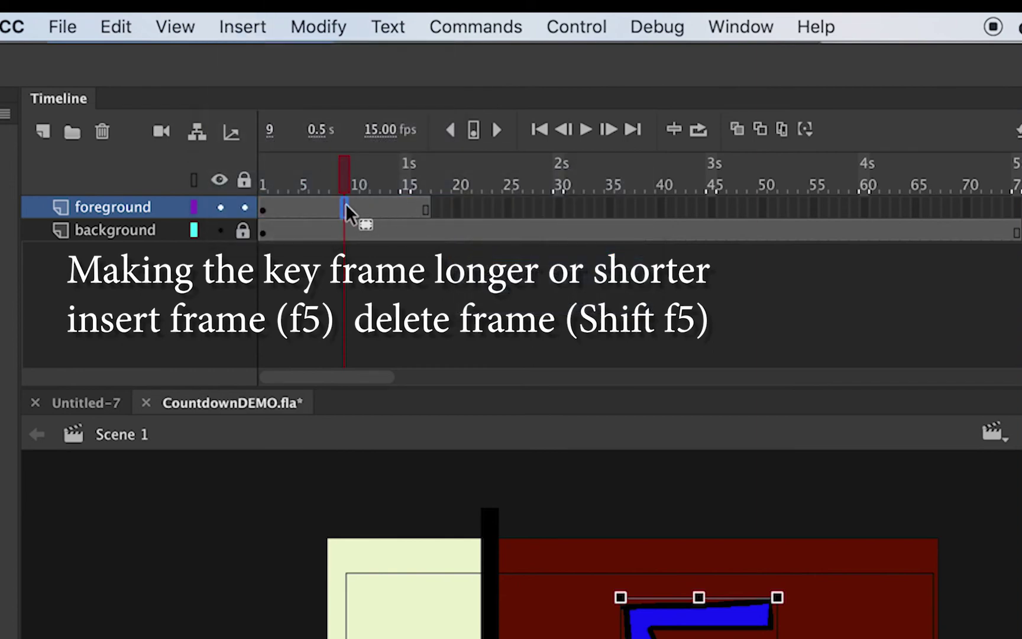
key("F5")
key("F5")
key("F5")
key("F5")
key("F5")
key("F5")
key("F5")
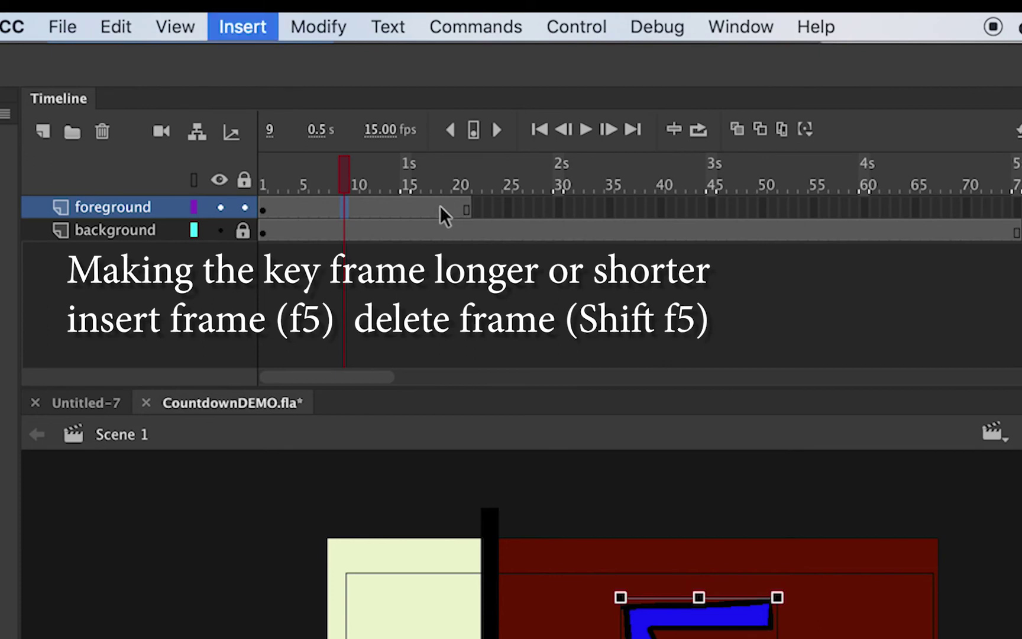
key("F5")
key("F5")
key("F5")
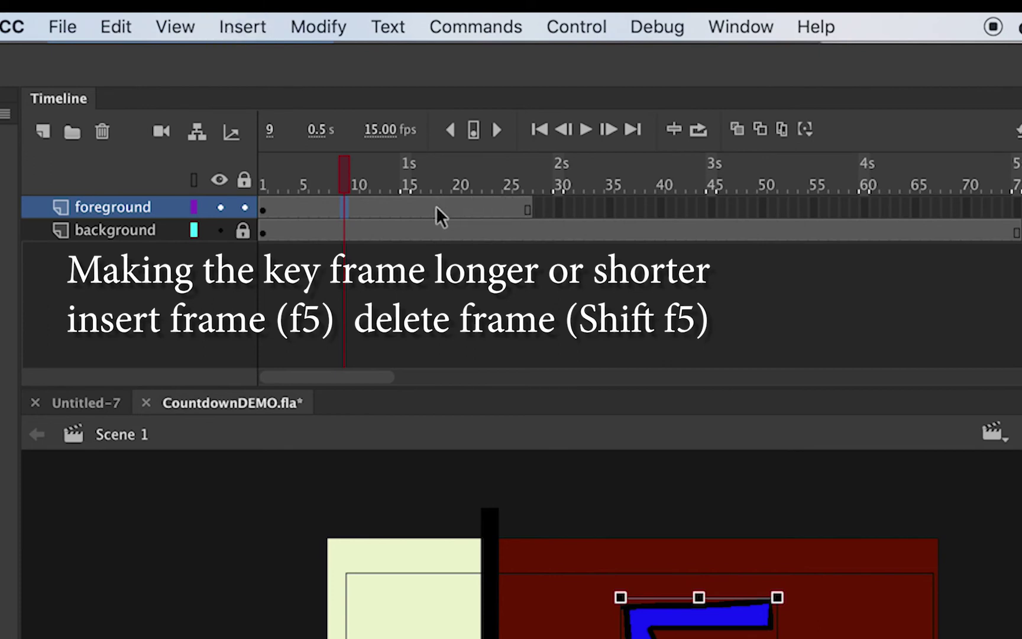
Remove frames from the foreground span at frame 9 until it ends at frame 17
key("shift+F5")
key("shift+F5")
key("shift+F5")
key("shift+F5")
key("shift+F5")
key("shift+F5")
key("shift+F5")
key("shift+F5")
key("shift+F5")
key("shift+F5")
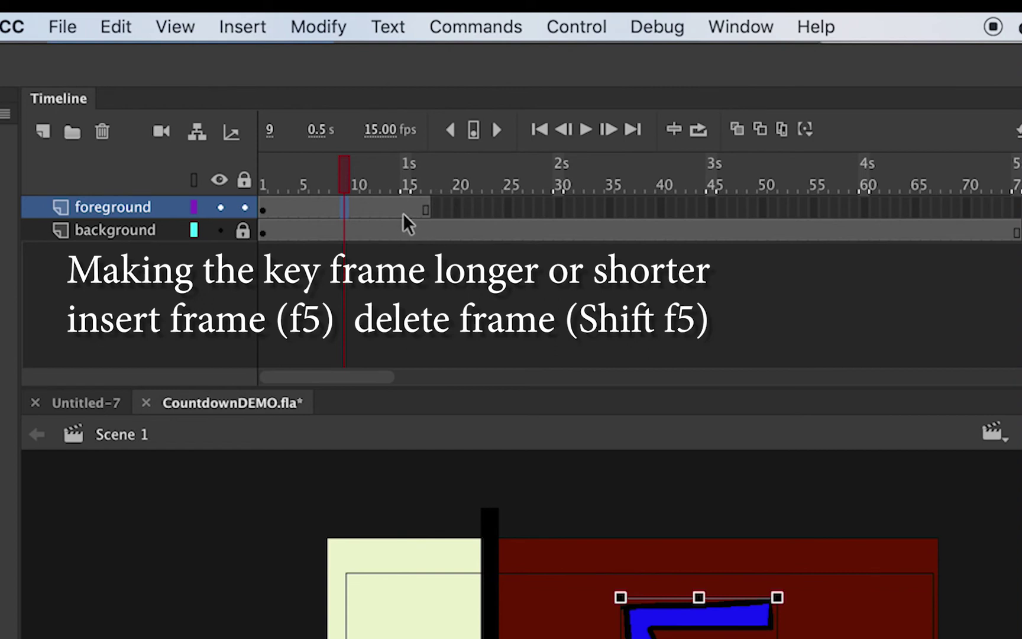
Insert a few more frames at frame 9 of the foreground layer, and remove frames until the span ends at frame 15
key("F5")
key("F5")
key("F5")
key("F5")
key("F5")
key("shift+F5")
key("shift+F5")
key("shift+F5")
key("shift+F5")
key("shift+F5")
key("shift+F5")
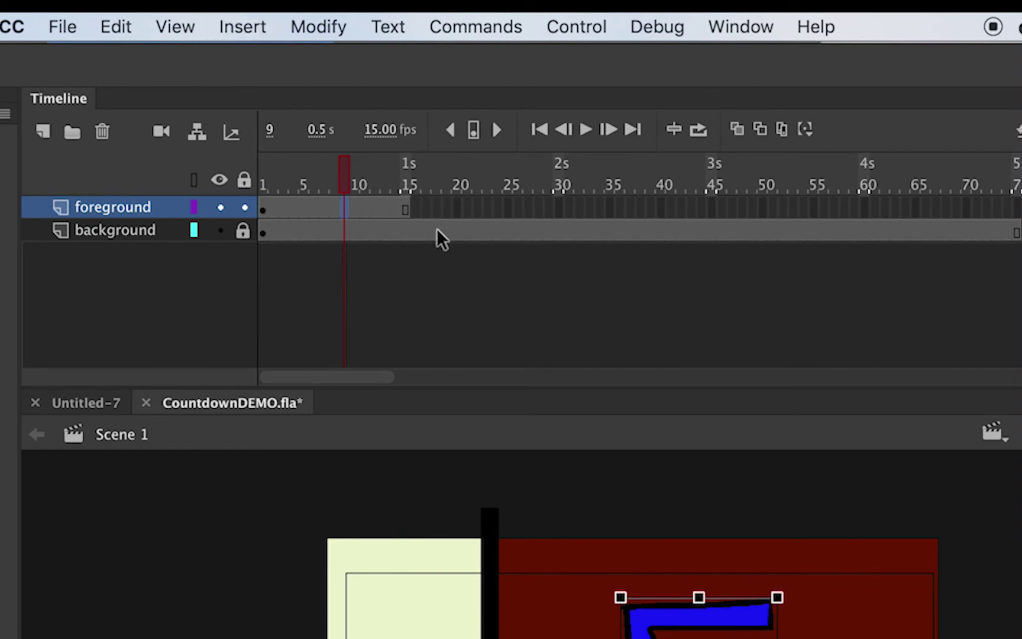
Insert a blank keyframe at frame 16 of the foreground layer
left_click_drag(327, 189, 385, 172)
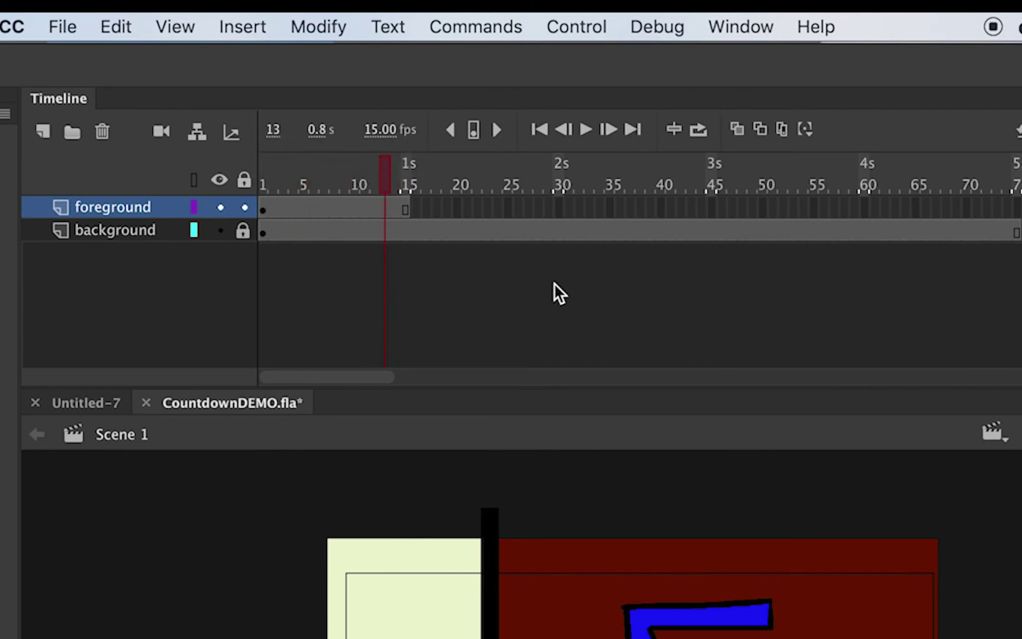
left_click(416, 209)
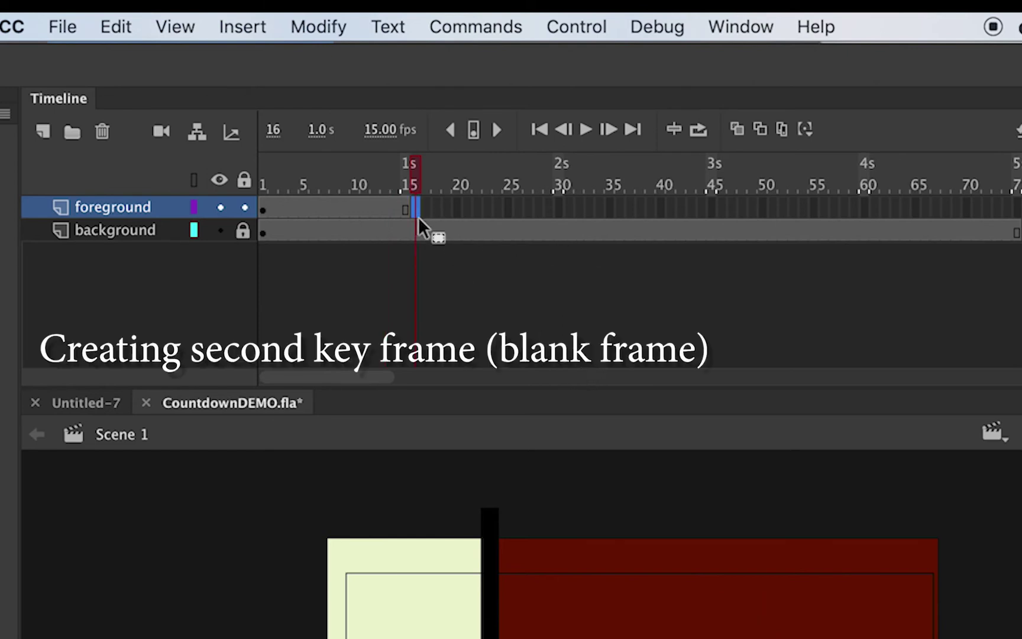
left_click(247, 29)
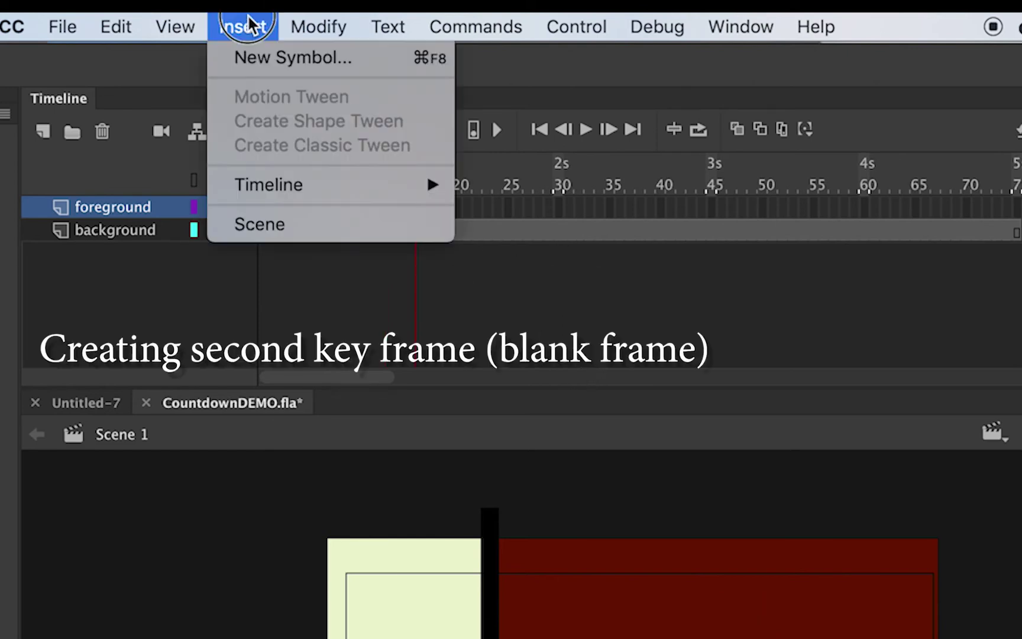
mouse_move(362, 189)
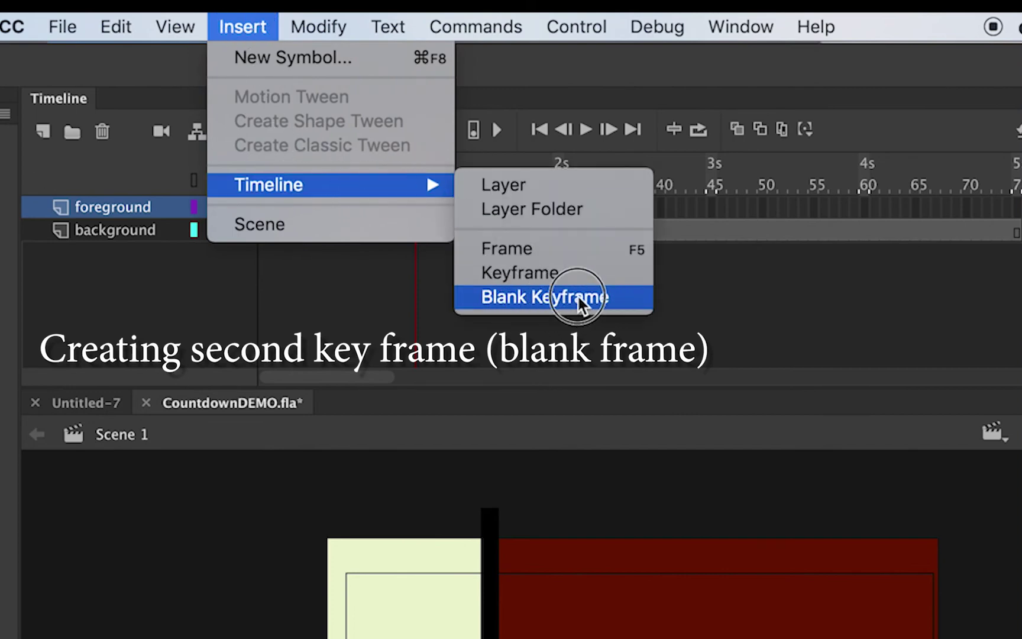
left_click(629, 299)
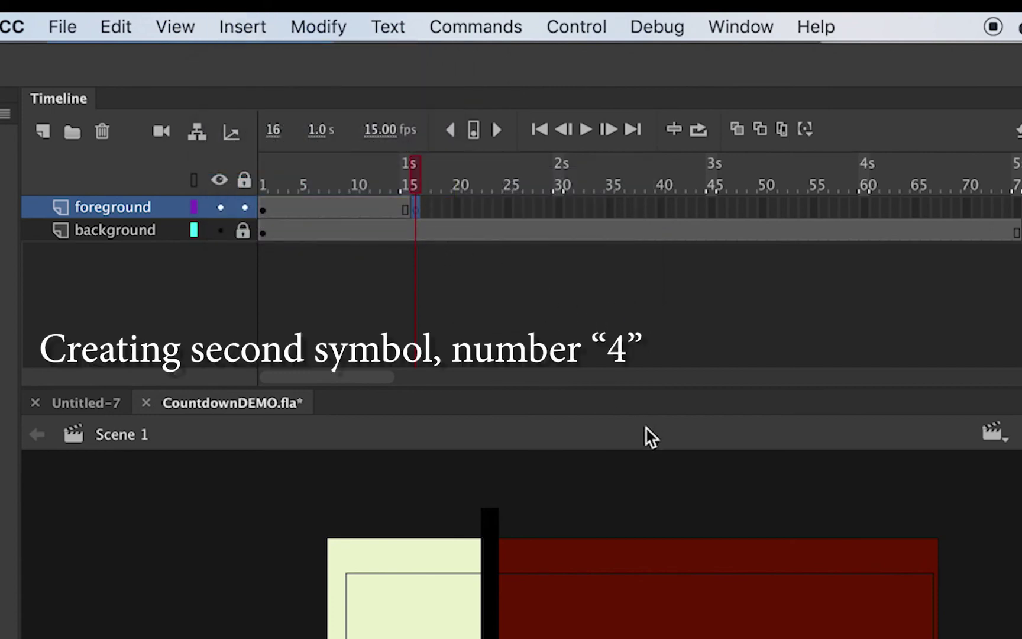
Create a new graphic symbol named number4 in the library root and return to Scene 1
left_click(244, 29)
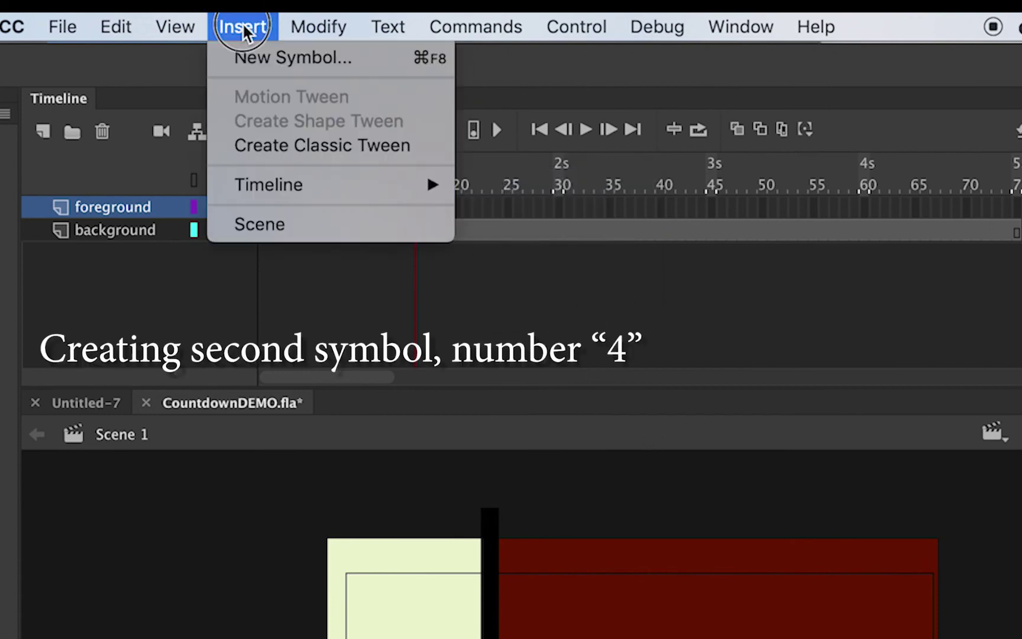
left_click(274, 59)
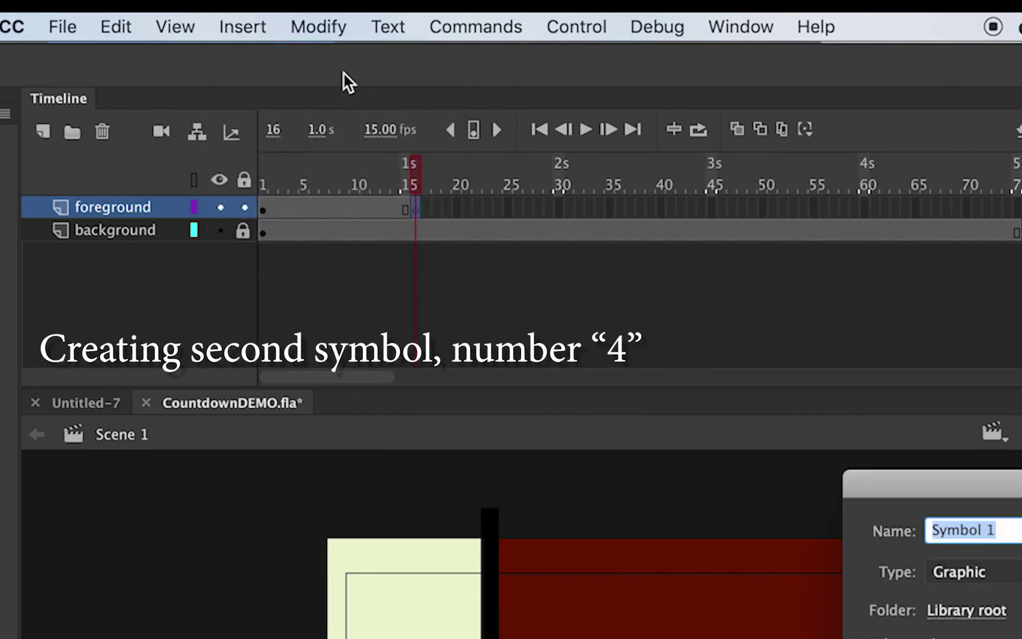
type("number4")
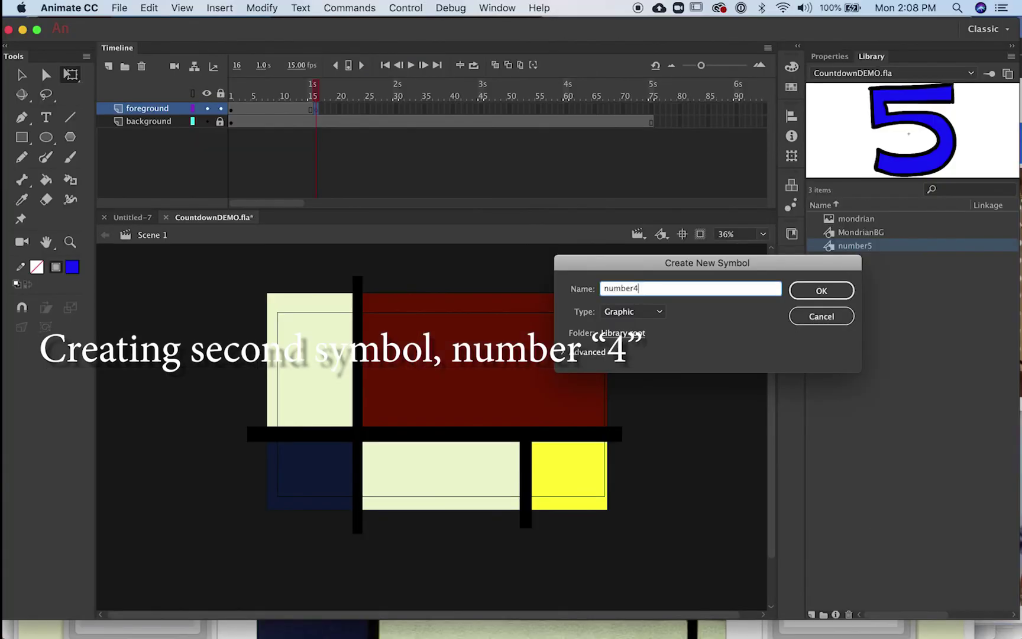
key("Return")
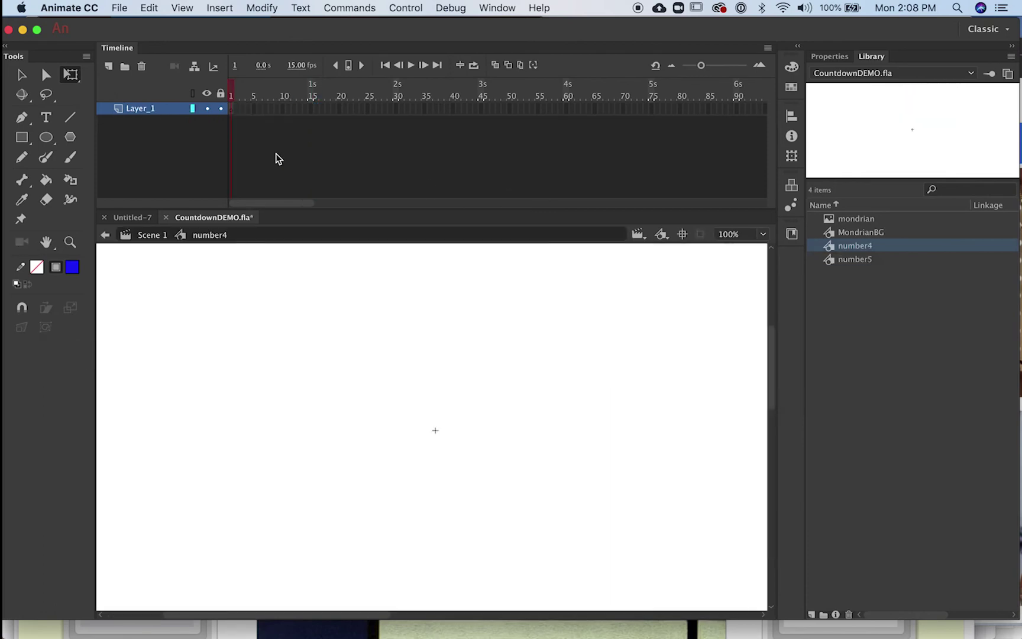
left_click(158, 236)
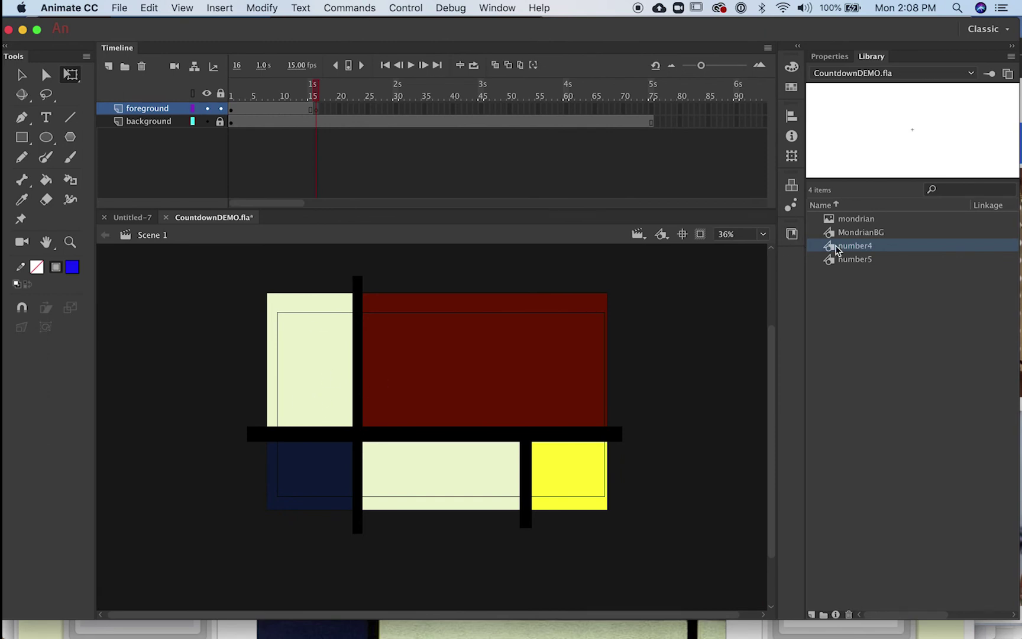
Open the number4 symbol for editing, set the fill to black, and draw the outline of a 4 with a triangular counter using the Pencil
double_click(830, 247)
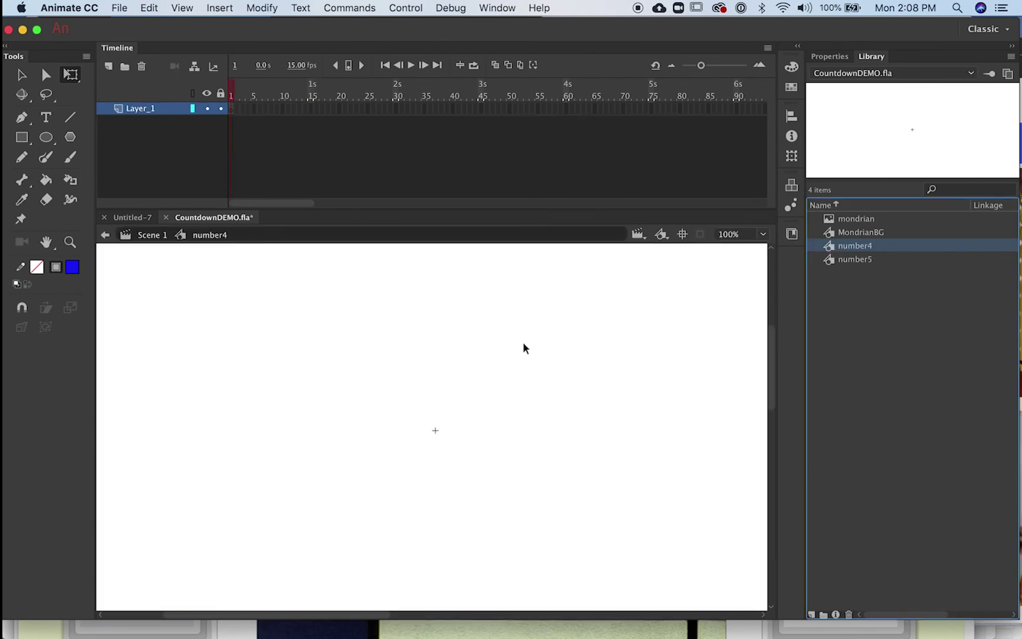
left_click(73, 271)
left_click(121, 293)
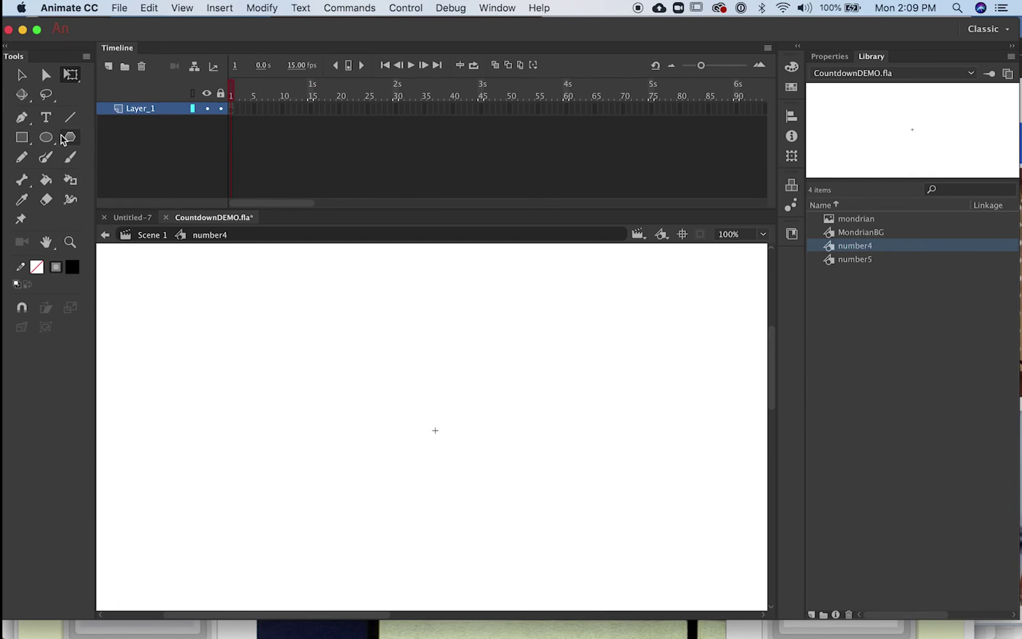
key("y")
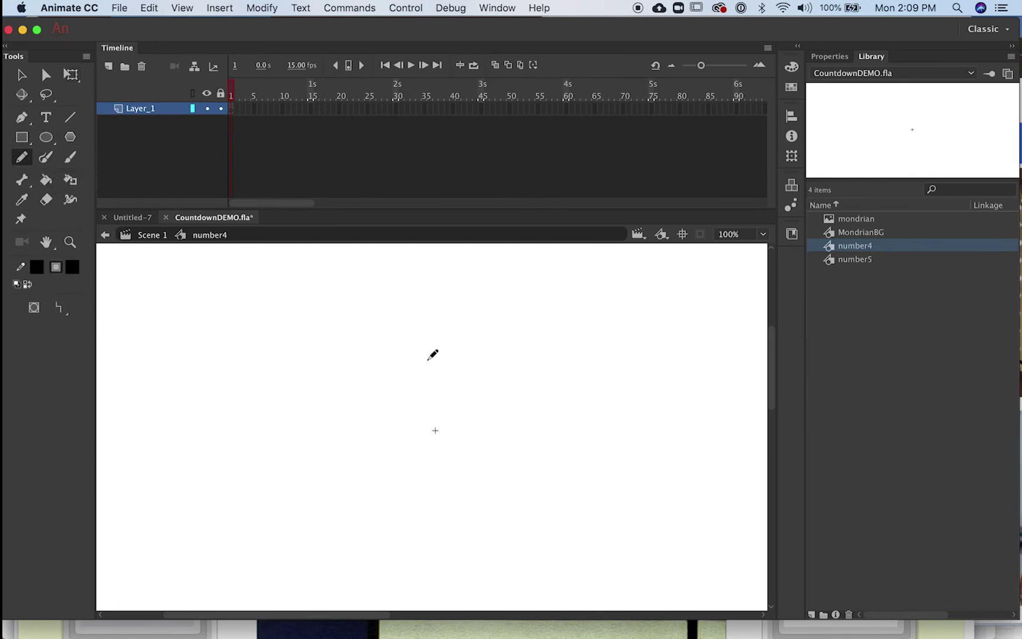
mouse_move(424, 314)
left_mouse_down()
mouse_move(355, 422)
mouse_move(434, 431)
mouse_move(456, 504)
mouse_move(449, 441)
mouse_move(494, 436)
mouse_move(488, 404)
mouse_move(446, 402)
mouse_move(424, 313)
left_mouse_up()
mouse_move(429, 392)
left_mouse_down()
mouse_move(426, 373)
mouse_move(411, 401)
mouse_move(433, 400)
left_mouse_up()
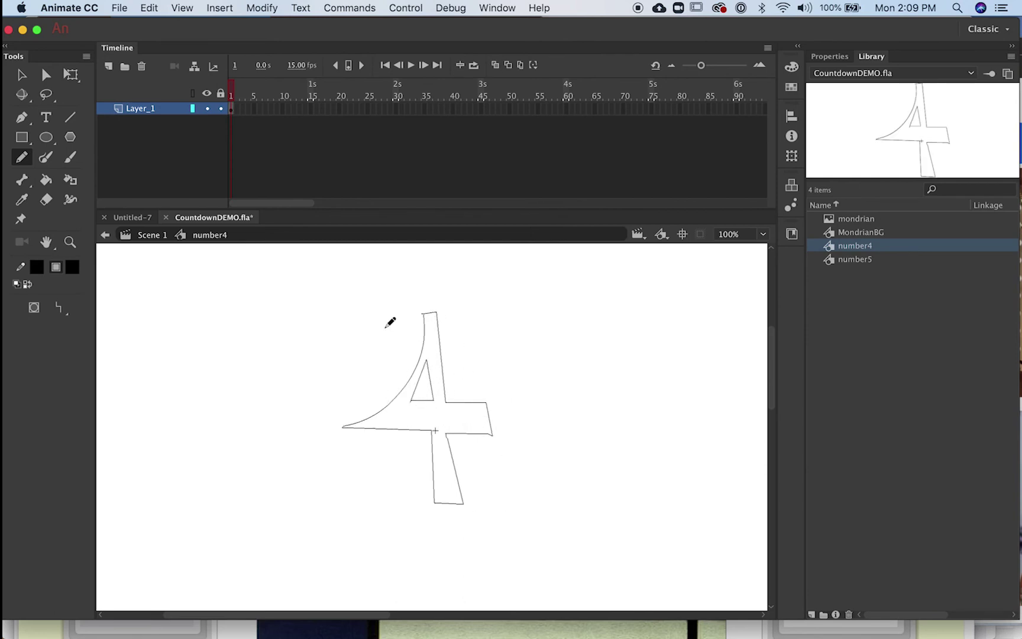
Adjust the corners of the 4's stem and inner triangle so its outlines meet cleanly
key("v")
left_click(450, 353)
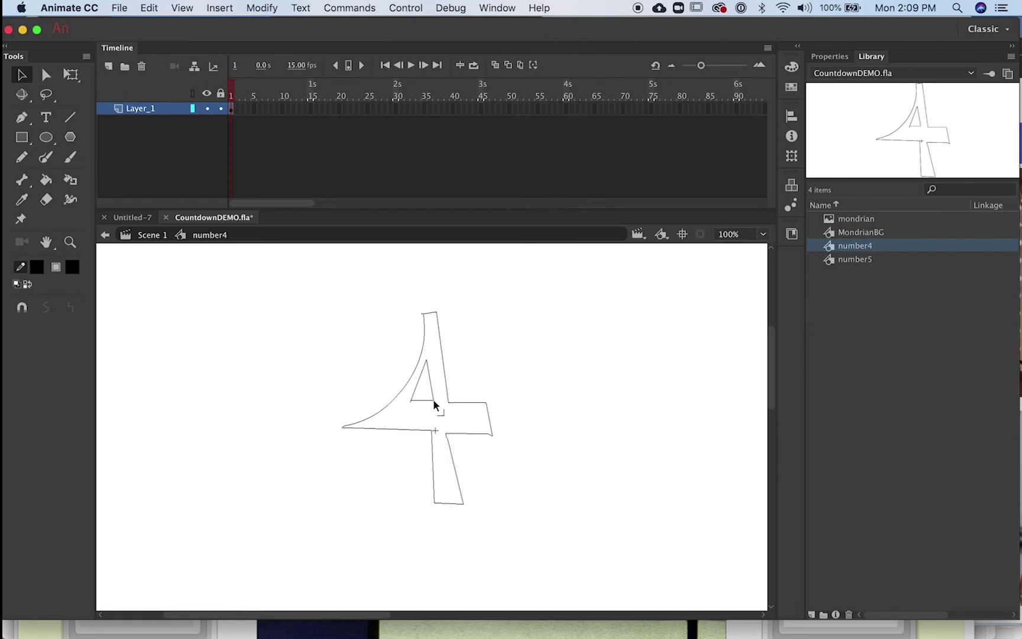
left_click_drag(415, 403, 410, 406)
key("super+a")
key("super+shift+a")
Fill the body of the 4 with black using the Paint Bucket, keeping the inner triangle empty
left_click(72, 271)
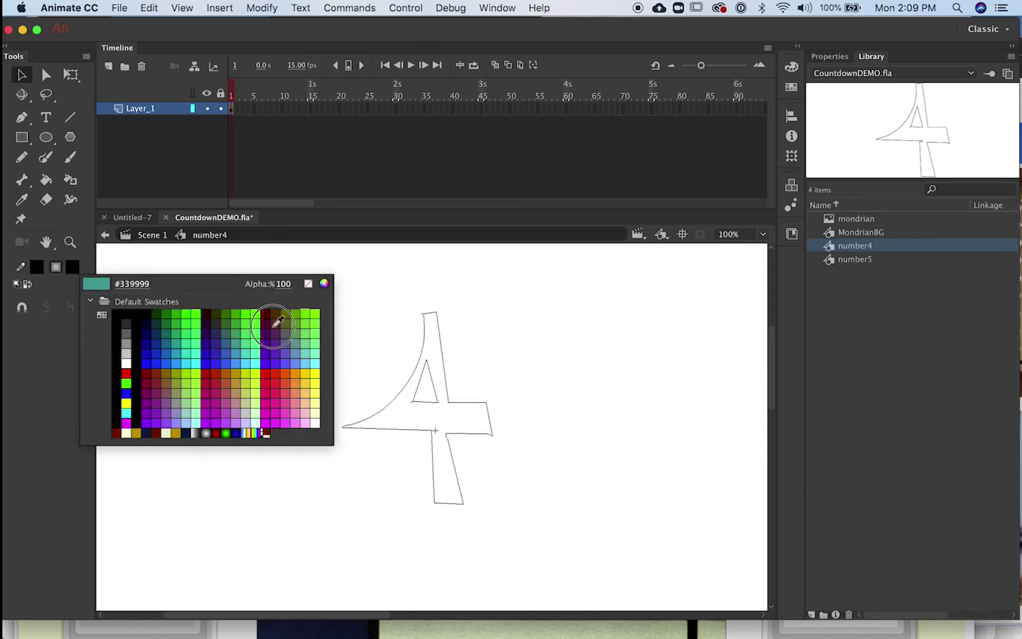
left_click(151, 309)
left_click(47, 180)
left_click(452, 429)
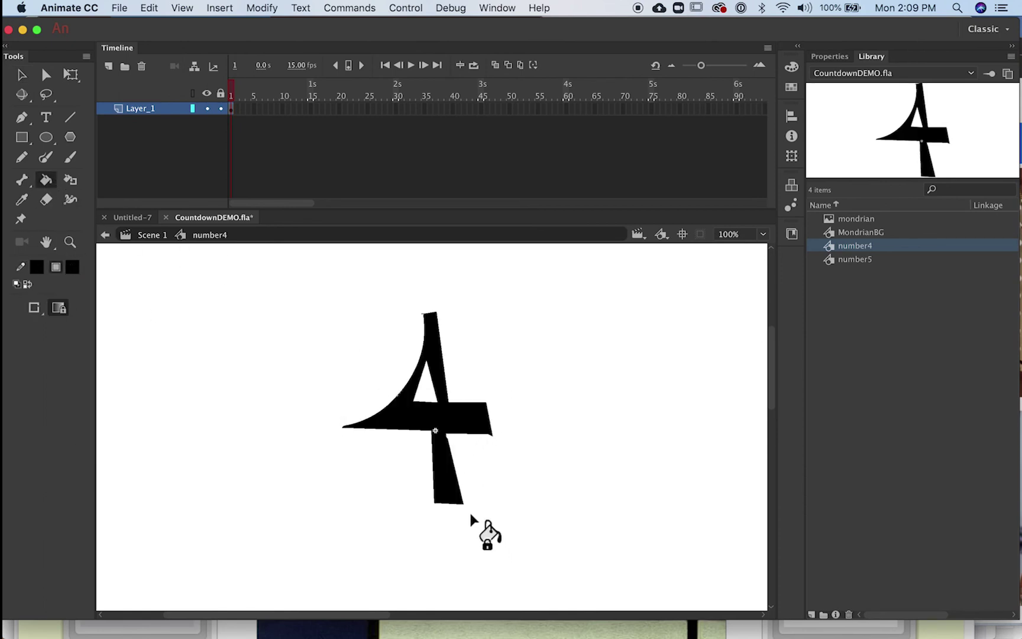
key("v")
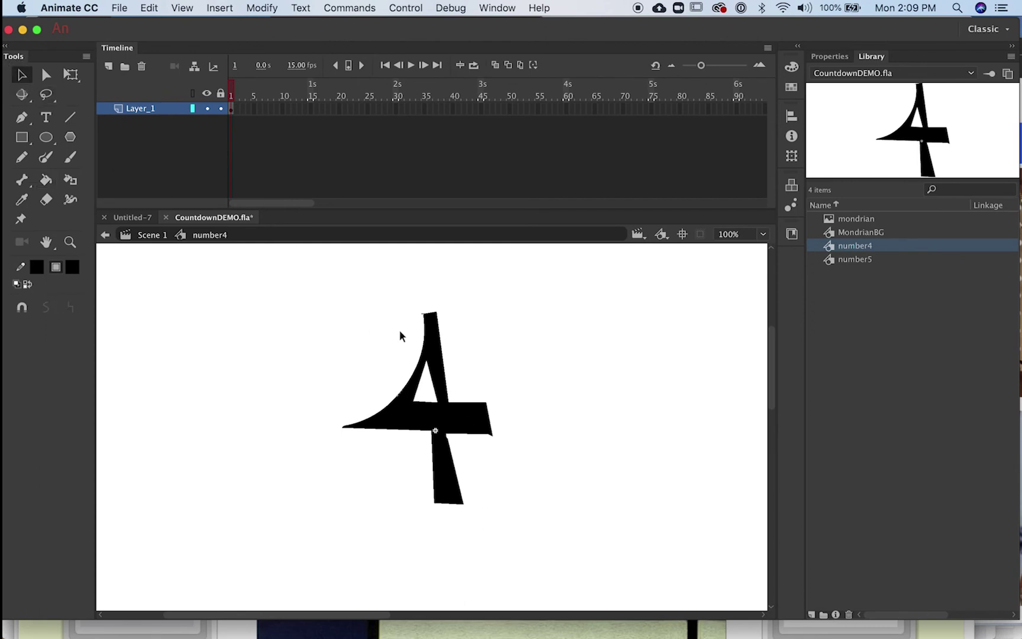
Return to Scene 1 and place number4 in the tall cream rectangle at frame 16 of the foreground layer
left_click(149, 235)
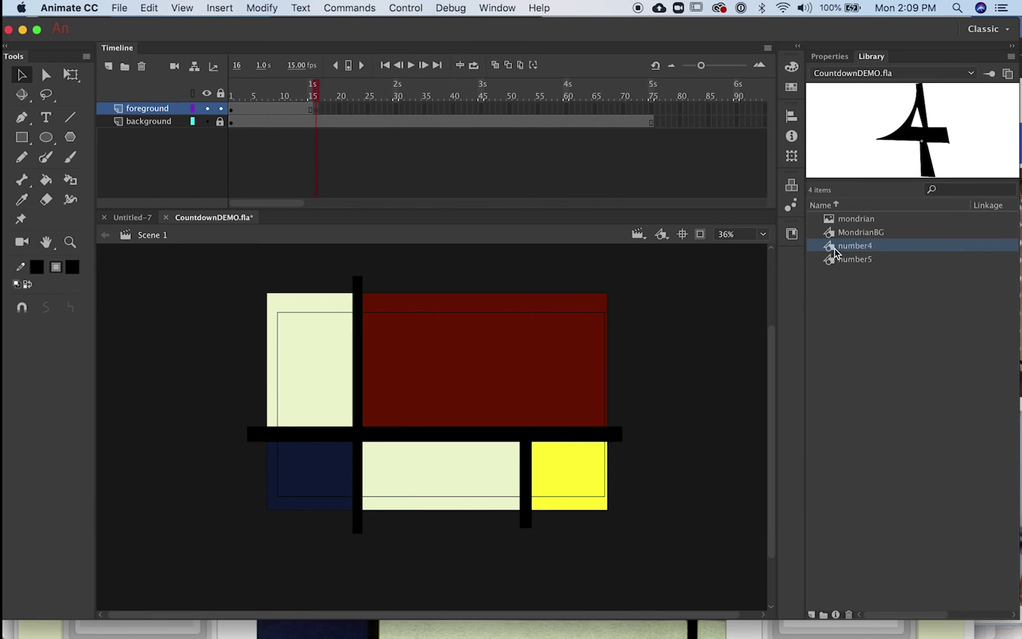
left_click_drag(834, 253, 310, 373)
mouse_move(308, 96)
left_mouse_down()
mouse_move(285, 95)
mouse_move(317, 94)
mouse_move(269, 95)
mouse_move(318, 96)
left_mouse_up()
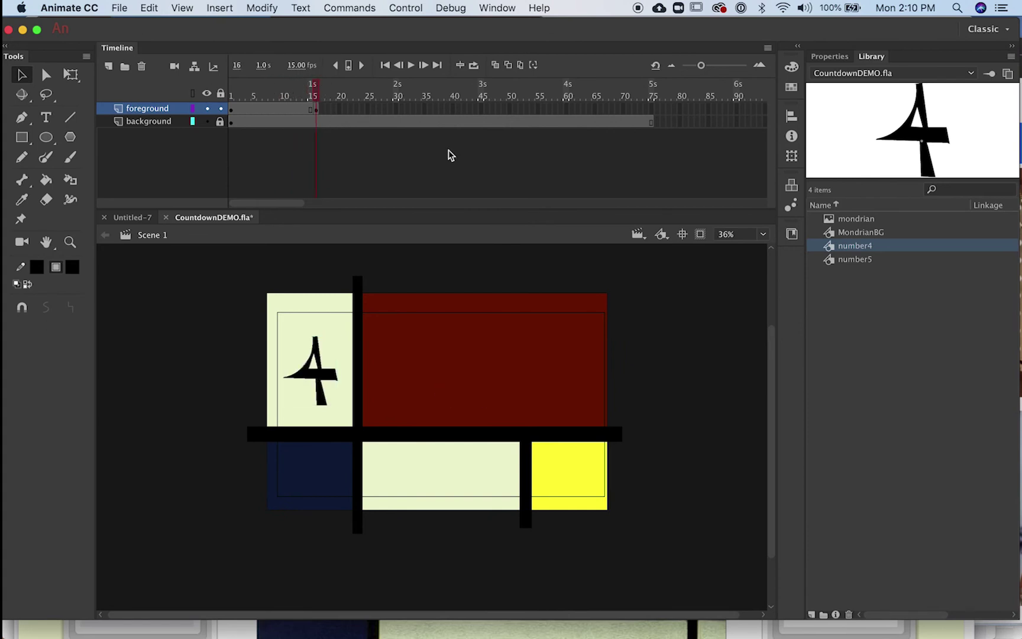
Extend the number4 span on the foreground layer to frame 30
left_click(396, 109)
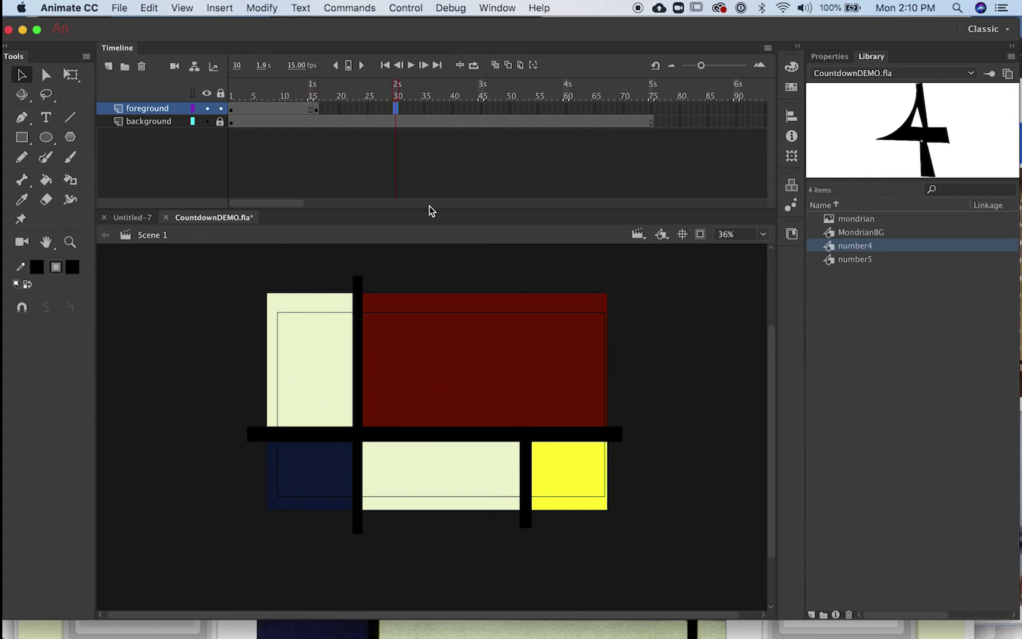
key("F5")
mouse_move(349, 93)
left_mouse_down()
mouse_move(310, 95)
mouse_move(351, 96)
left_mouse_up()
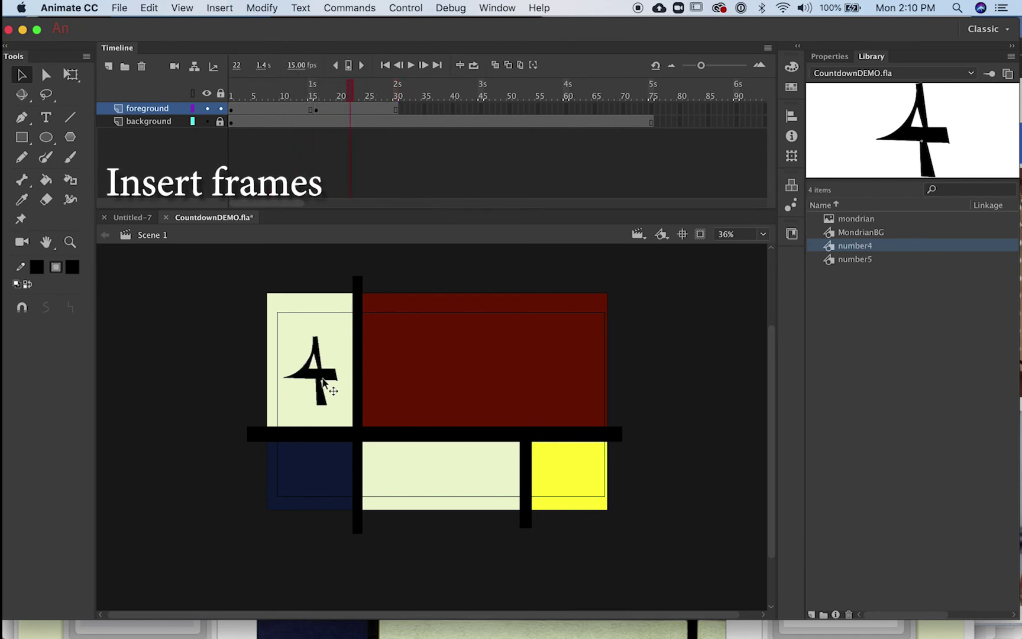
Try to pull the top corner of the placed number4 upward in place, undo it, and return to Scene 1
left_click(323, 379)
double_click(320, 360)
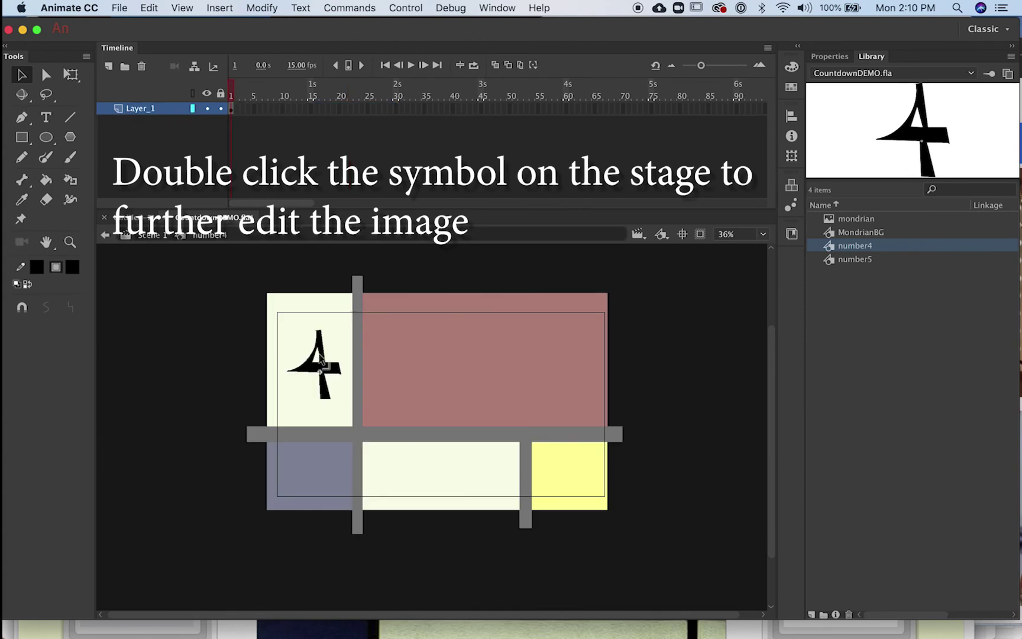
left_click(314, 379)
left_click(406, 381)
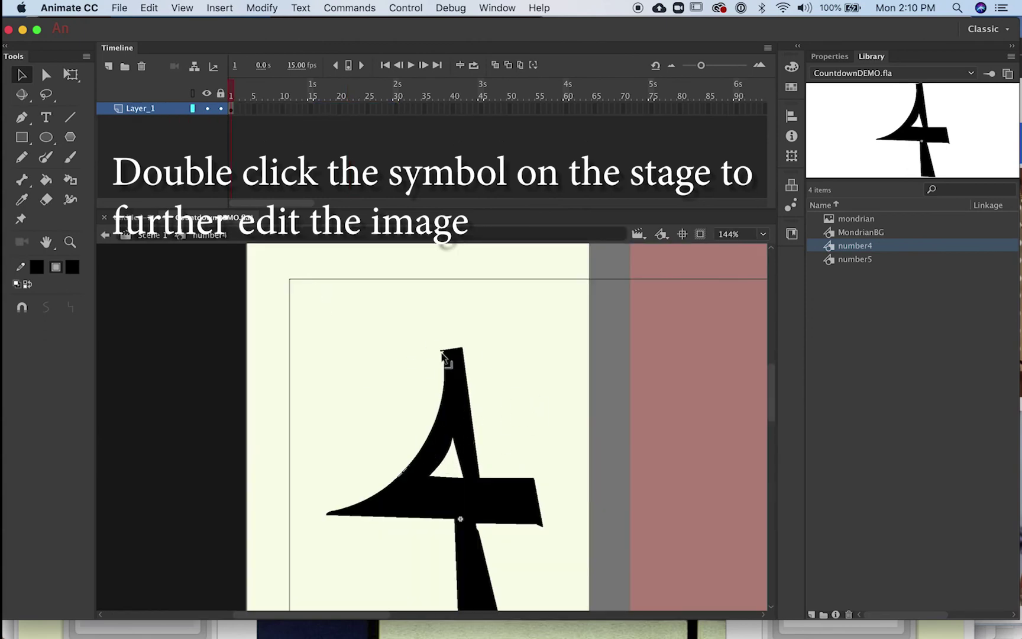
left_click_drag(442, 354, 439, 329)
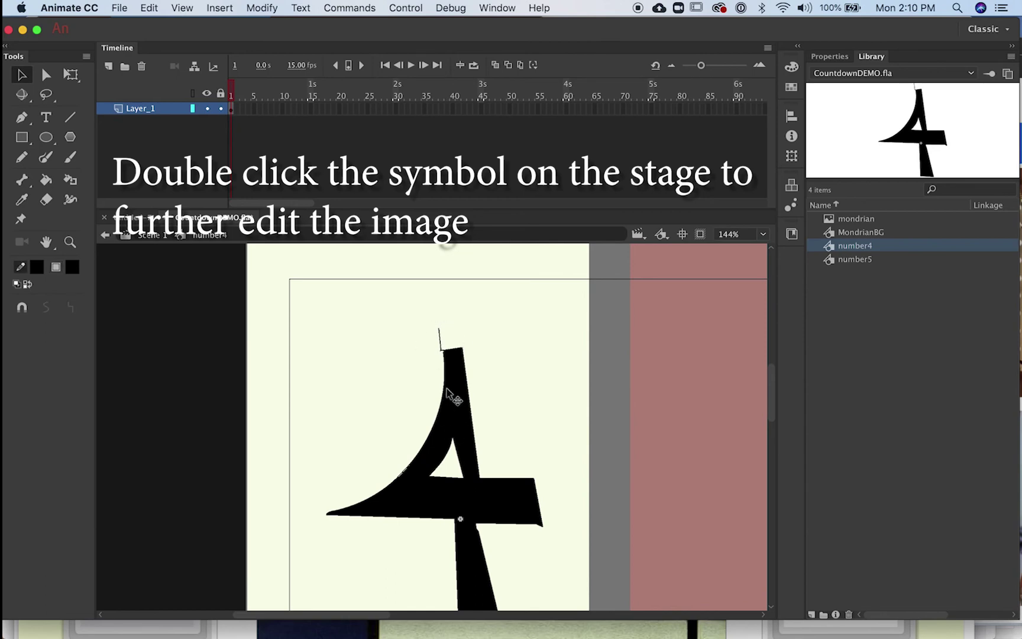
key("super+z")
double_click(145, 252)
key("super+minus")
key("super+minus")
left_click_drag(464, 463, 424, 384)
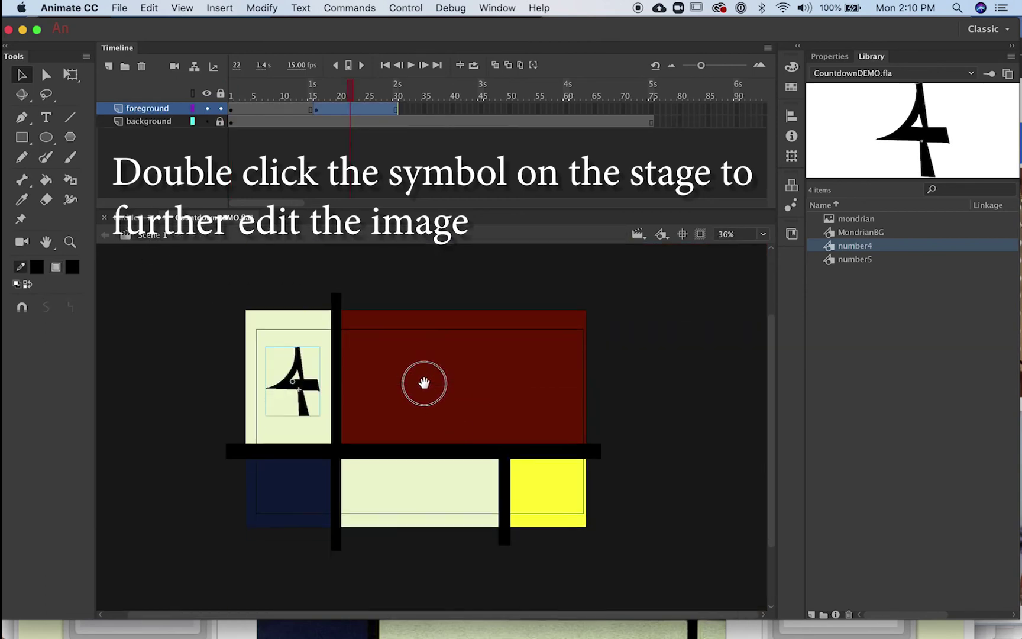
Play back the countdown to check it, and insert a blank keyframe at frame 31 of the foreground layer
left_click_drag(292, 93, 284, 98)
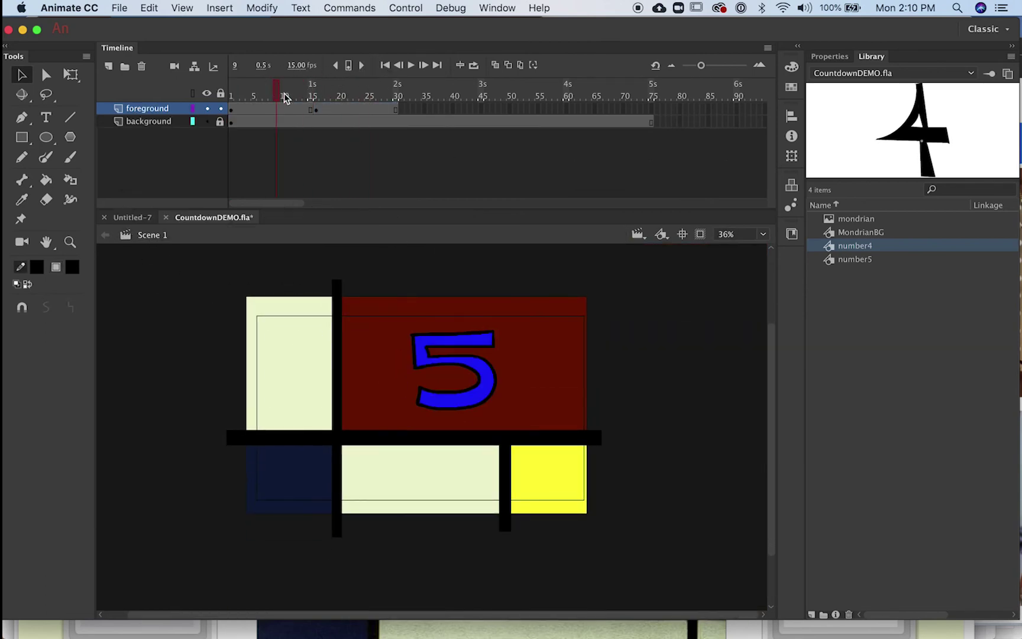
key("Return")
key("Return")
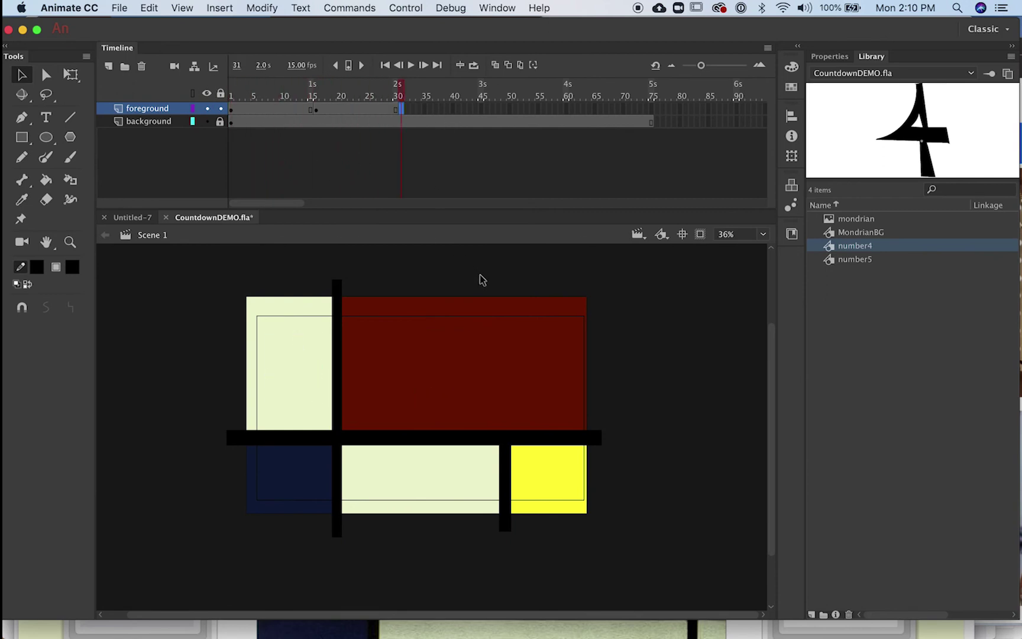
left_click(226, 9)
mouse_move(253, 96)
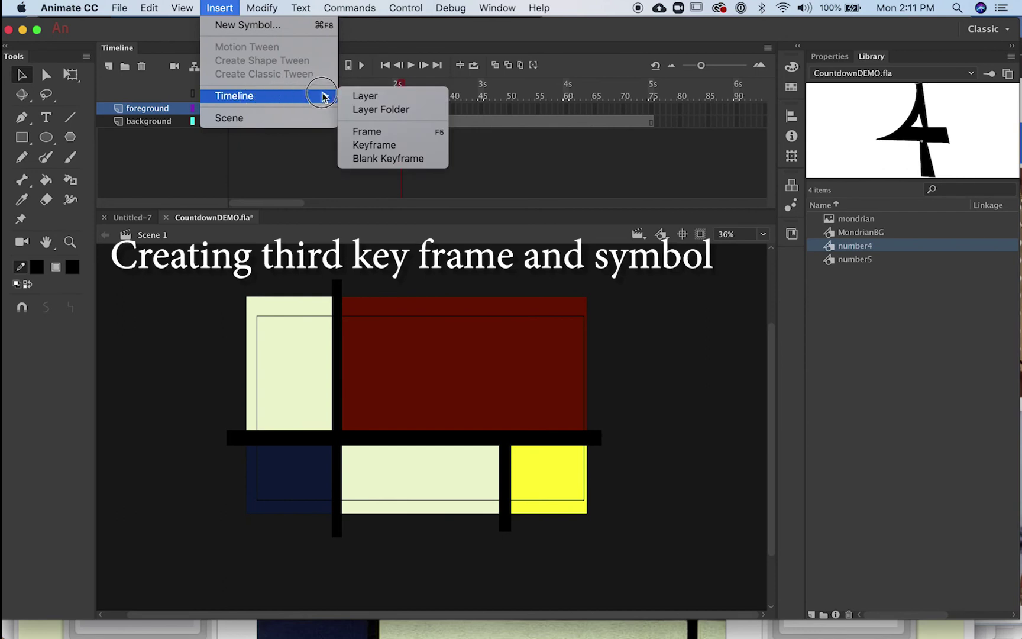
left_click(370, 157)
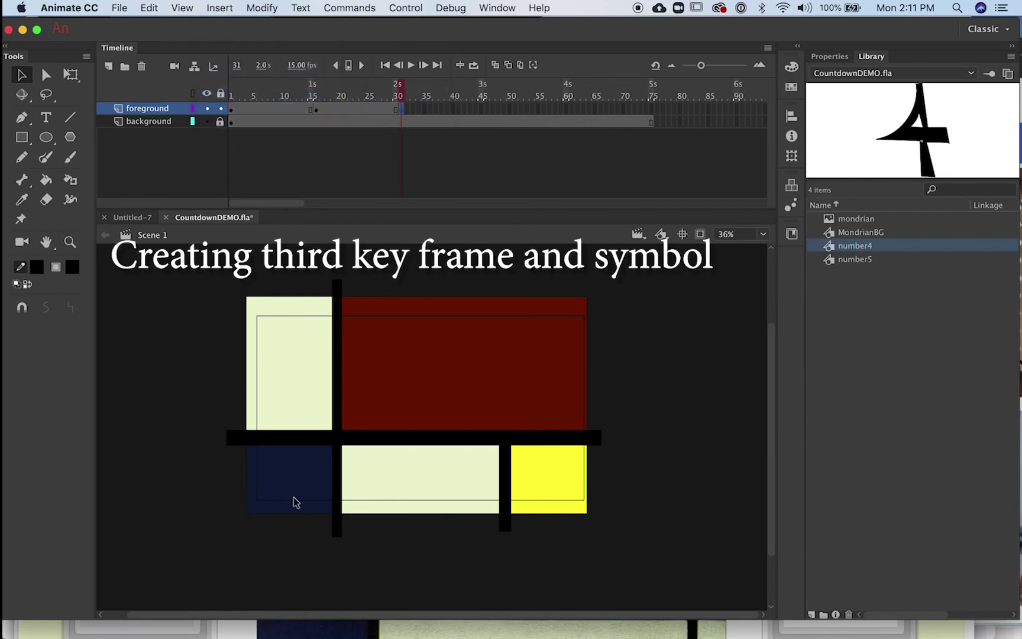
Create a new graphic symbol named number3 in the library root
left_click(219, 8)
left_click(225, 25)
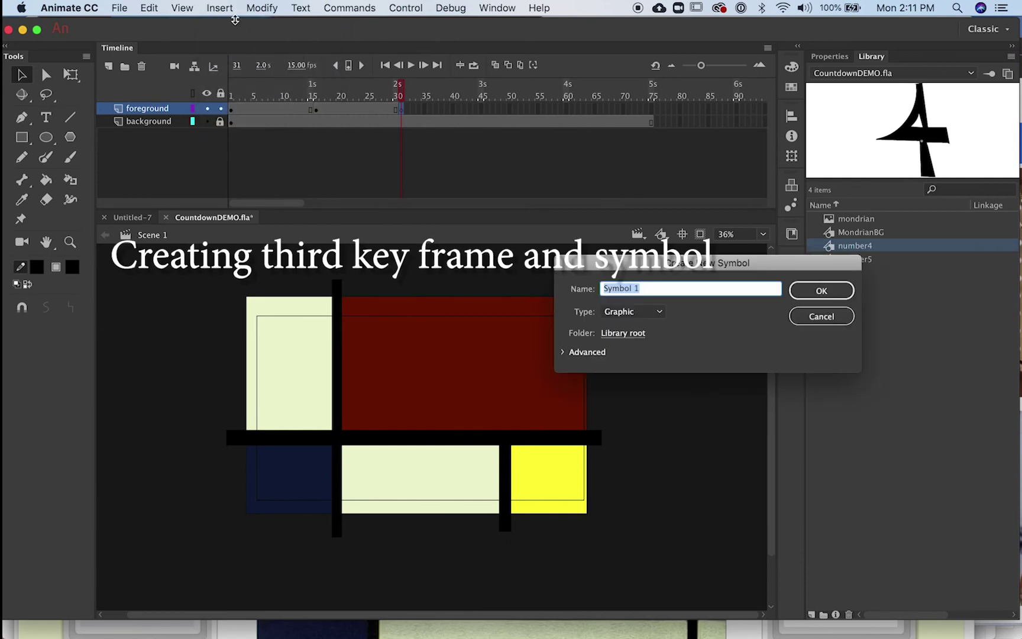
type("number3")
key("Return")
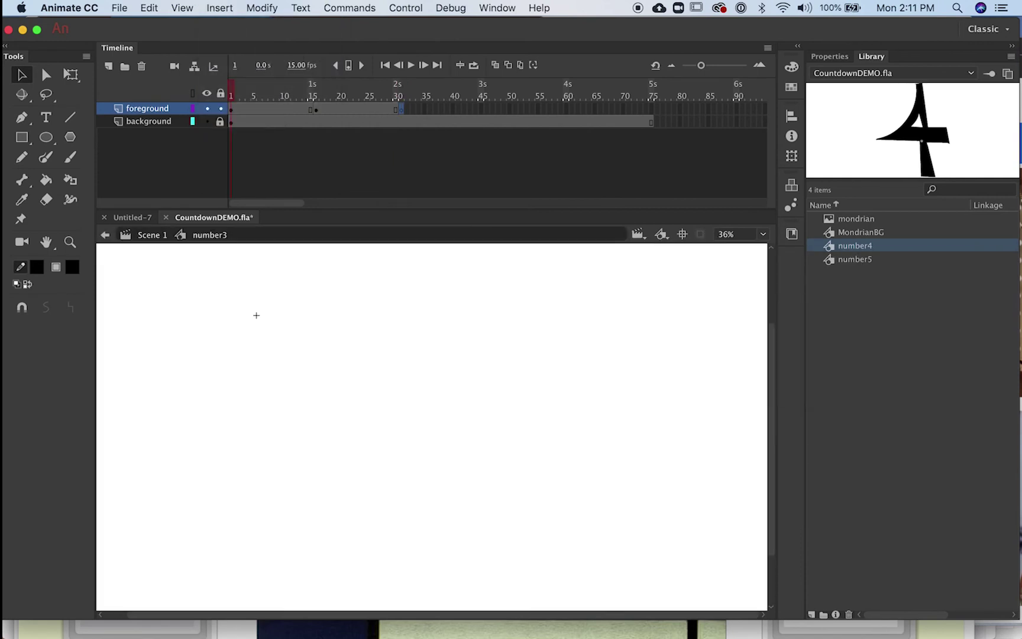
Set the fill to pale yellow and paint a 3 with short end strokes inside number3 using the Brush
left_click(73, 266)
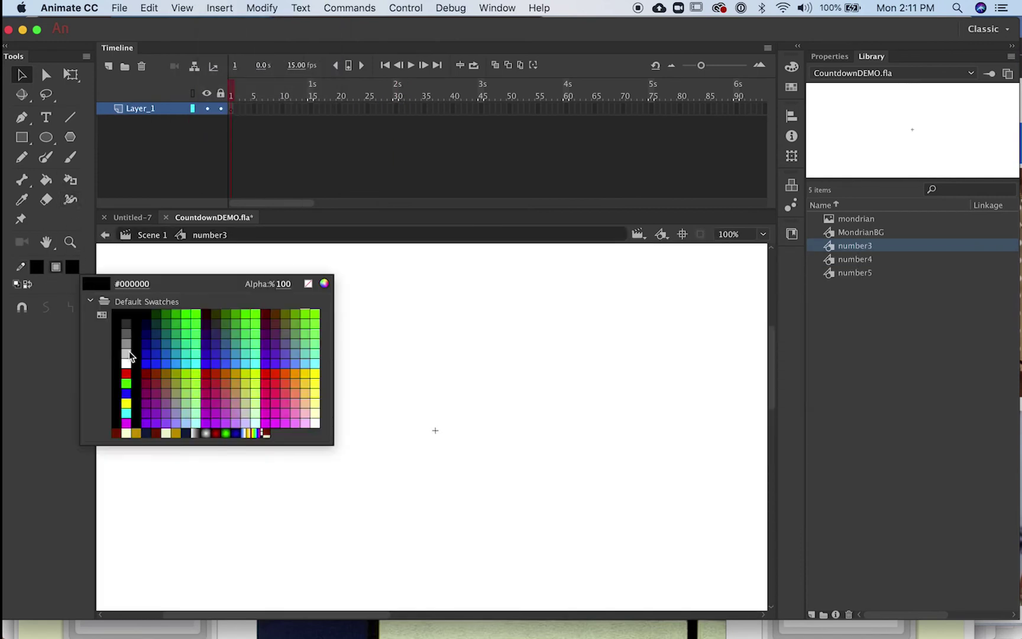
left_click(319, 409)
left_click(69, 157)
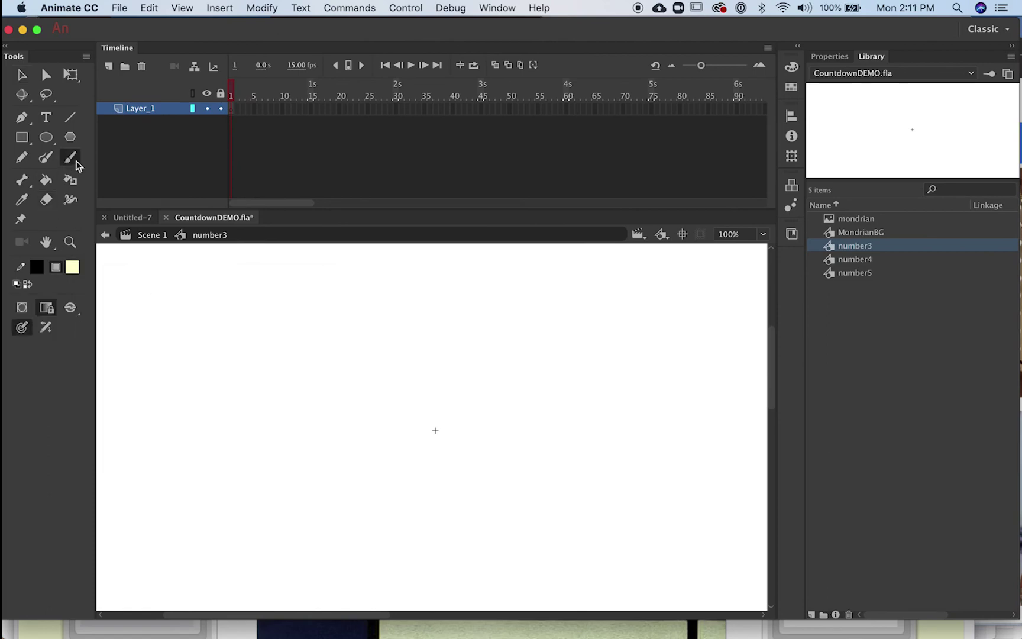
mouse_move(361, 371)
left_mouse_down()
mouse_move(468, 309)
mouse_move(519, 354)
left_mouse_up()
left_click_drag(391, 523, 403, 500)
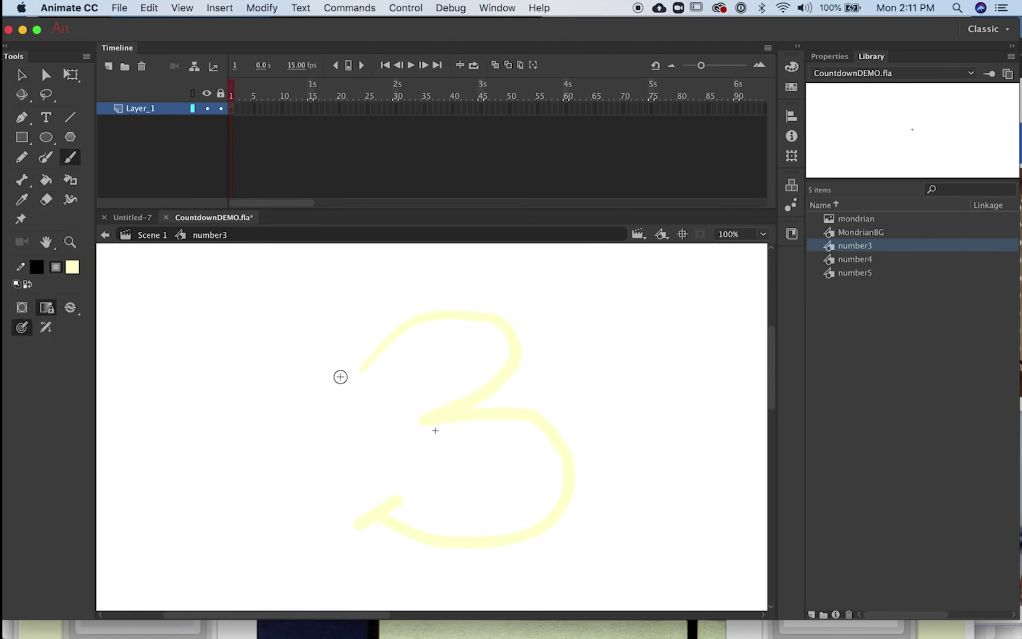
mouse_move(340, 377)
left_mouse_down()
mouse_move(373, 386)
mouse_move(429, 432)
left_mouse_up()
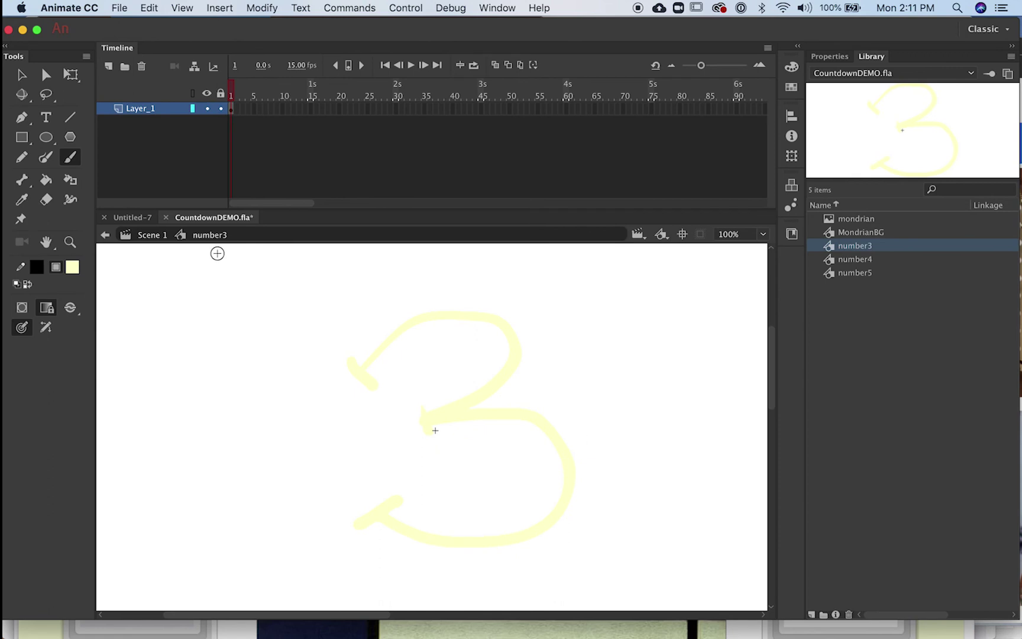
Return to Scene 1, place number3 over the dark blue rectangle, and scale it down to fit inside
left_click(148, 235)
left_click_drag(834, 247, 299, 471)
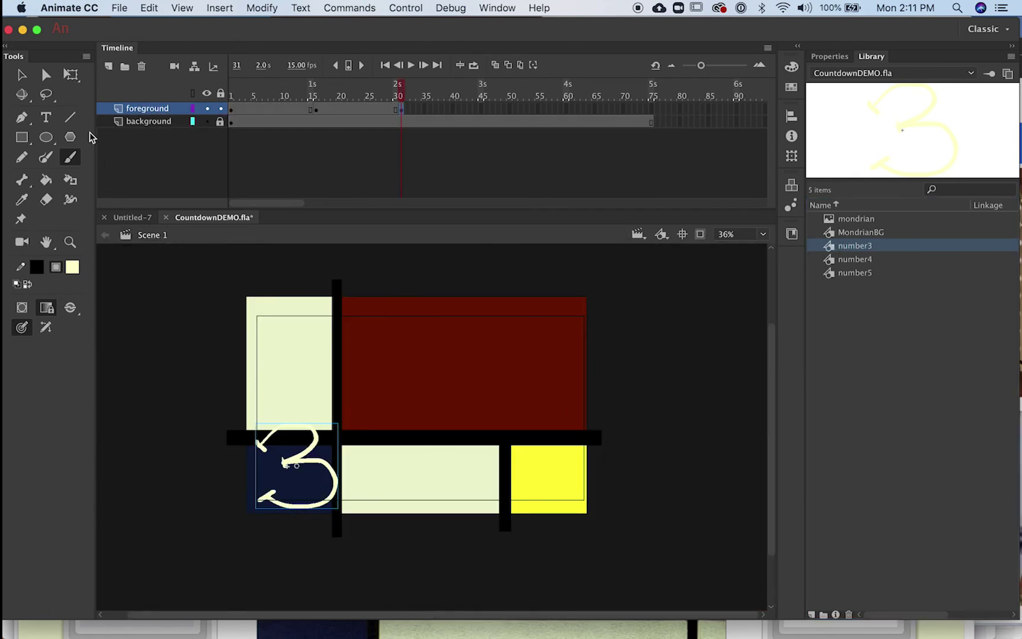
left_click(70, 74)
left_click_drag(339, 424, 317, 460)
Clip the view to the stage area and reposition the 3 within the dark blue rectangle
left_click(176, 8)
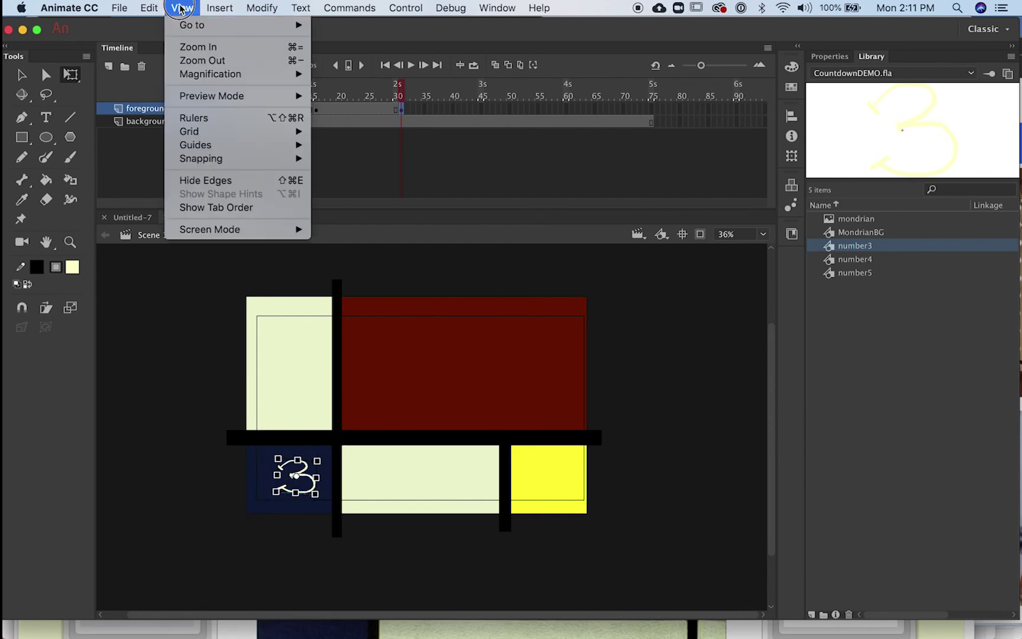
mouse_move(213, 71)
left_click(349, 85)
left_click_drag(304, 476, 317, 489)
left_click(632, 340)
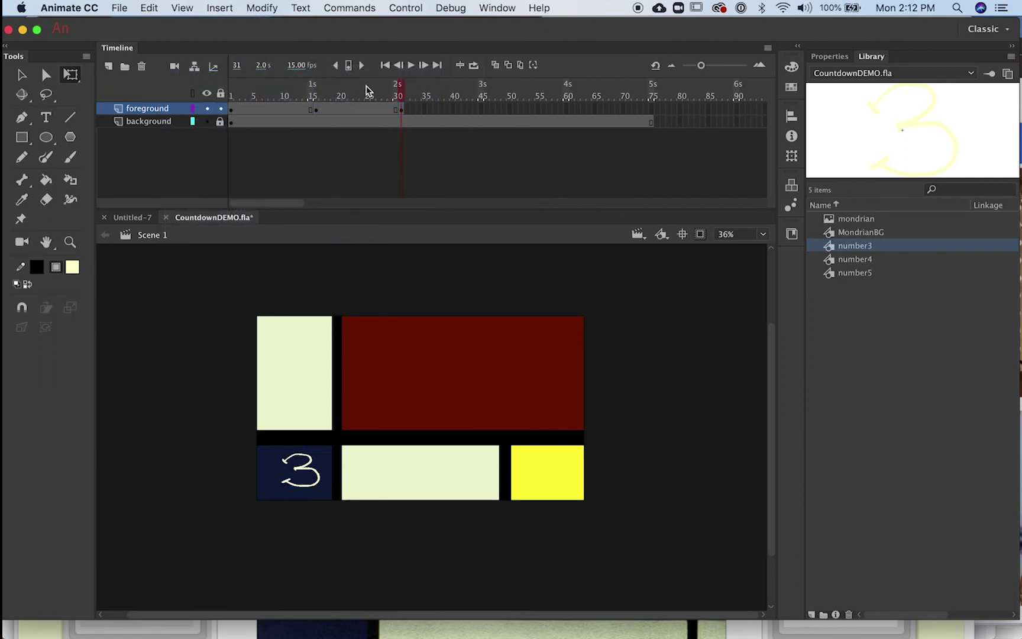
Insert frames to extend the number3 span on the foreground layer to frame 45
left_click_drag(370, 89, 404, 84)
left_click(482, 109)
left_click(220, 7)
mouse_move(264, 98)
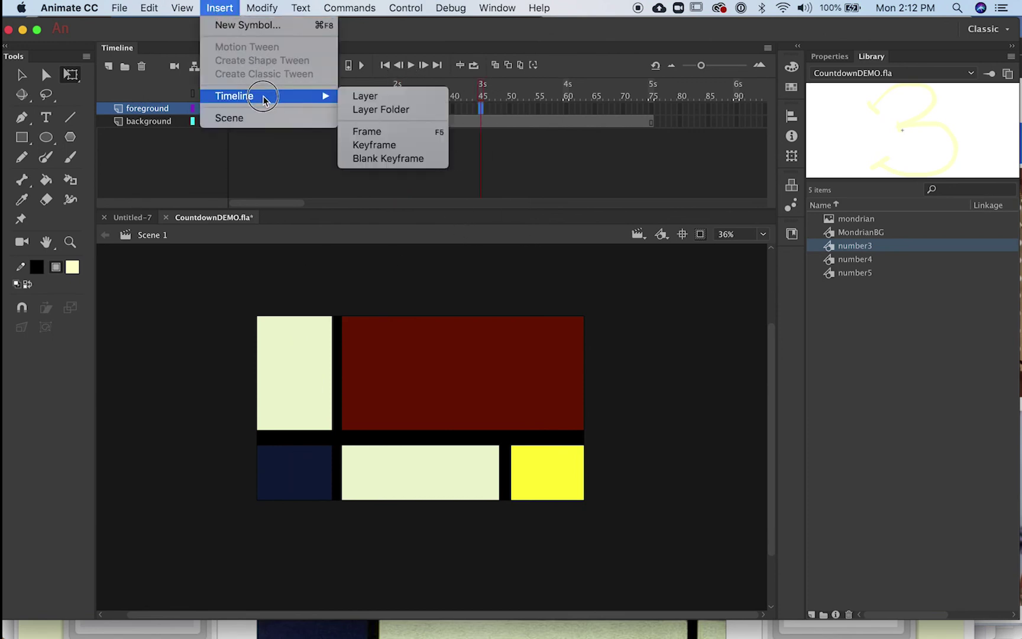
left_click(377, 132)
Scrub through the number3 span and insert a blank keyframe at frame 46 of the foreground layer
left_click_drag(451, 83, 483, 90)
left_click(487, 110)
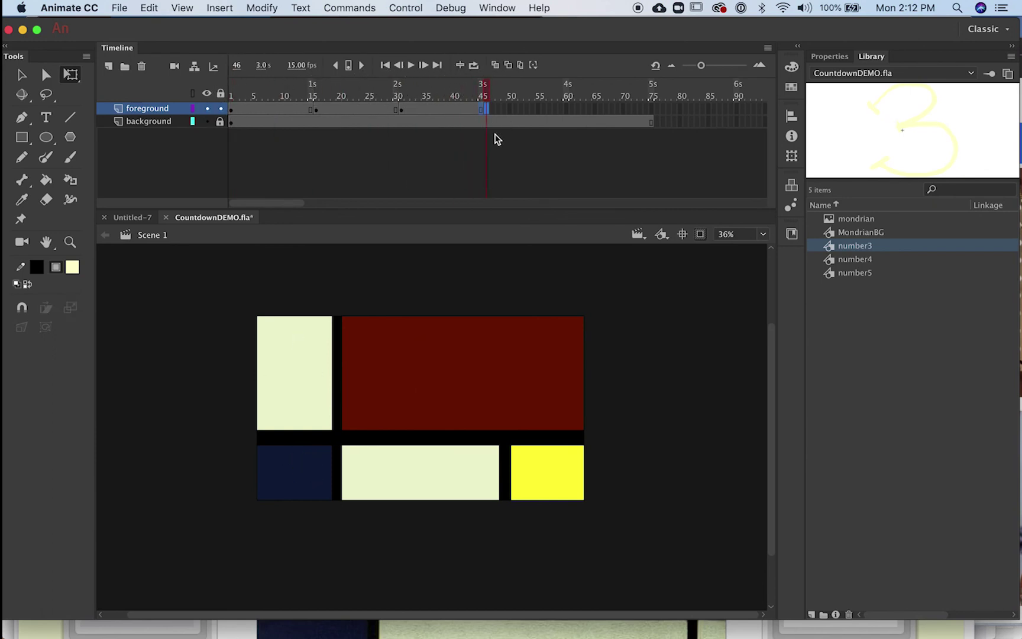
left_click(220, 8)
mouse_move(255, 96)
left_click(376, 132)
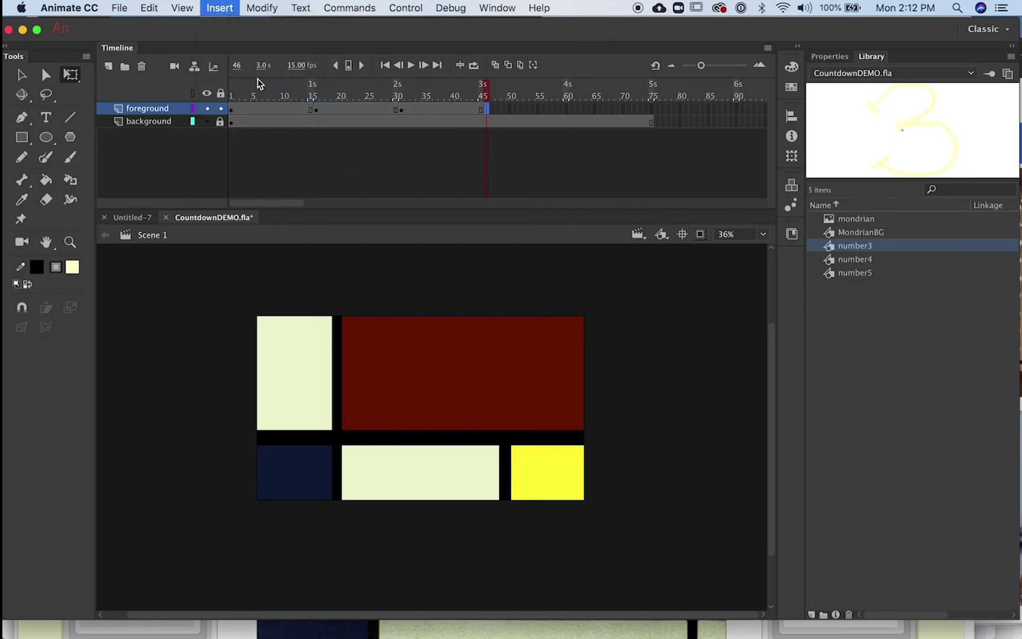
Create a new graphic symbol named number2 in the library root
left_click(221, 8)
left_click(234, 23)
type("number2")
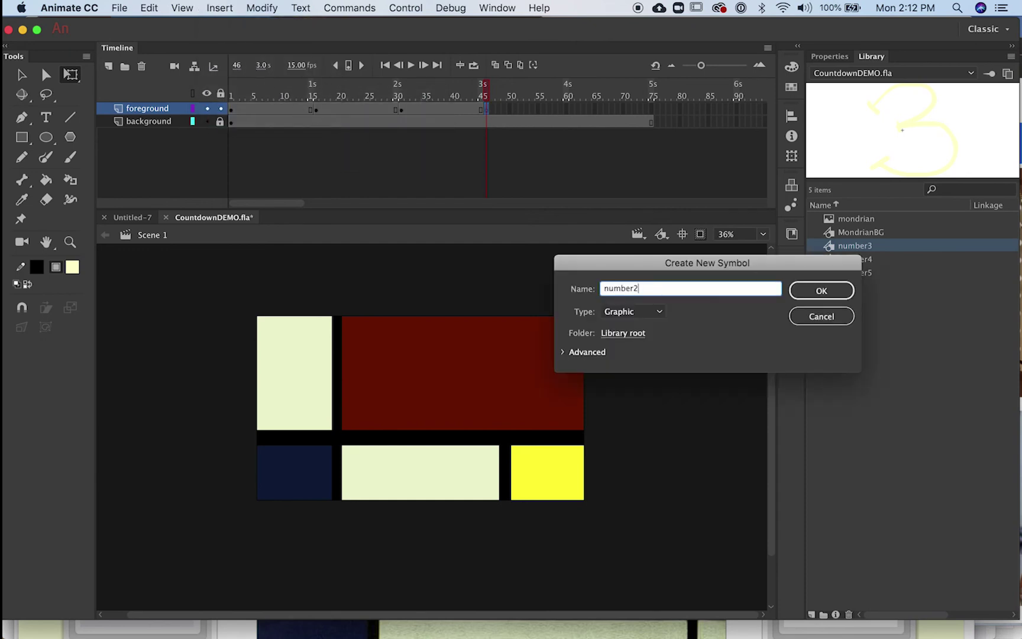
key("Return")
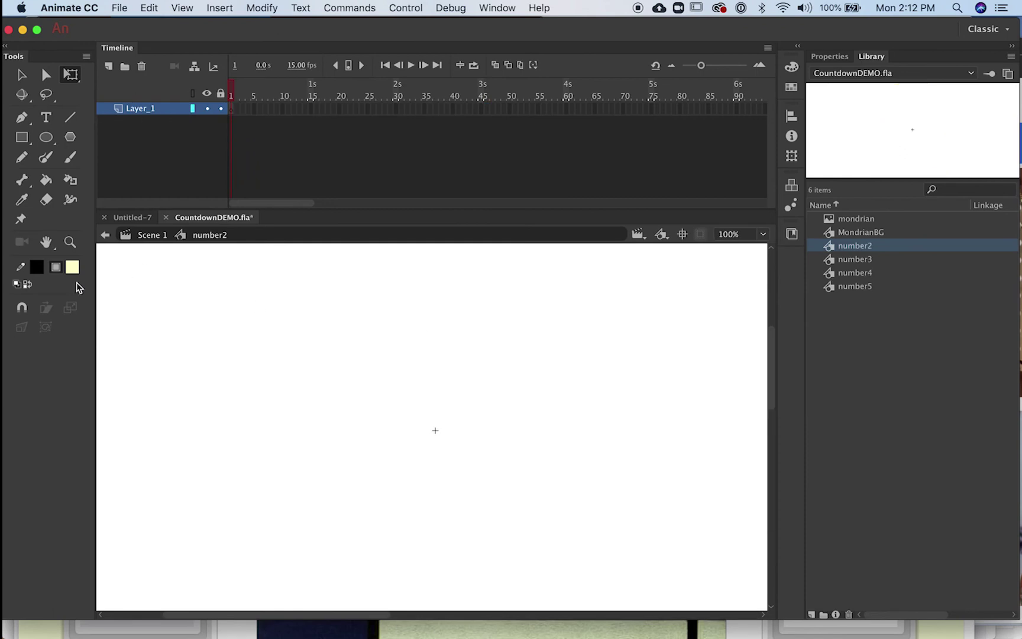
Set the fill to black and paint the closed outline of a 2 inside number2 with a size 4 brush
left_click(72, 267)
left_click(119, 319)
left_click(69, 156)
mouse_move(388, 395)
left_mouse_down()
mouse_move(486, 378)
mouse_move(406, 475)
mouse_move(340, 479)
mouse_move(399, 411)
mouse_move(390, 397)
left_mouse_up()
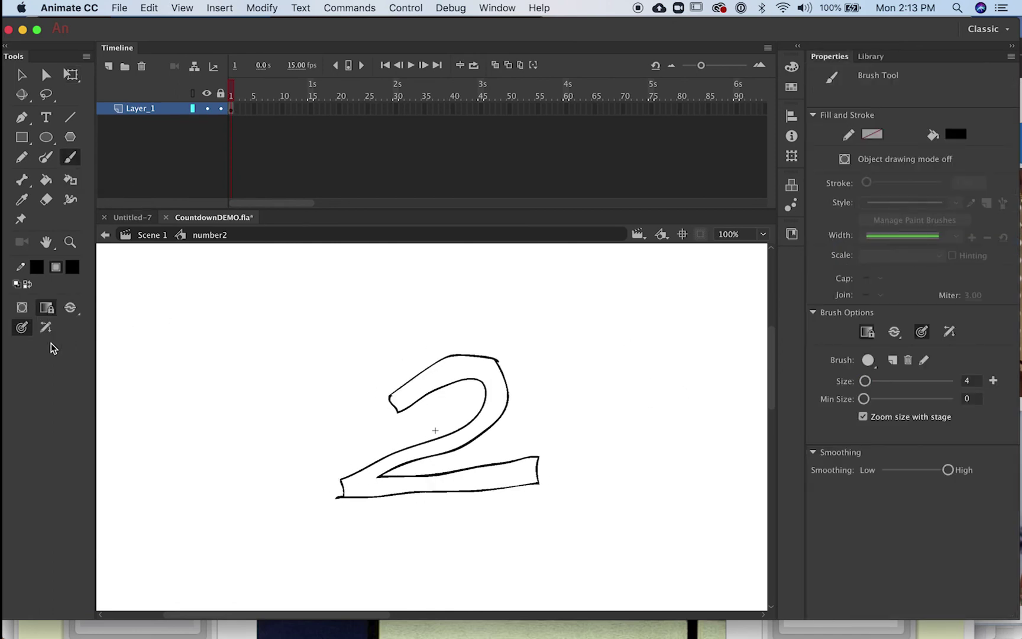
Fill the outlined 2 in number2 with dark red and return to Scene 1
left_click(73, 270)
left_click(231, 289)
left_click(46, 179)
left_click(496, 407)
left_click(151, 235)
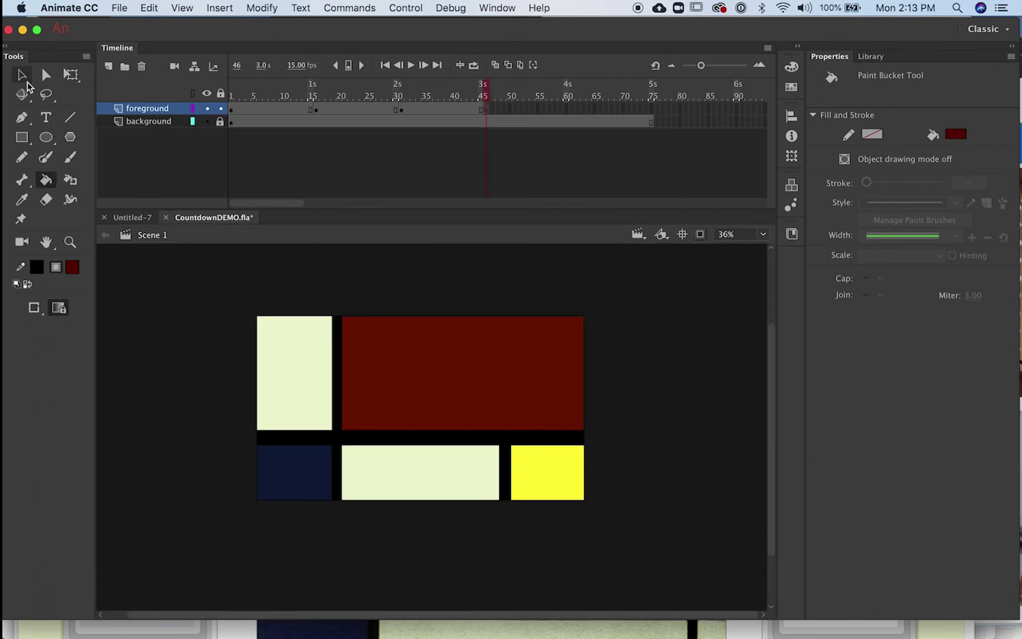
Place number2 on the foreground layer at frame 46 and scale it down to fit the lower cream rectangle
key("v")
left_click(872, 56)
left_click(824, 251)
left_click_drag(825, 255, 454, 492)
key("q")
left_click_drag(388, 501, 399, 491)
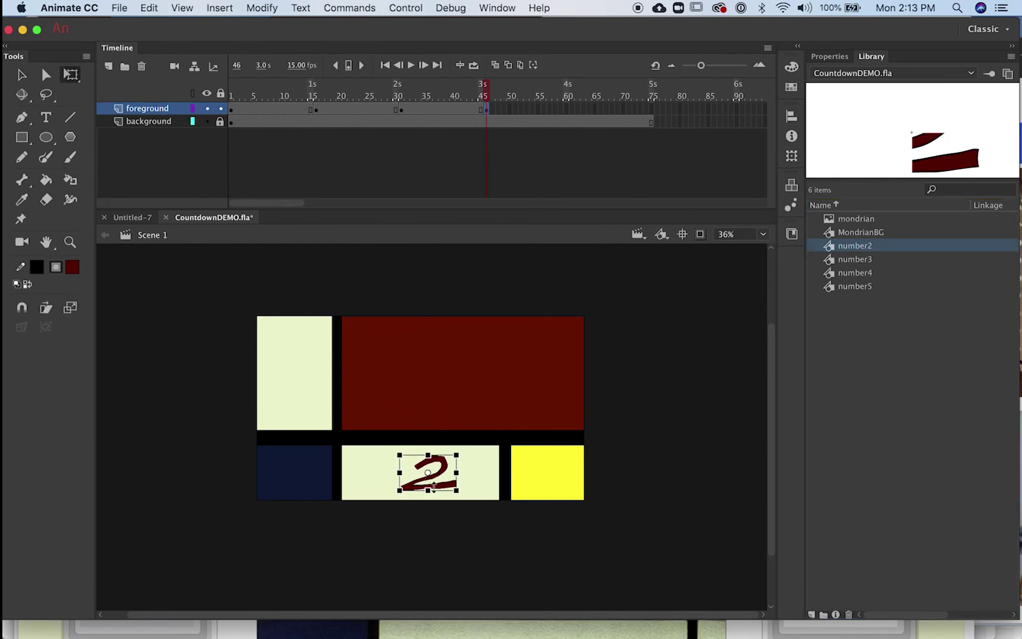
left_click(676, 409)
Extend the number2 span to frame 60 and leave an empty keyframe at frame 61 of the foreground layer
left_click_drag(448, 87, 484, 85)
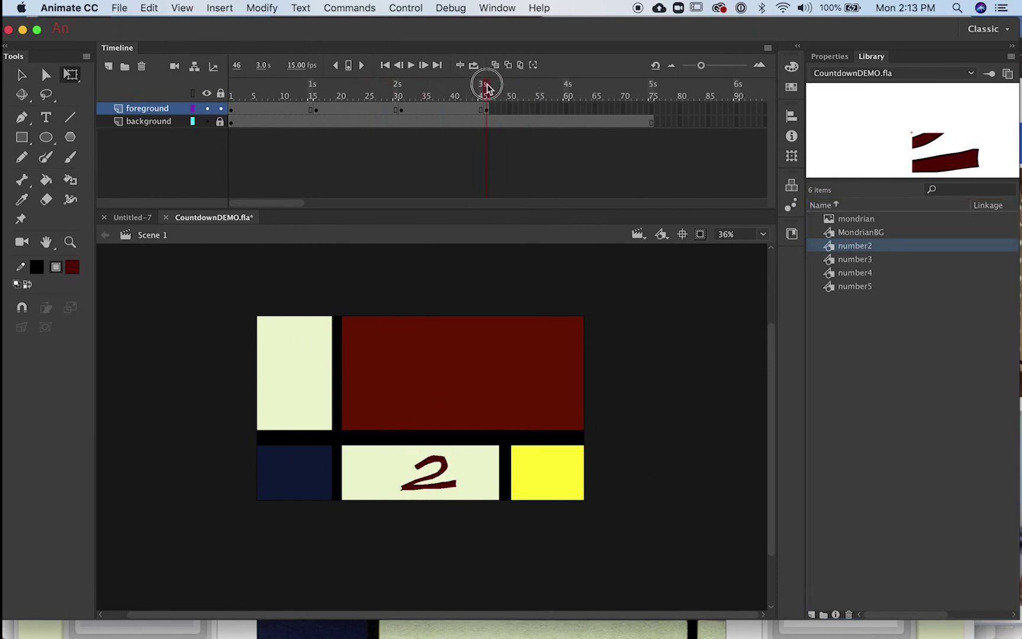
left_click(568, 113)
key("F6")
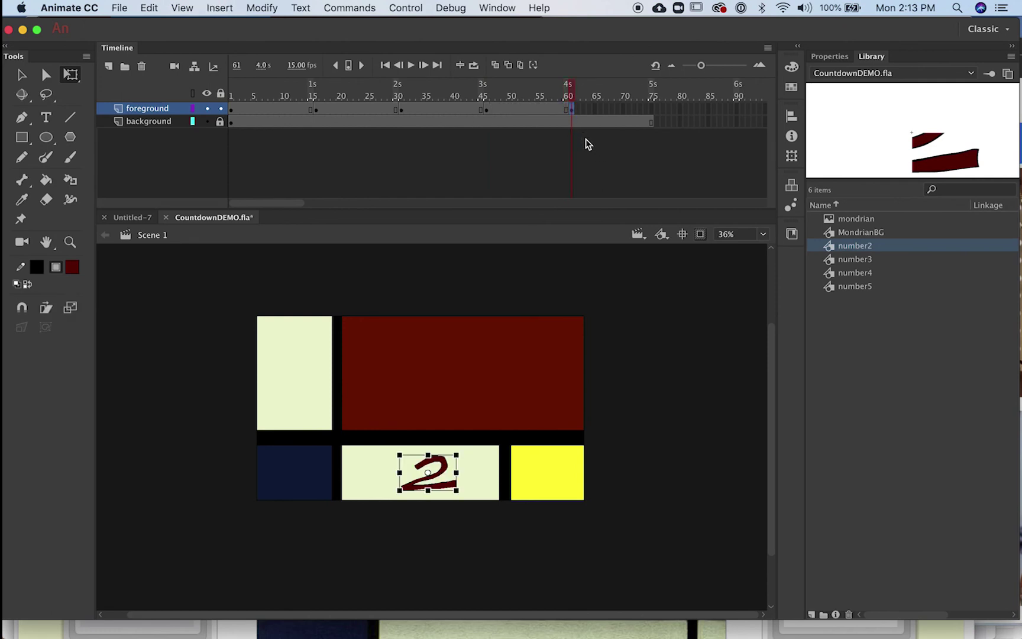
left_click(572, 109)
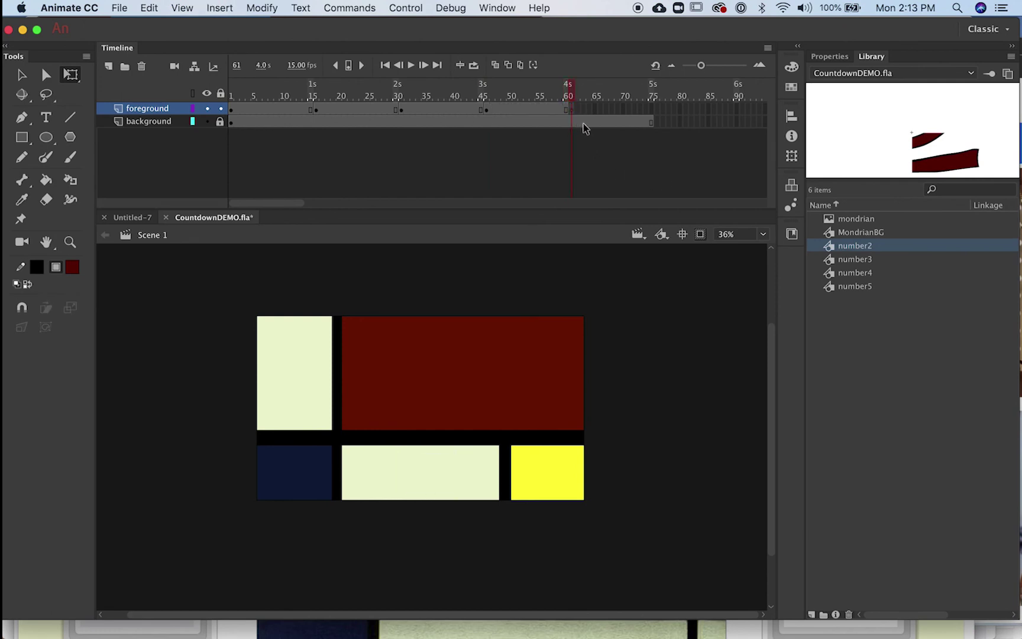
Create a new graphic symbol named number1 in the library root
left_click(220, 8)
left_click(228, 28)
type("nu")
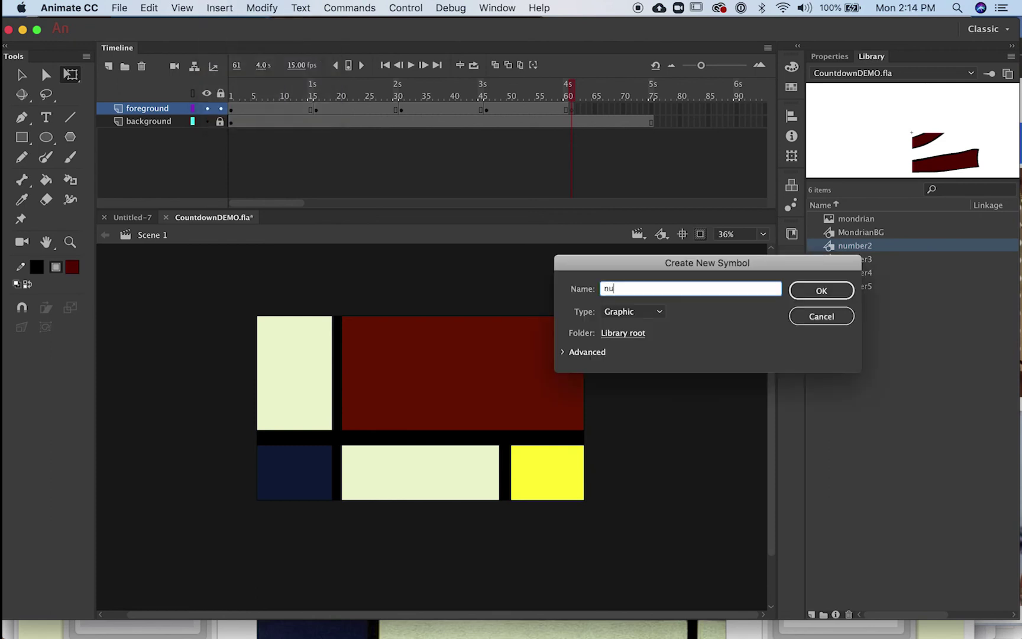
type("mber1")
key("Return")
Set the fill to black, paint a 1 with a base stroke inside number1, and return to Scene 1
left_click(72, 267)
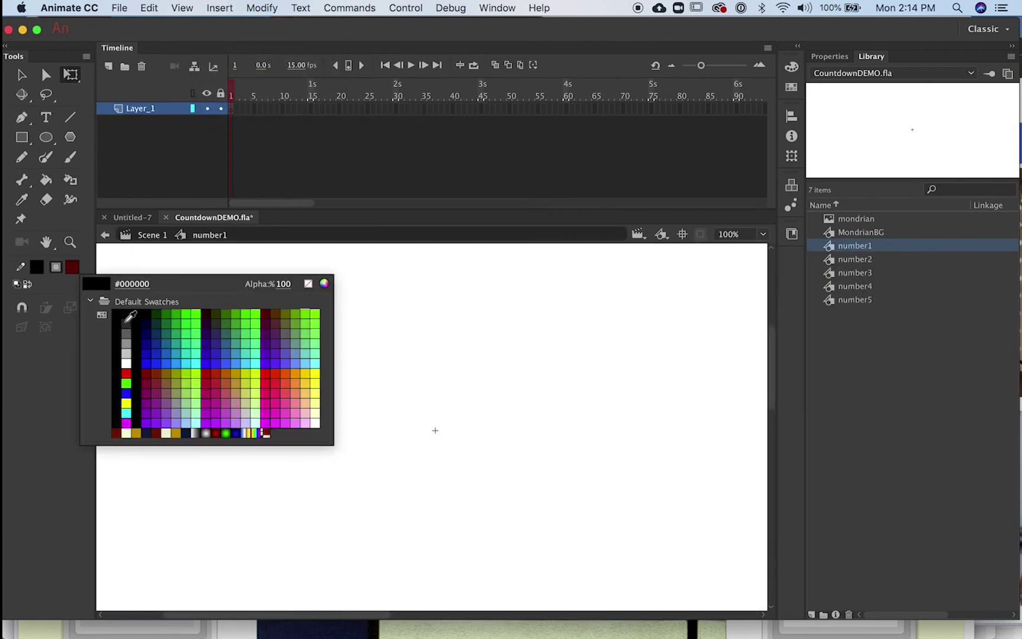
left_click(131, 317)
key("b")
mouse_move(397, 368)
left_mouse_down()
mouse_move(431, 334)
mouse_move(436, 455)
left_mouse_up()
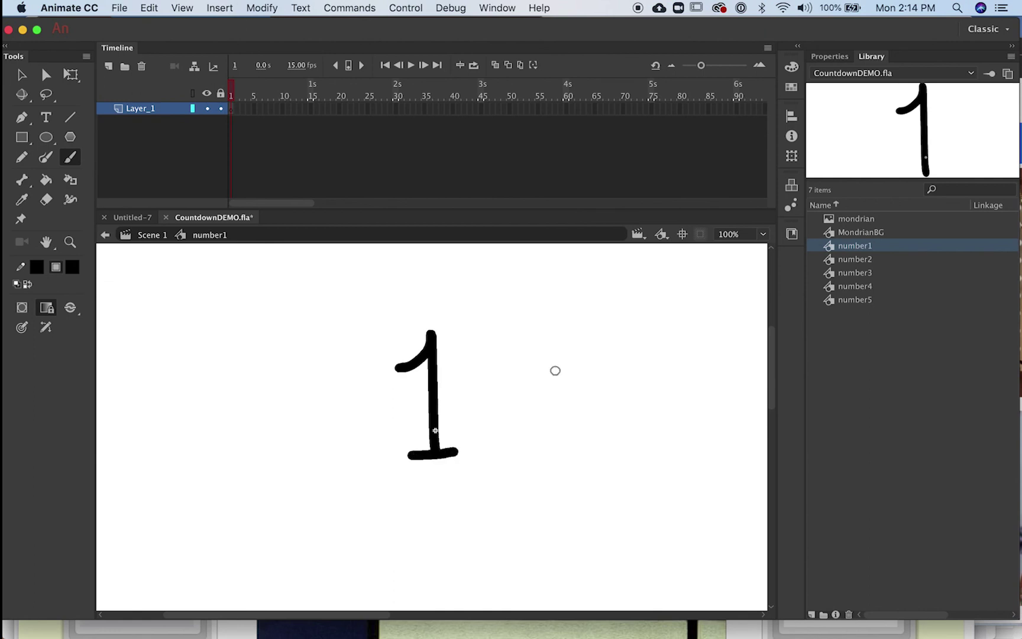
left_click(151, 236)
Place number1 in the yellow rectangle at frame 61, scaled to fit, and extend its foreground span to frame 75
left_click_drag(830, 248, 560, 436)
key("q")
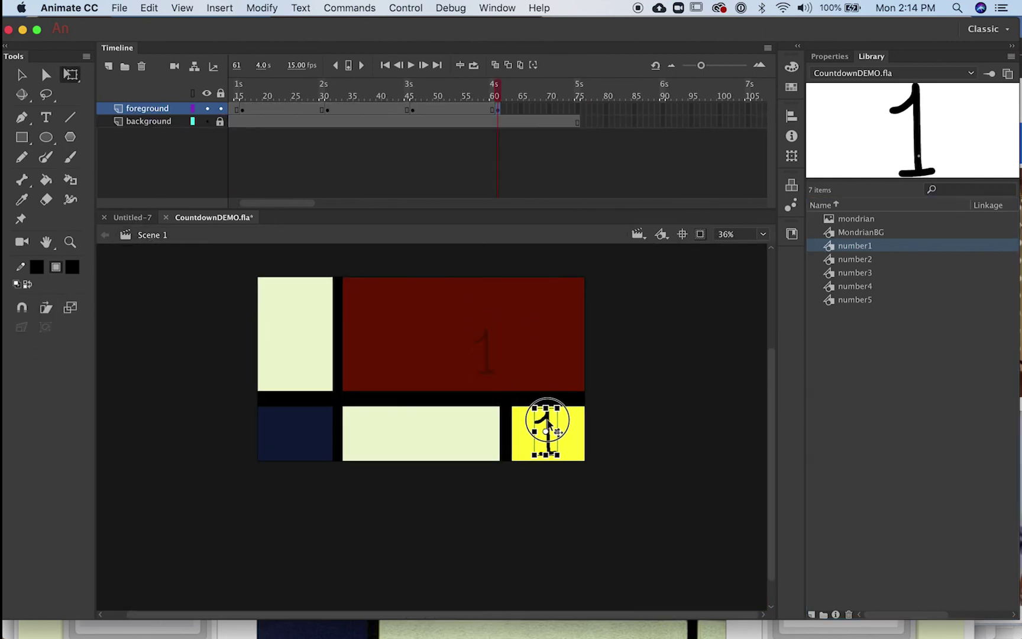
left_click(627, 515)
left_click(576, 110)
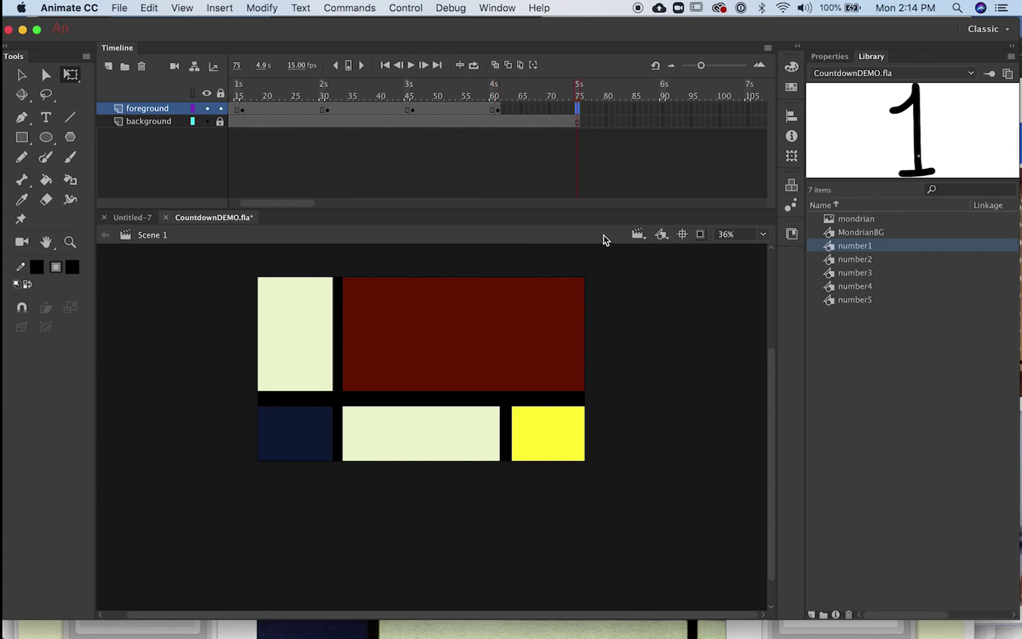
key("F5")
Play back the countdown to check the number changes, and return the playhead to frame 1
left_click_drag(474, 95, 372, 94)
key("Return")
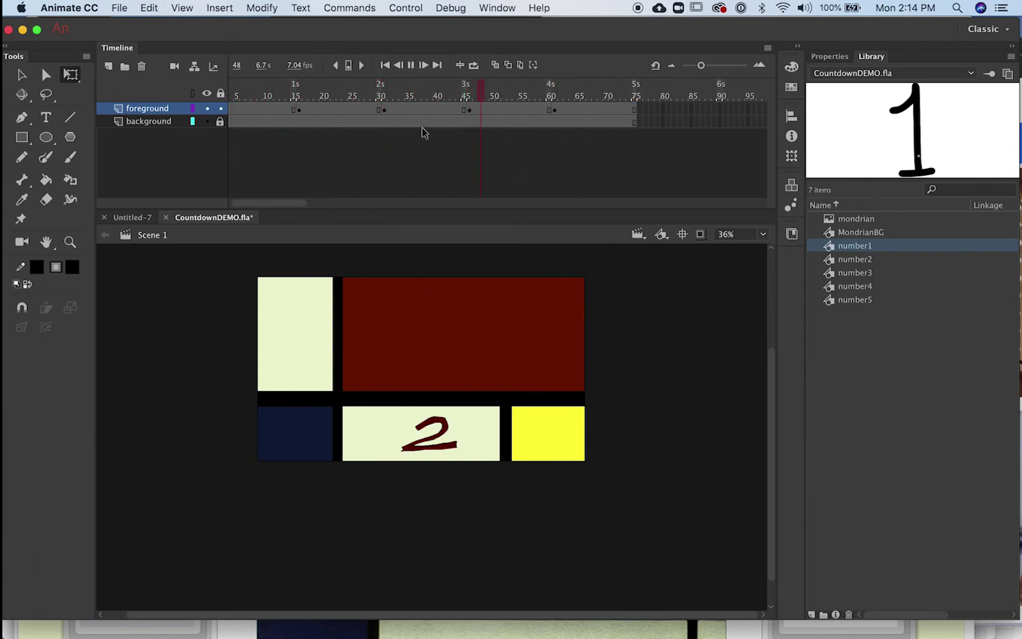
key("Return")
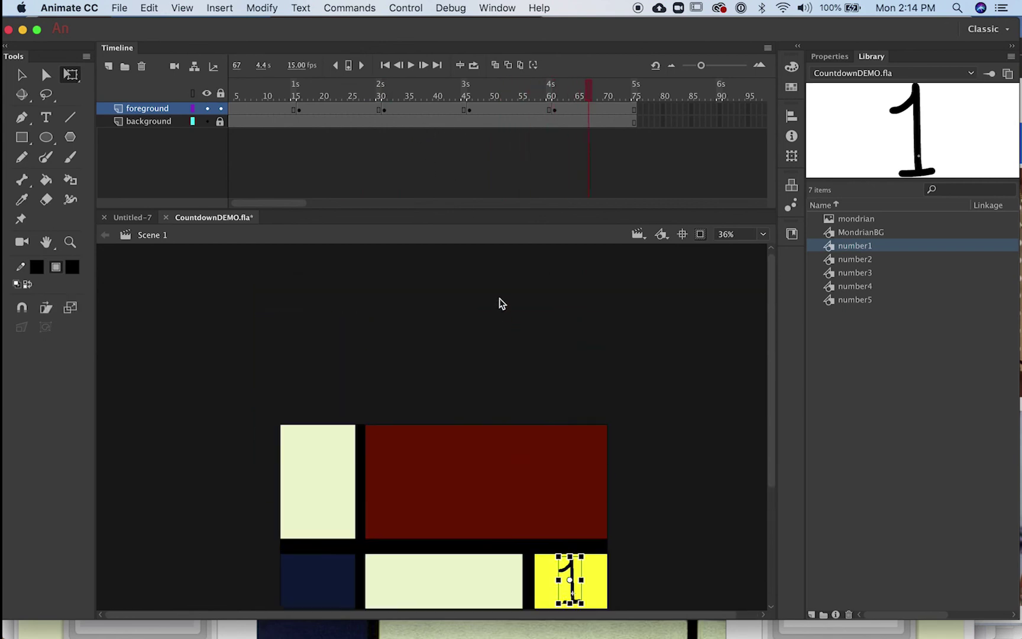
left_click_drag(421, 95, 199, 78)
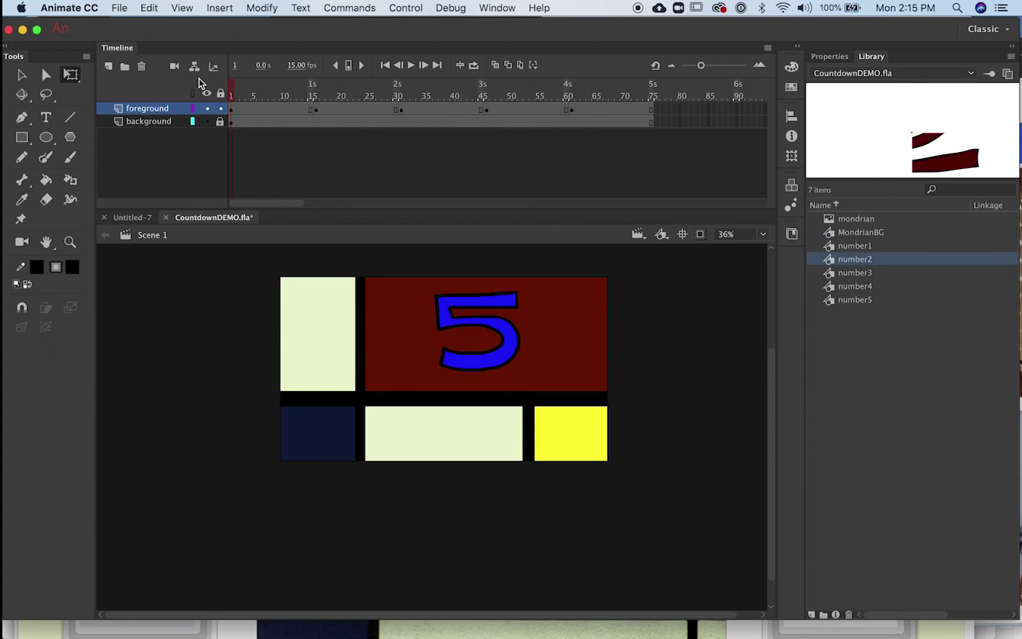
Export the animation as a 1280 by 720 video with Media Encoder conversion, replacing the existing CountdownDEMO.mov
left_click(118, 8)
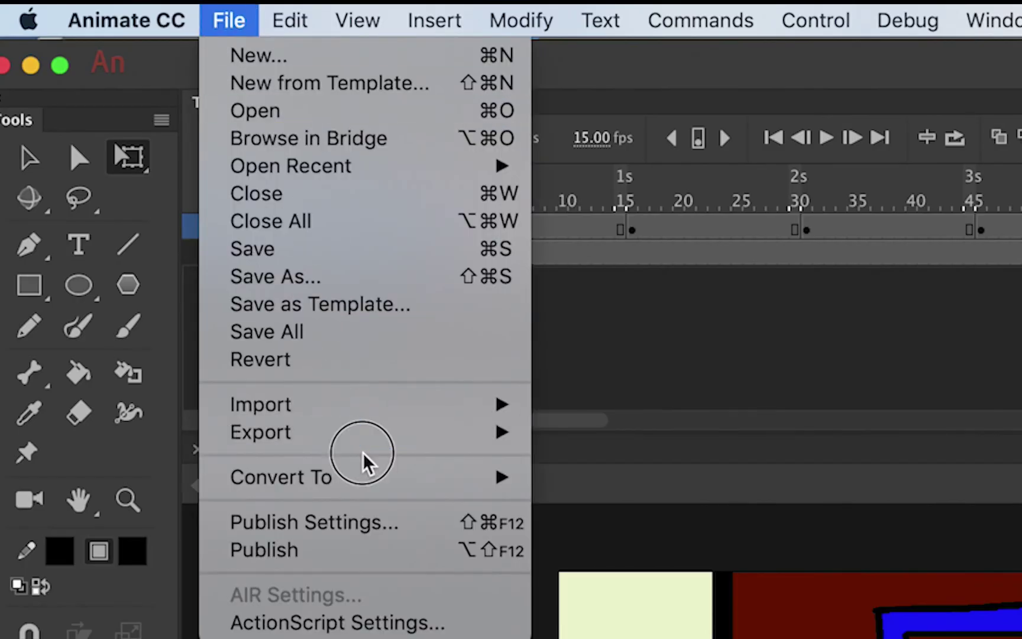
mouse_move(361, 439)
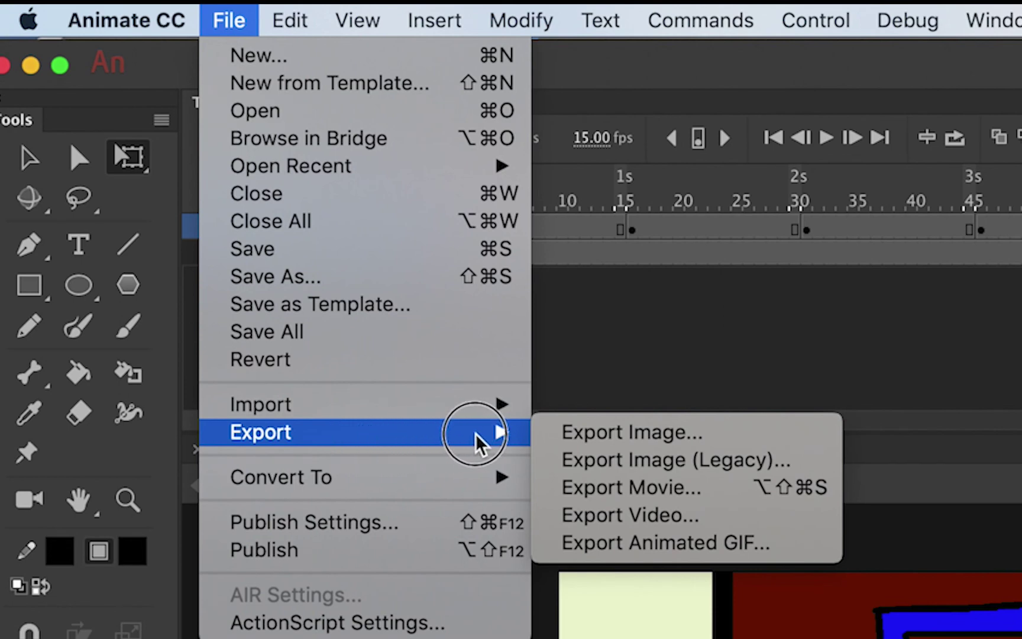
left_click(657, 519)
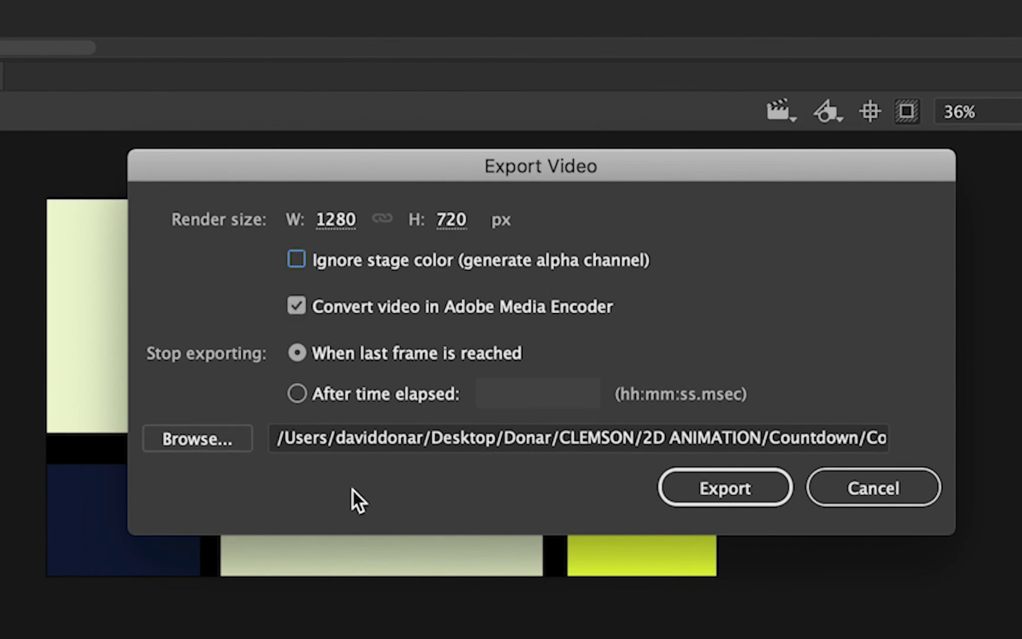
left_click(744, 494)
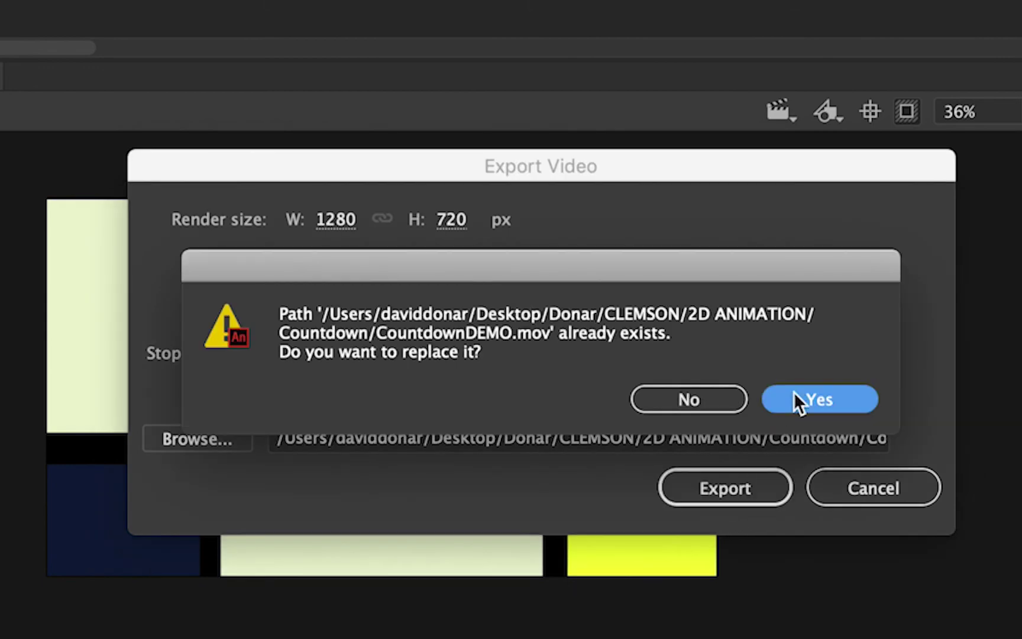
left_click(795, 398)
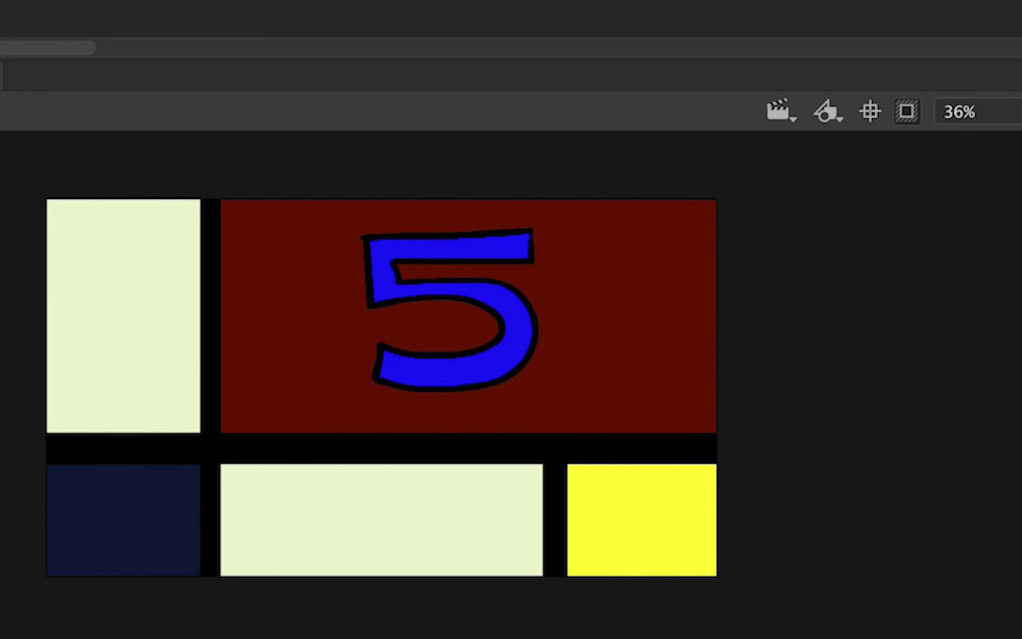
Export the animation as an SWF movie to the Countdown folder, replacing the existing CountdownDEMO.swf
left_click(146, 7)
mouse_move(156, 210)
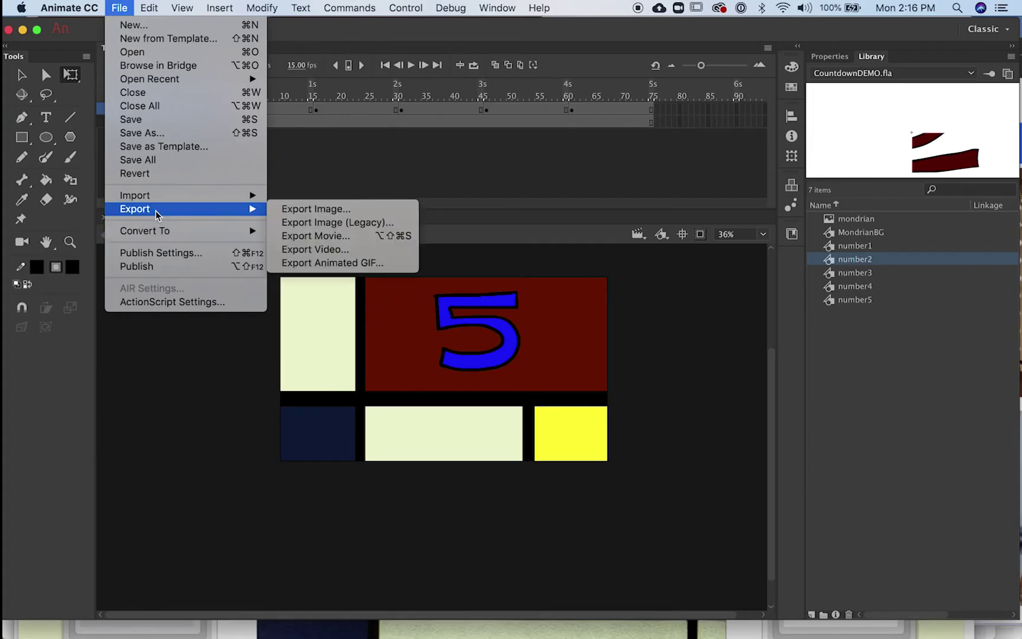
key("Escape")
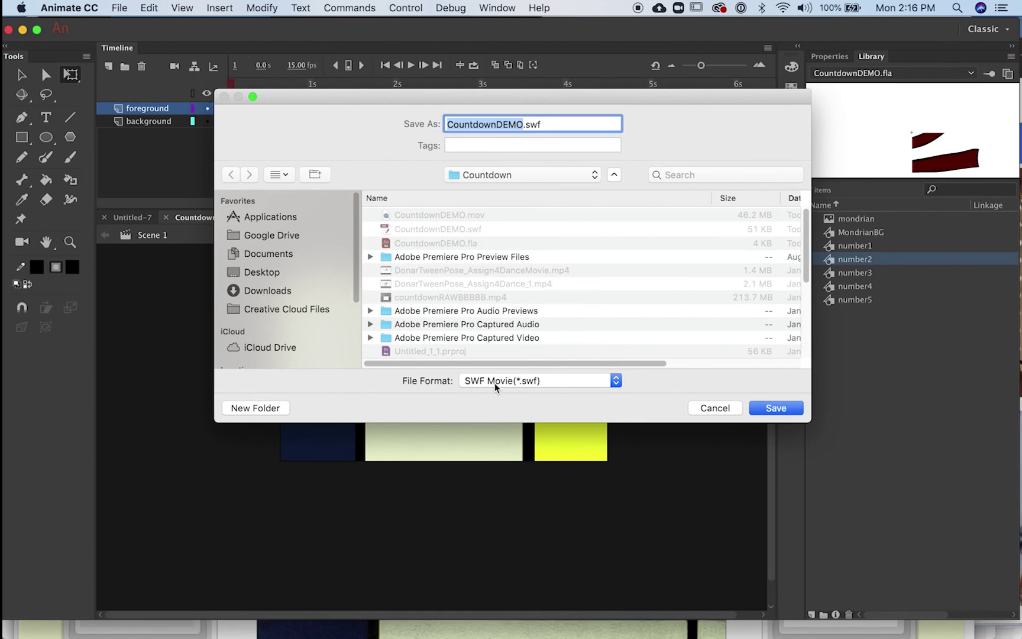
left_click(495, 383)
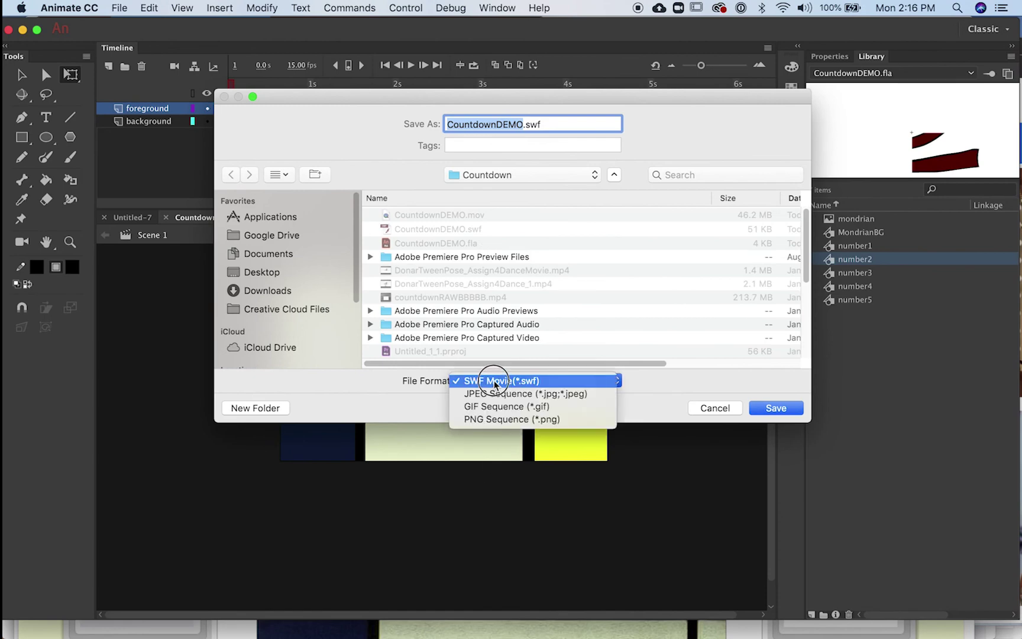
left_click(495, 382)
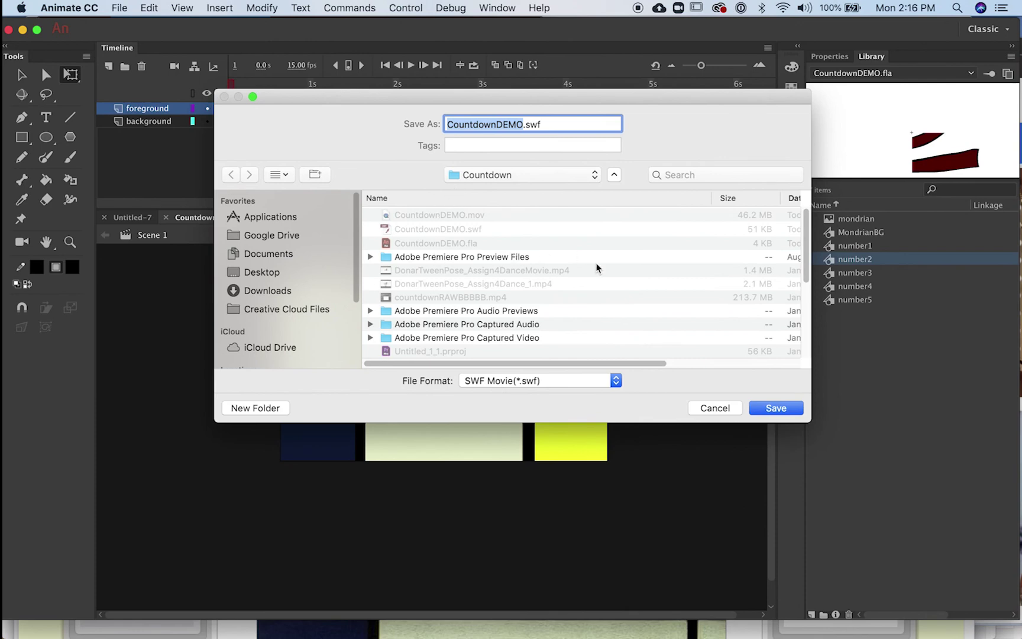
left_click(784, 404)
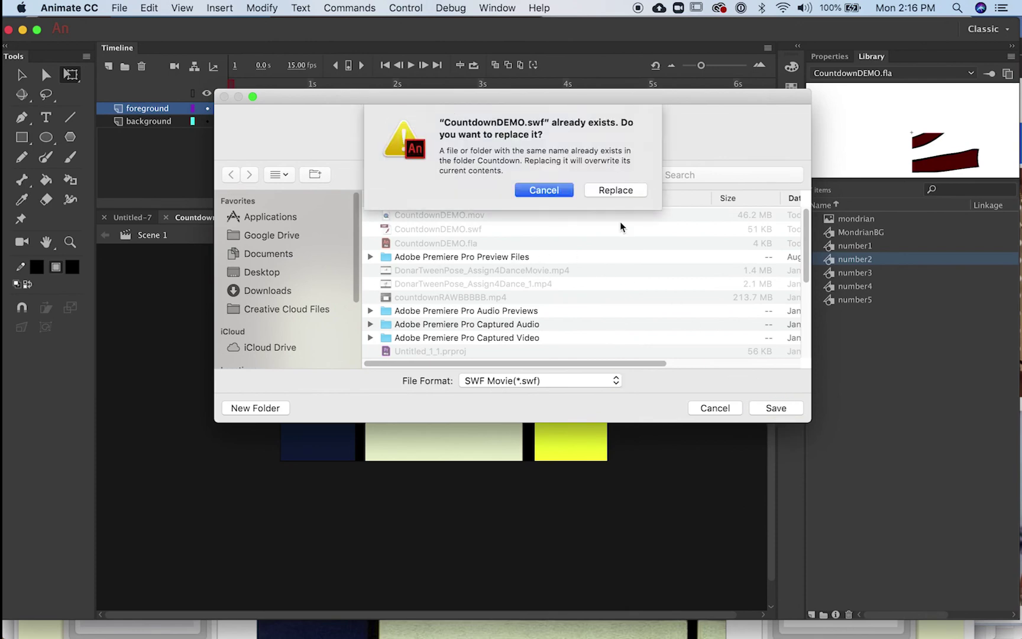
left_click(616, 193)
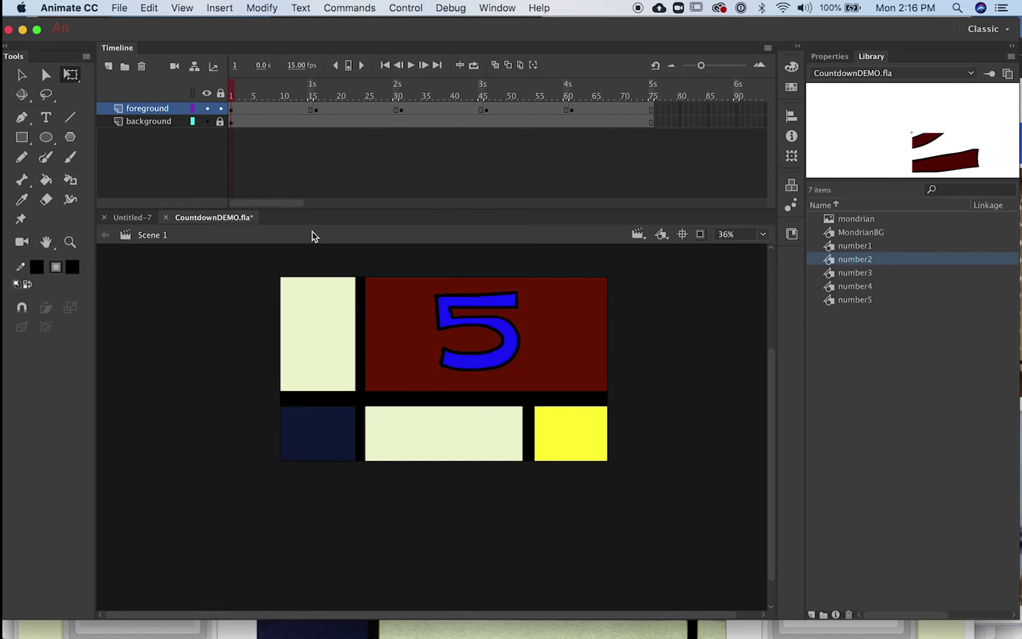
Export the animation as a JPEG sequence named CountdownDEMO in the Countdown folder at 1280 by 720 pixels, 72 dpi, quality 100
left_click(120, 7)
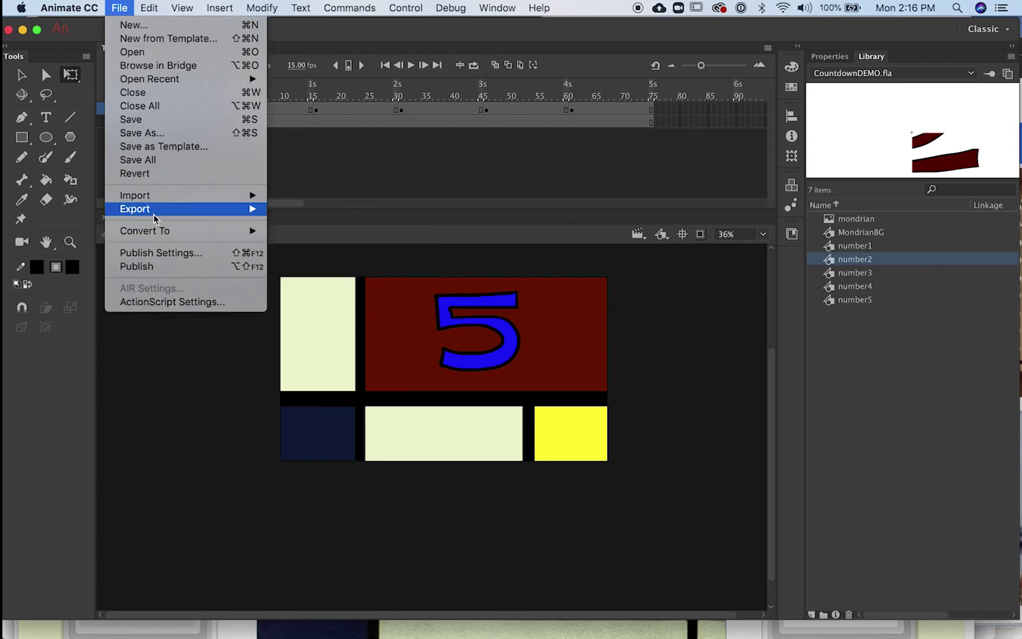
mouse_move(153, 214)
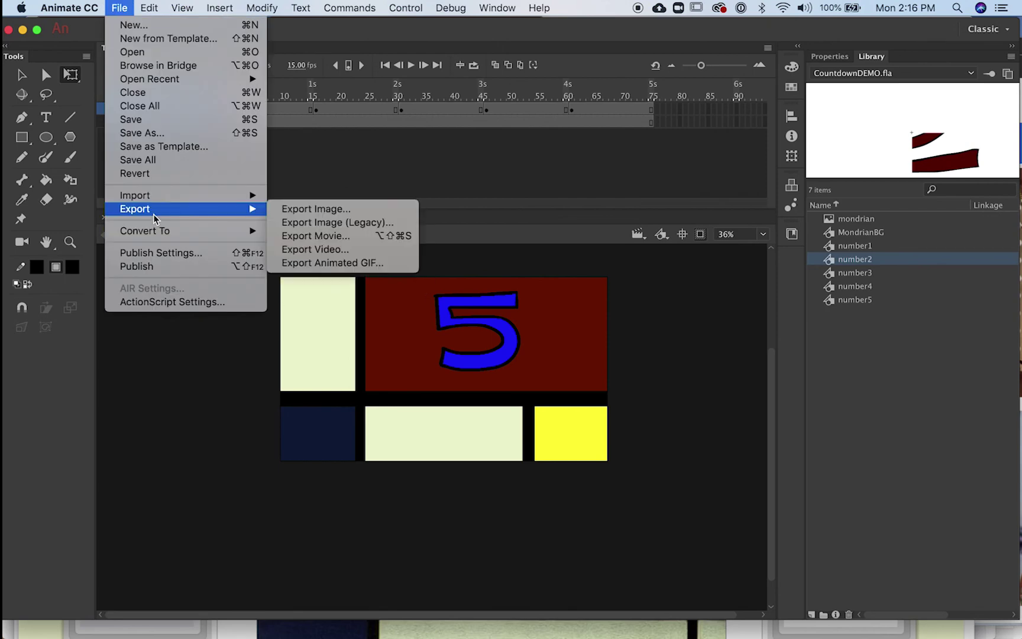
left_click(322, 237)
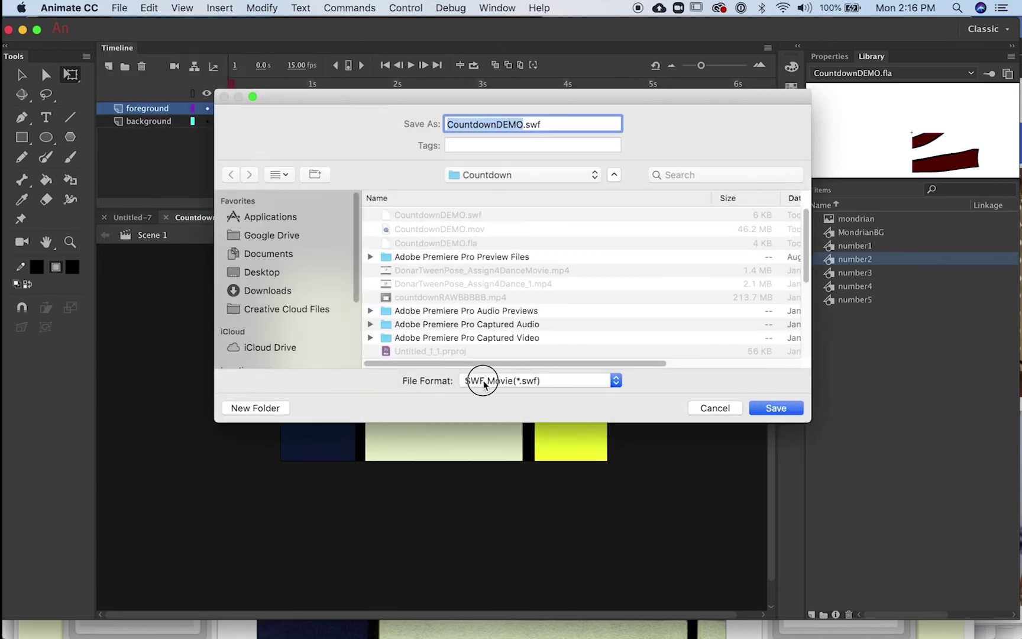
left_click(484, 381)
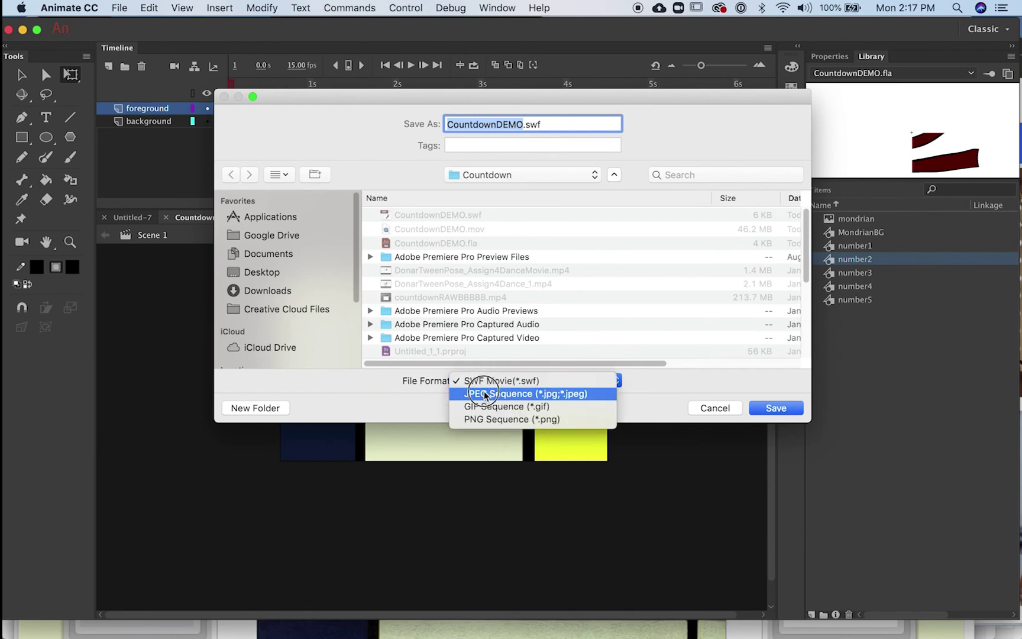
left_click(484, 395)
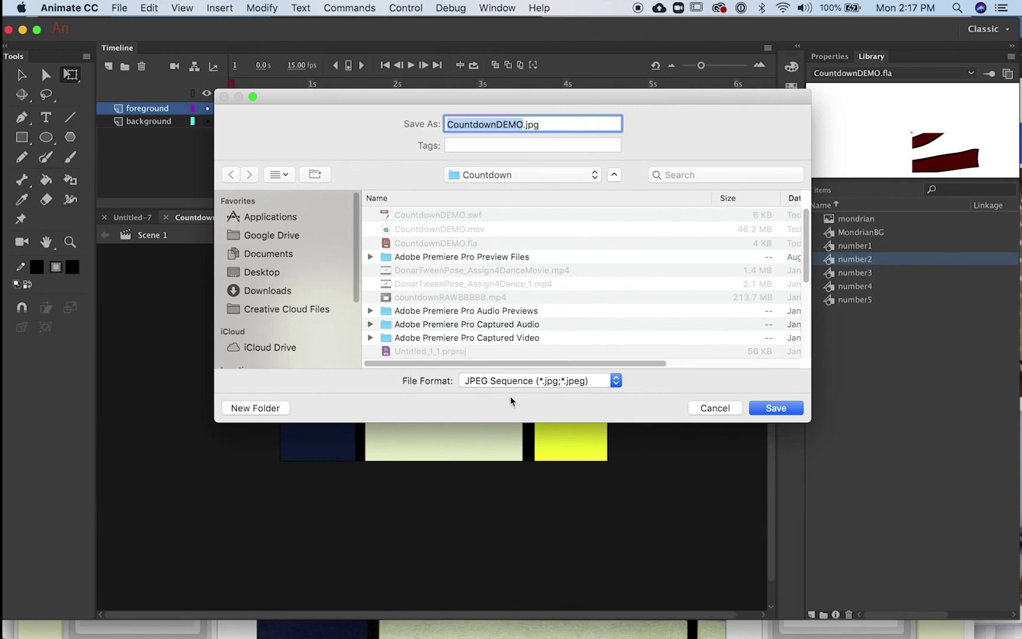
left_click(760, 403)
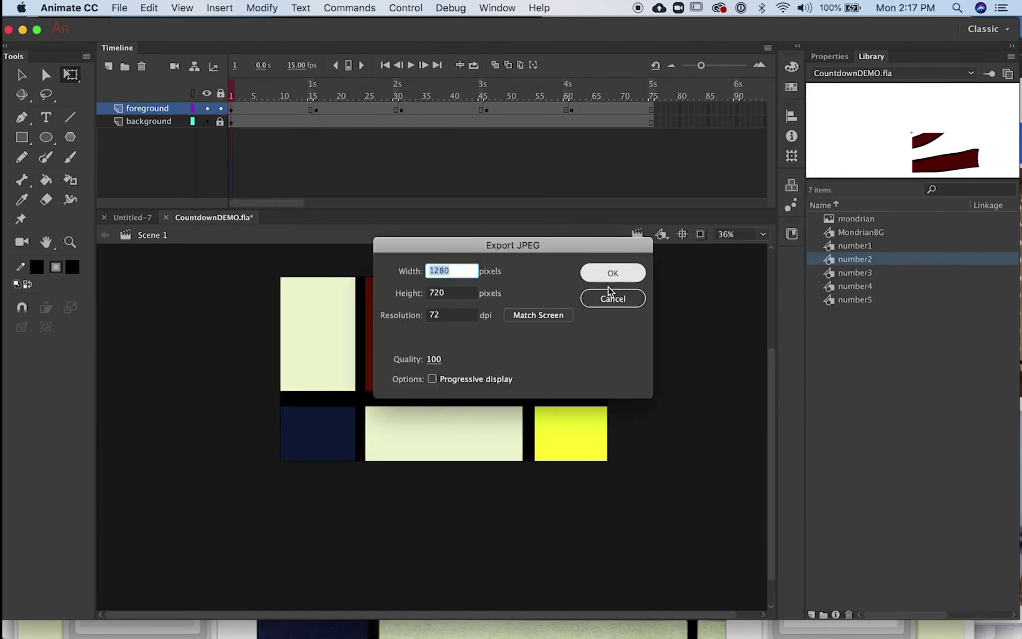
left_click(611, 277)
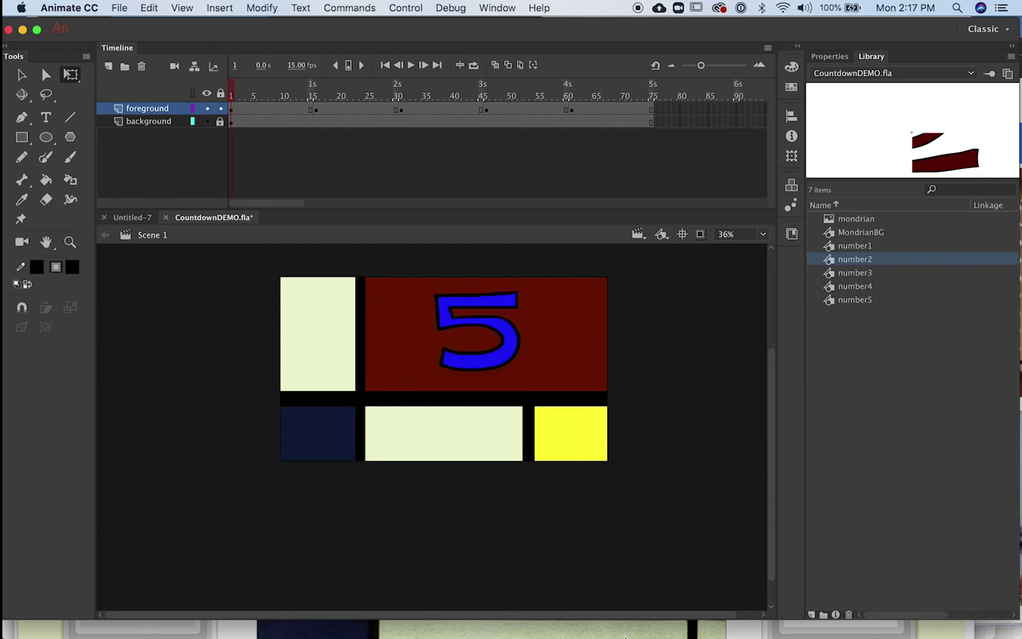
Switch to Finder, look through the exported files in the Countdown folder, and open CountdownDEMO.mov for viewing
mouse_move(625, 634)
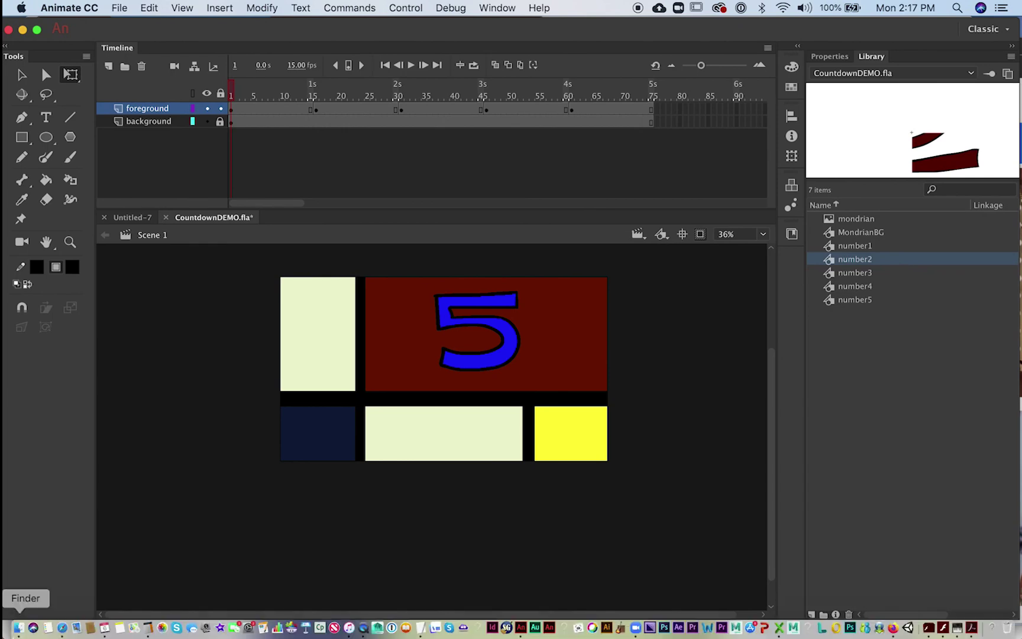
left_click(18, 628)
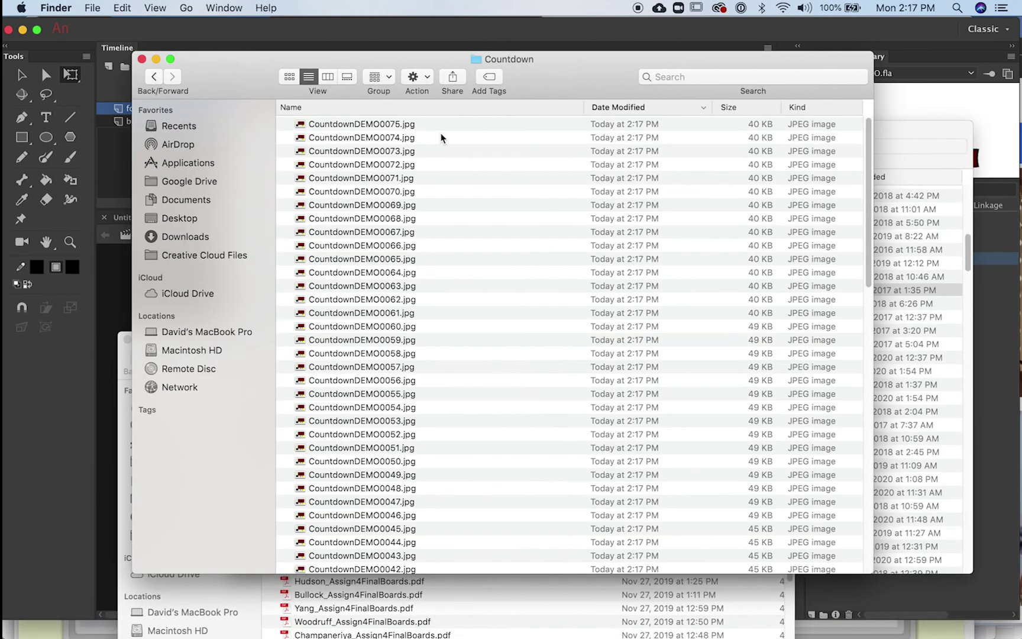
scroll(390, 213, "down", 15)
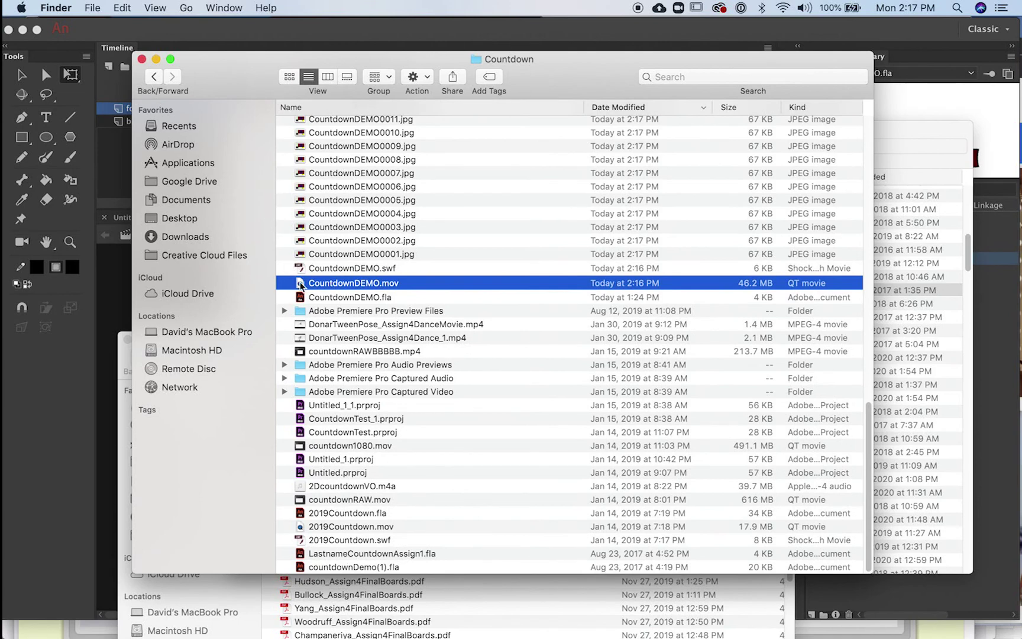
double_click(300, 284)
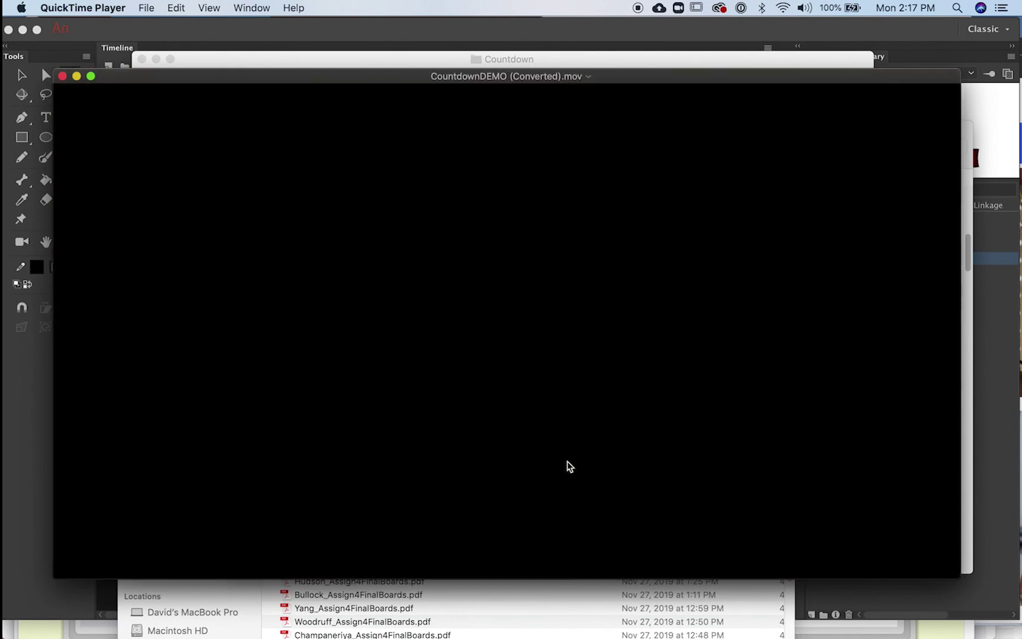
Play the converted countdown video through in QuickTime Player, and switch back to Animate
key("space")
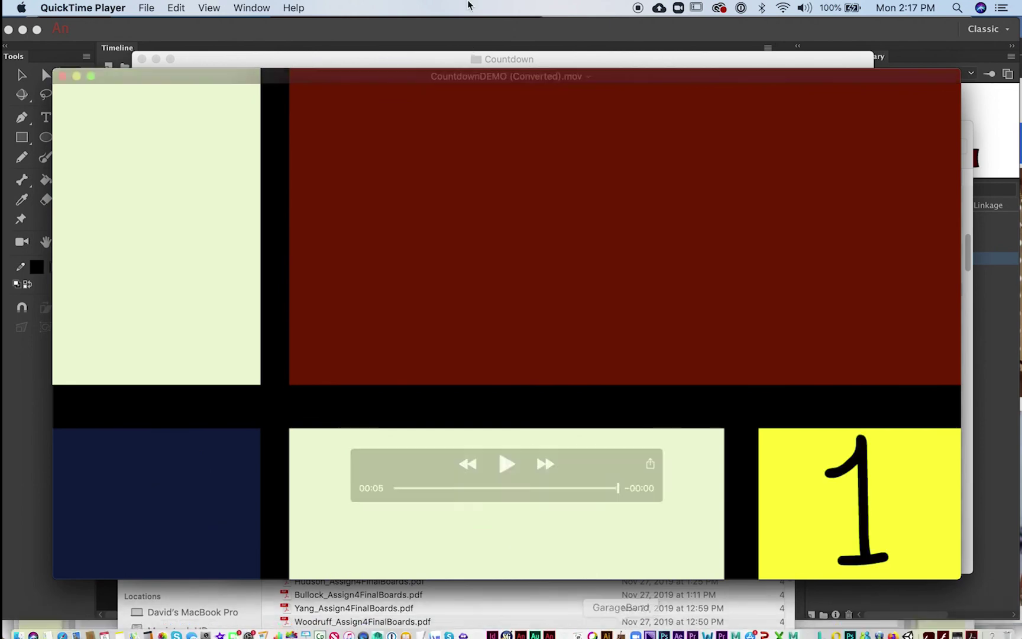
key("space")
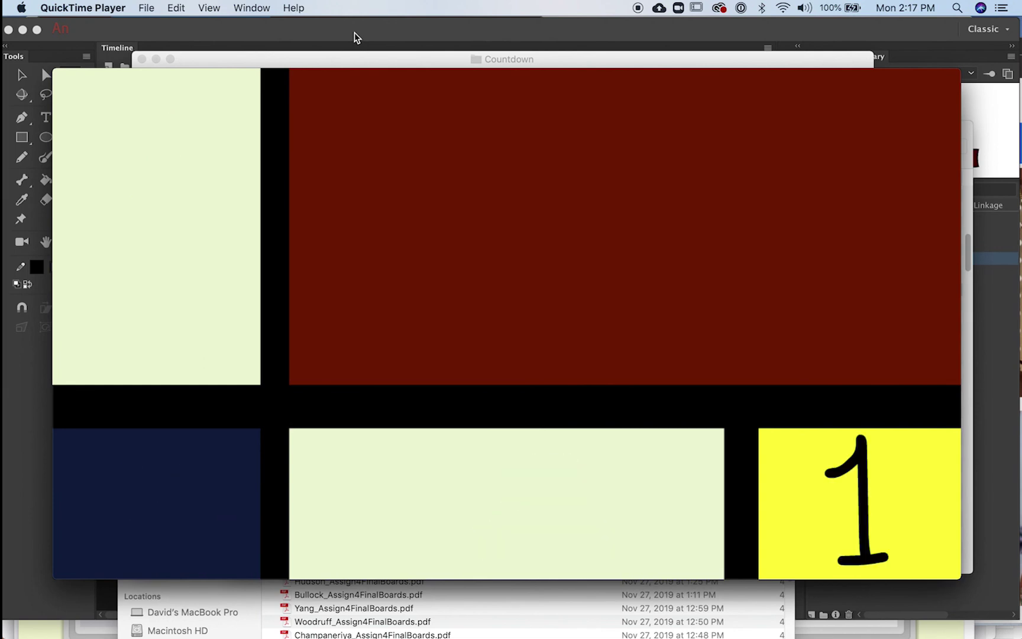
left_click(357, 38)
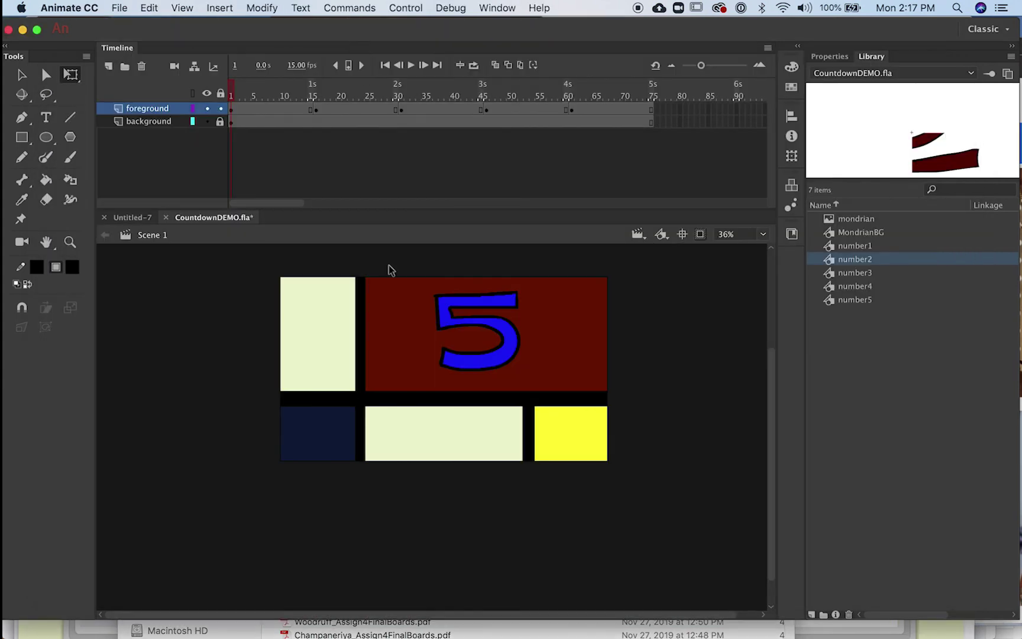
Insert a keyframe on the background layer at frame 16, where the number 4 starts
left_click_drag(293, 96, 266, 96)
left_click(312, 91)
left_click(313, 122)
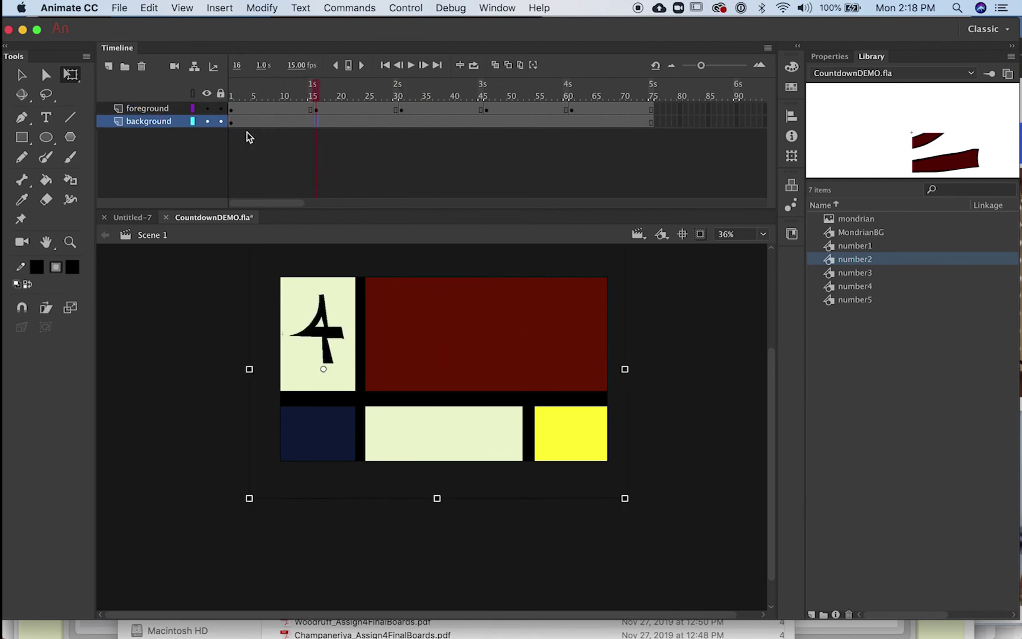
left_click(220, 8)
mouse_move(249, 94)
left_click(367, 142)
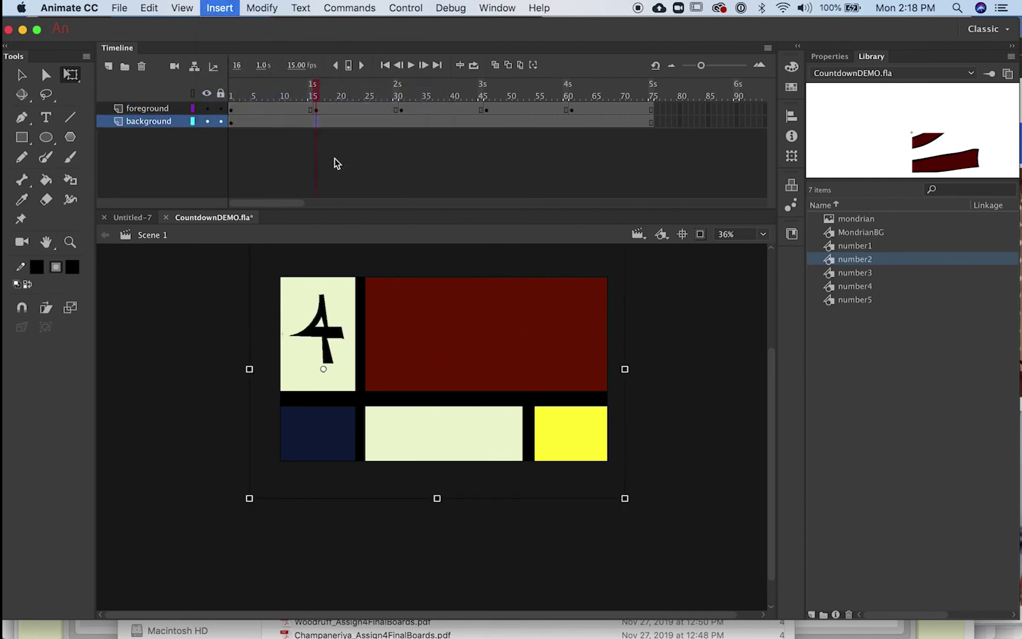
Give the frame 16 background instance a Brightness color effect of about 51%, and switch the effect to Advanced with more red
left_click(830, 56)
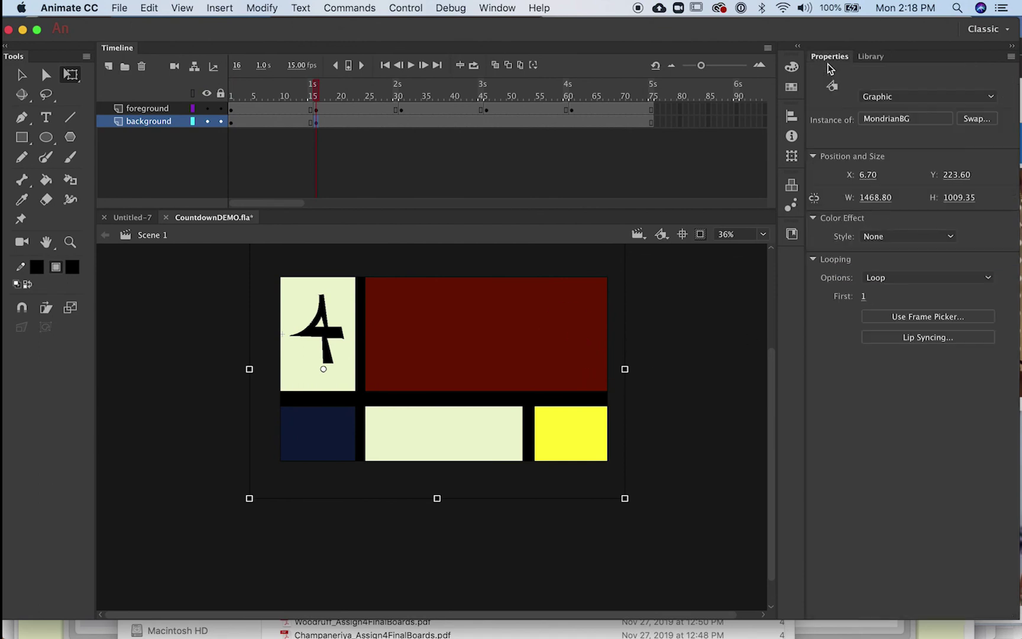
left_click(887, 236)
left_click(893, 262)
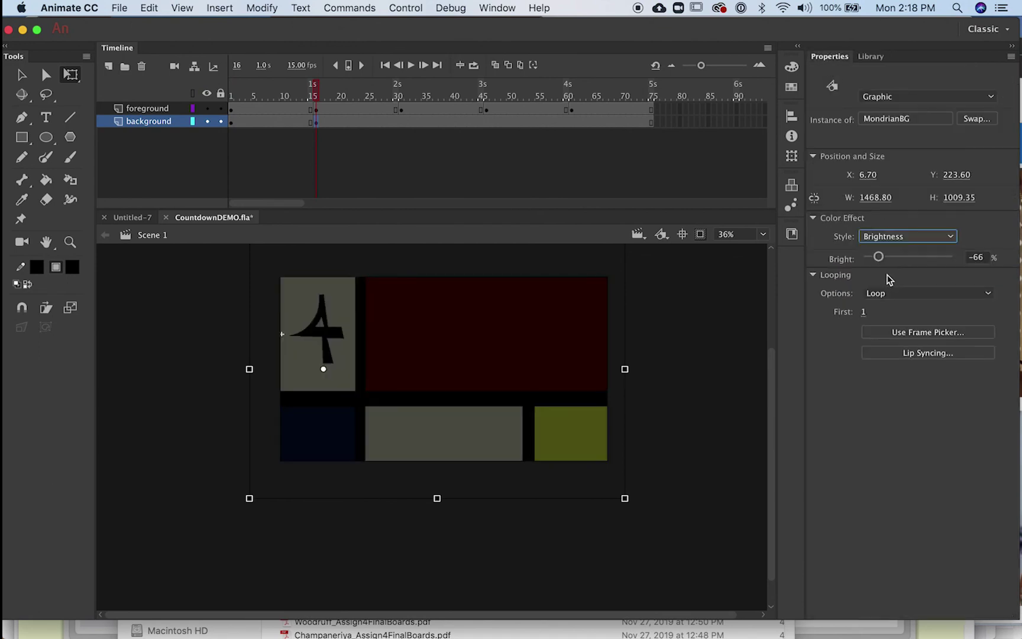
mouse_move(912, 256)
left_mouse_down()
mouse_move(874, 258)
mouse_move(931, 258)
left_mouse_up()
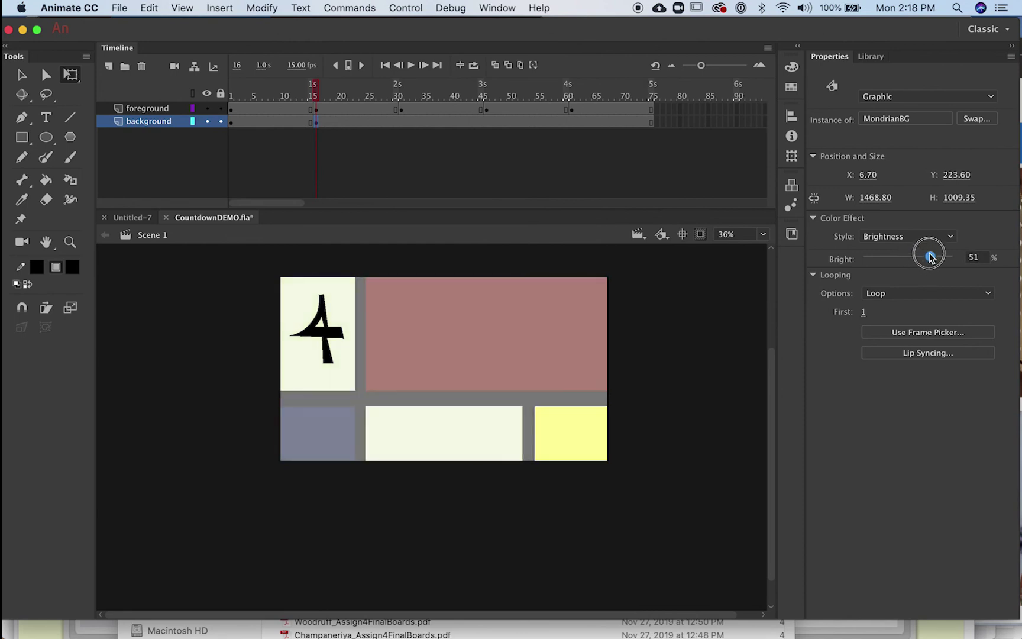
left_click(886, 236)
left_click(888, 289)
left_click_drag(868, 276, 921, 259)
Insert a background keyframe at frame 31 and give its instance an Advanced color effect with red at -15% and blue at -35%
left_click_drag(298, 94, 410, 81)
left_click(400, 120)
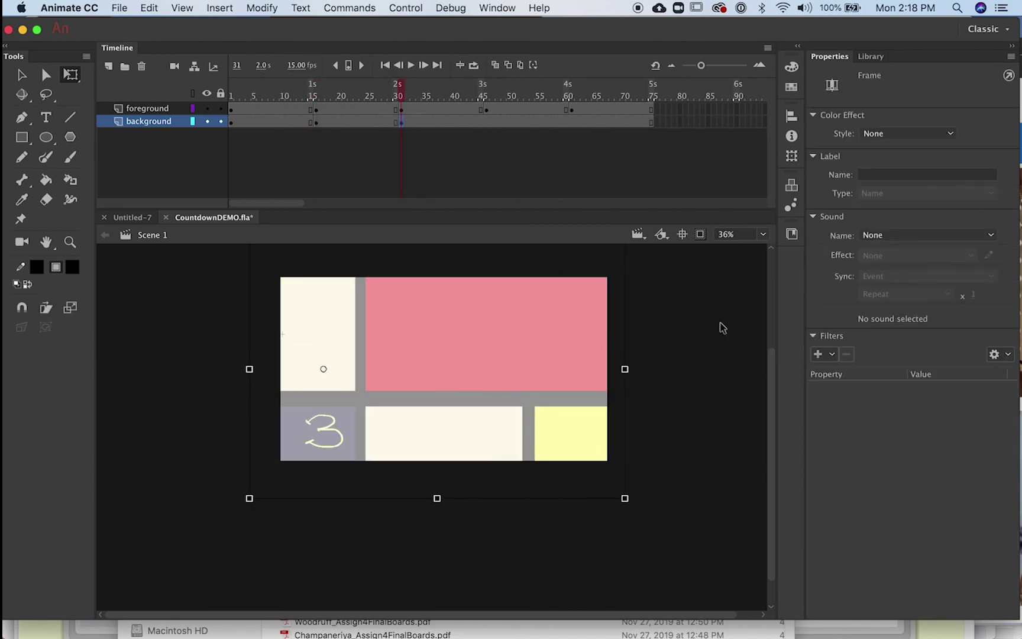
left_click(881, 236)
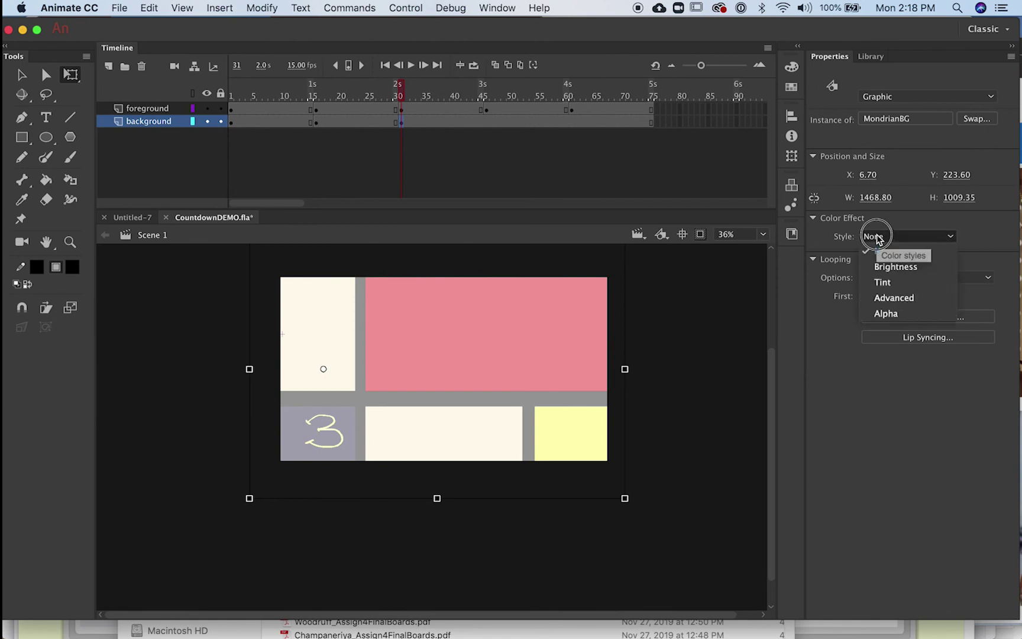
left_click(882, 296)
left_click_drag(868, 277, 771, 256)
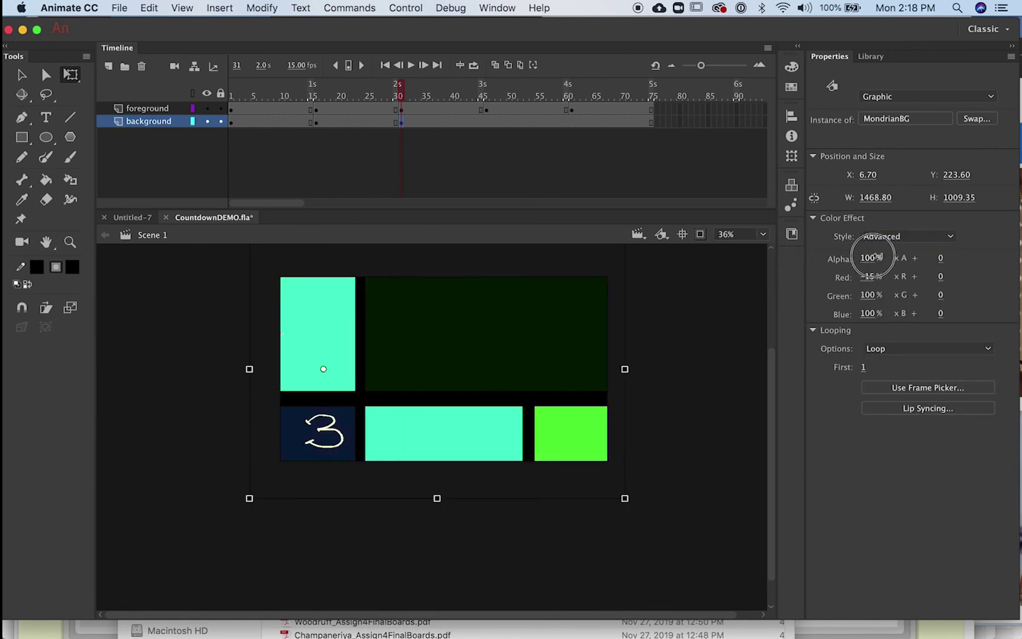
left_click_drag(869, 314, 727, 290)
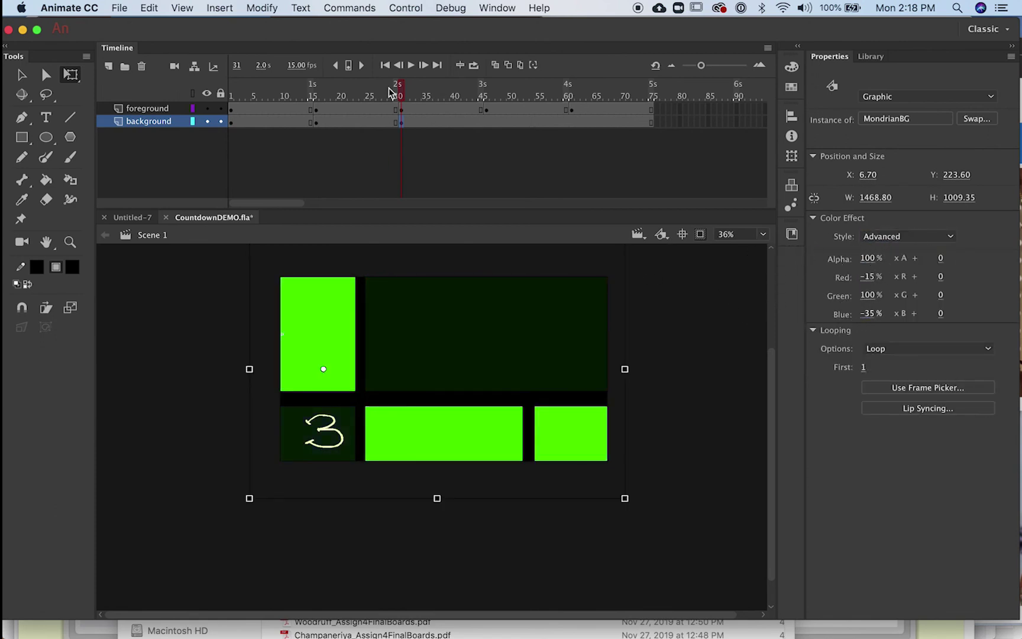
Copy frame 1 of the background layer, which holds the original Mondrian colors
left_click_drag(391, 92, 465, 83)
left_click(286, 137)
left_click(487, 121)
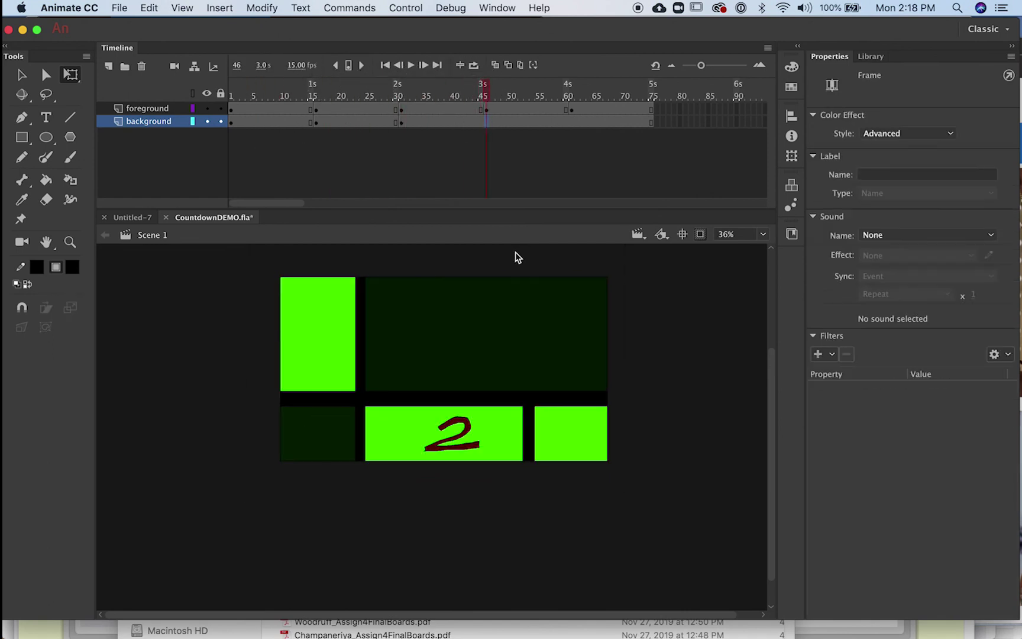
left_click(234, 123)
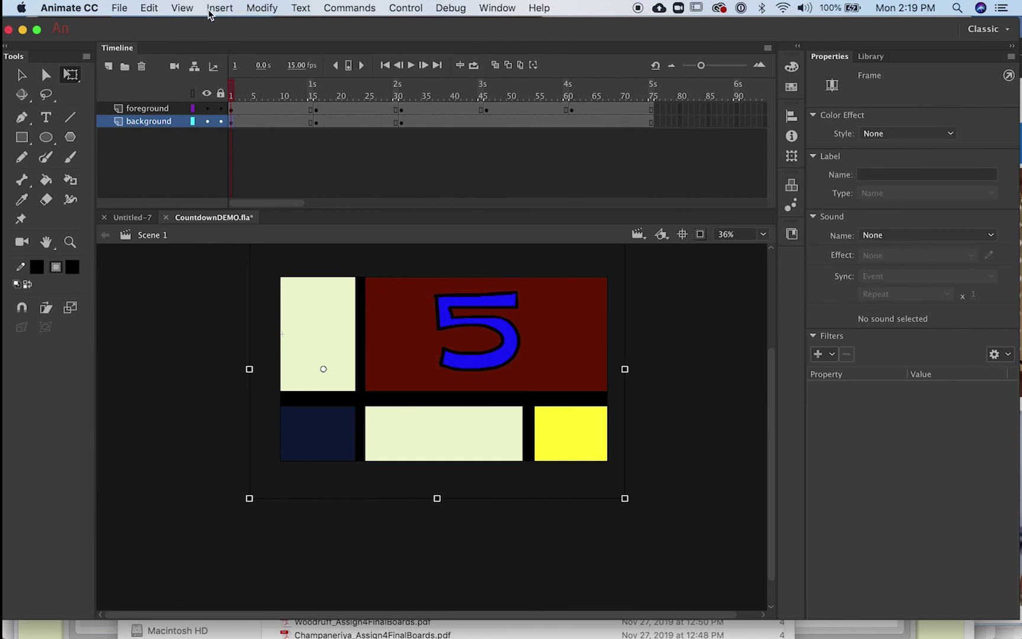
left_click(211, 12)
left_click(231, 98)
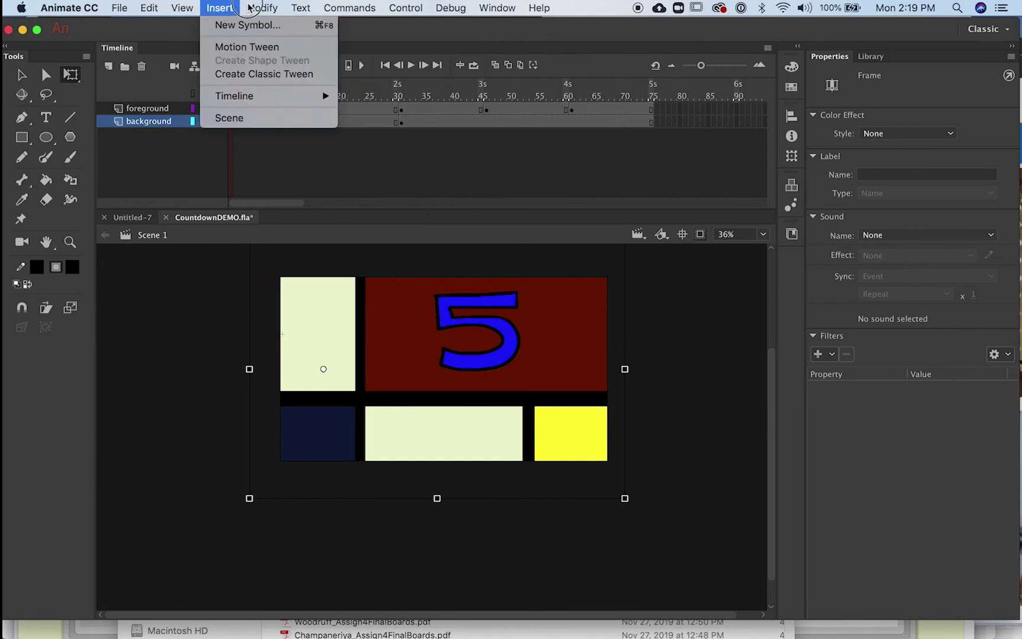
mouse_move(262, 8)
mouse_move(299, 159)
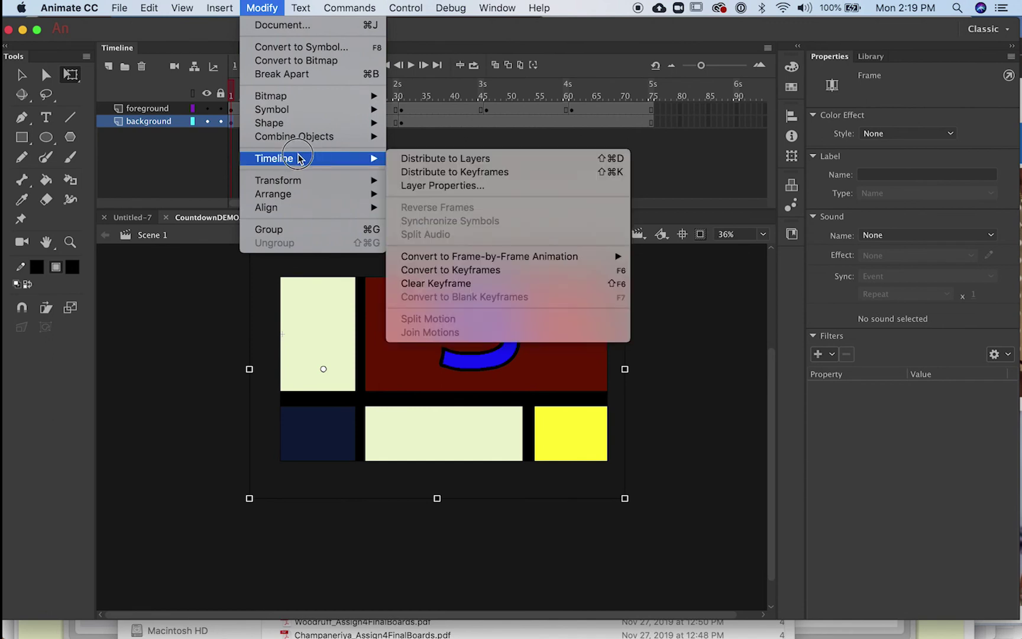
mouse_move(149, 8)
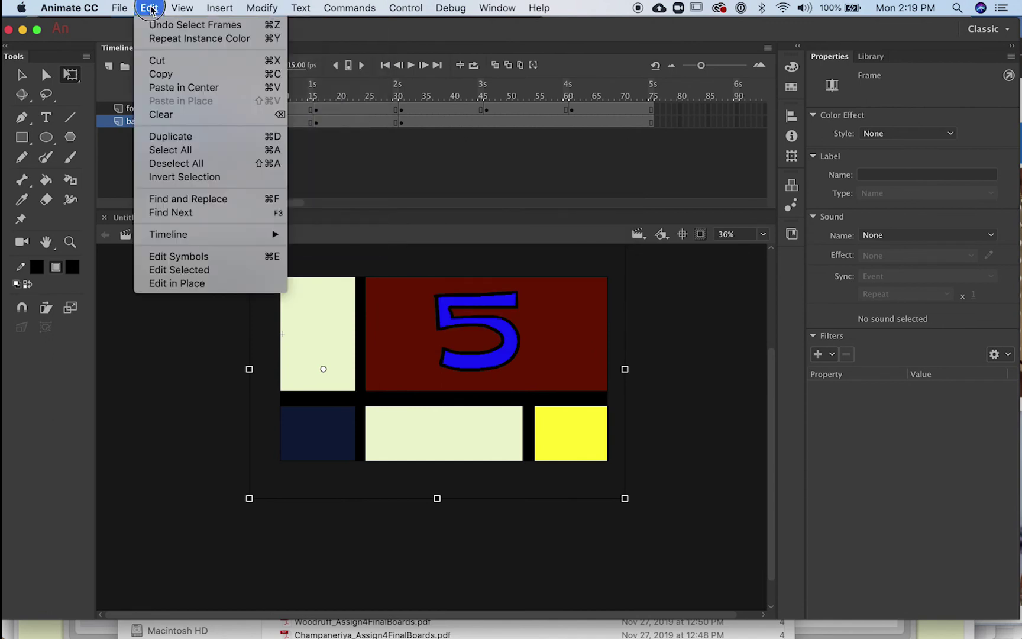
mouse_move(228, 238)
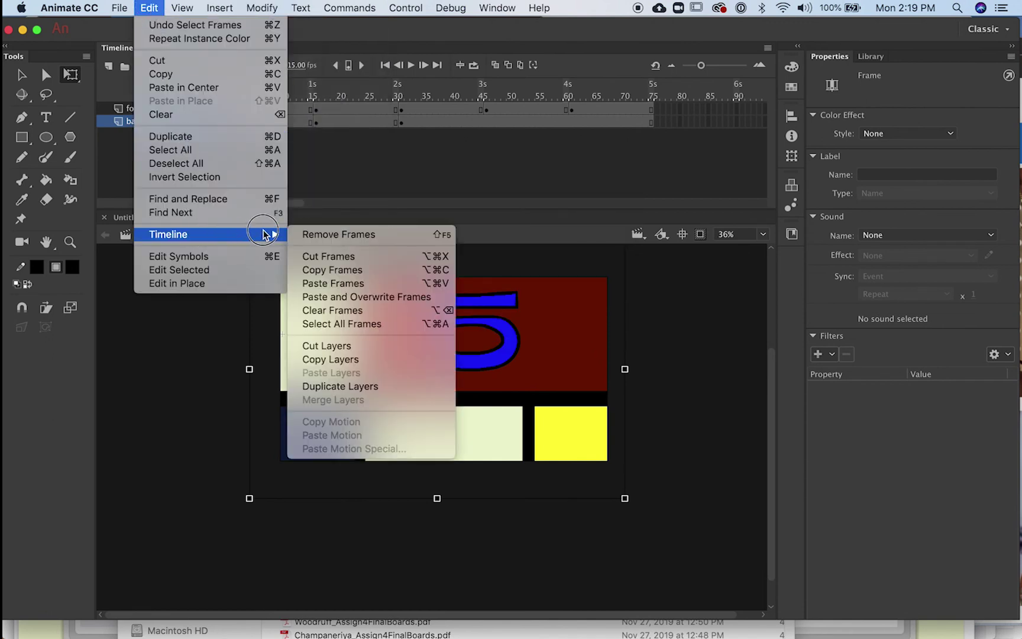
left_click(304, 269)
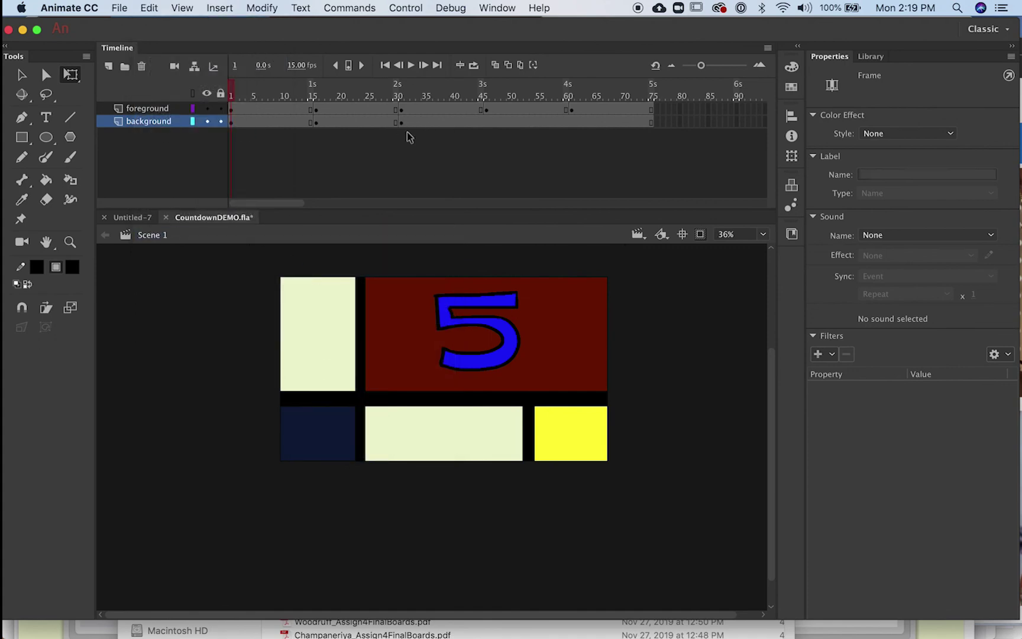
Paste and overwrite the copied frame onto frame 46 of the background layer
left_click(407, 123)
left_click(486, 121)
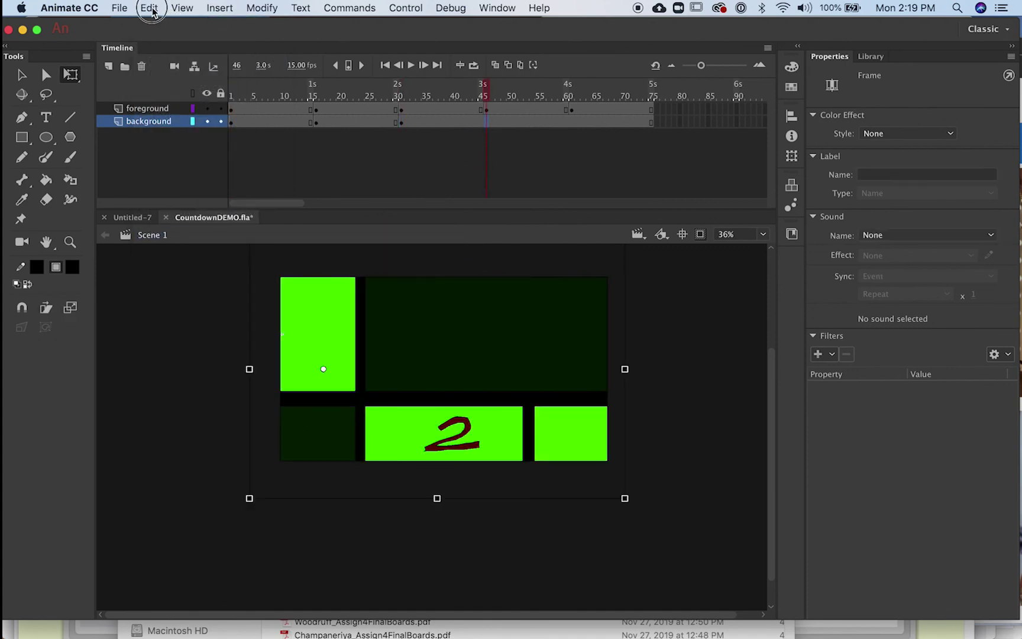
left_click(150, 8)
mouse_move(237, 234)
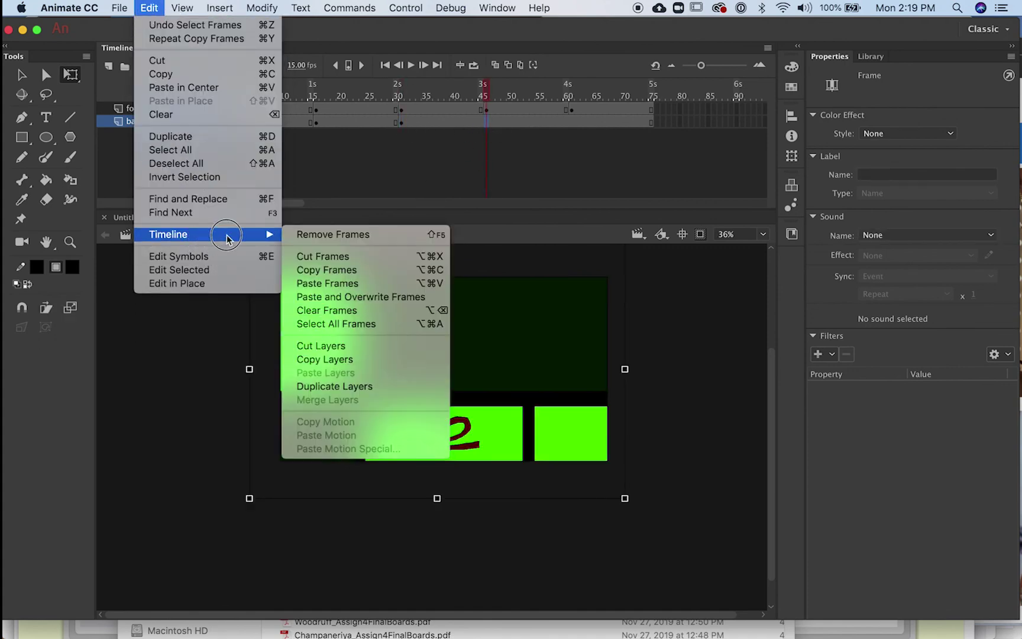
left_click(336, 296)
left_click_drag(470, 89, 432, 89)
Create classic tweens on the background layer between the keyframes at frames 1, 16, 31 and 46
left_click(283, 122)
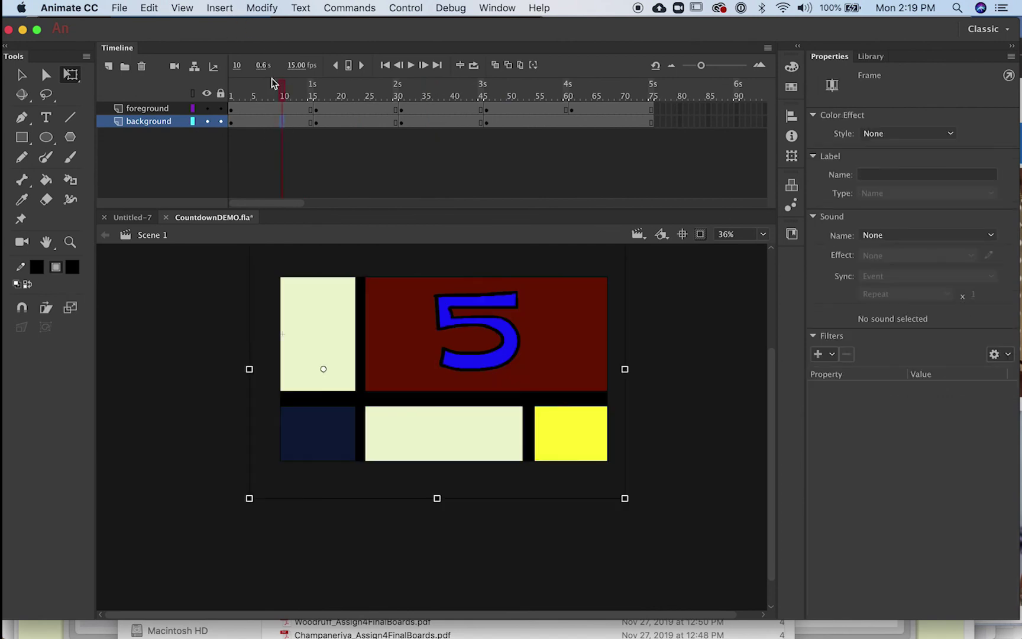
right_click(281, 122)
left_click(331, 158)
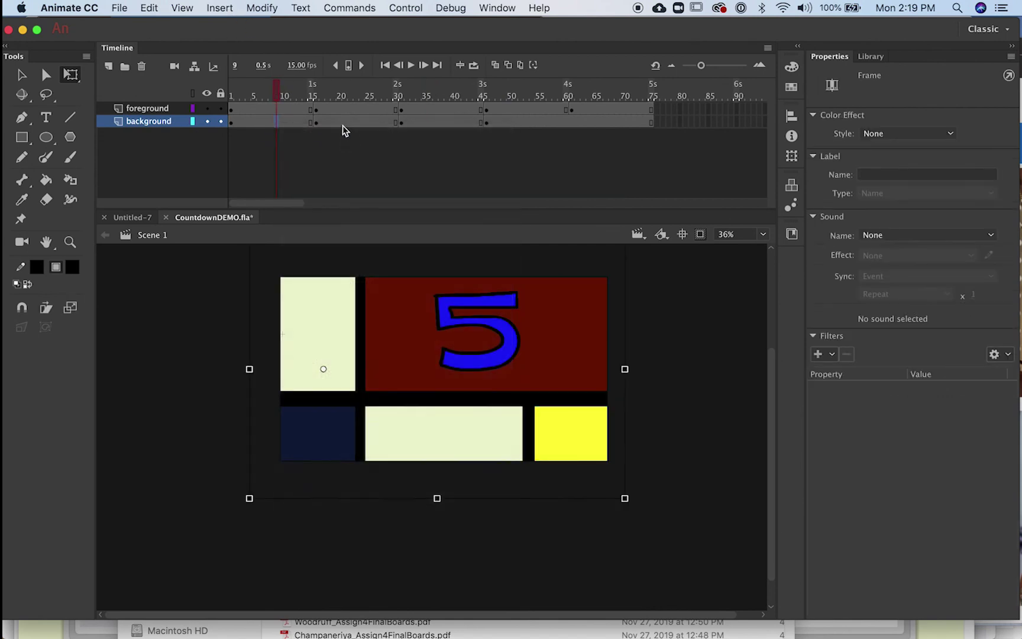
left_click(356, 123)
left_click(260, 8)
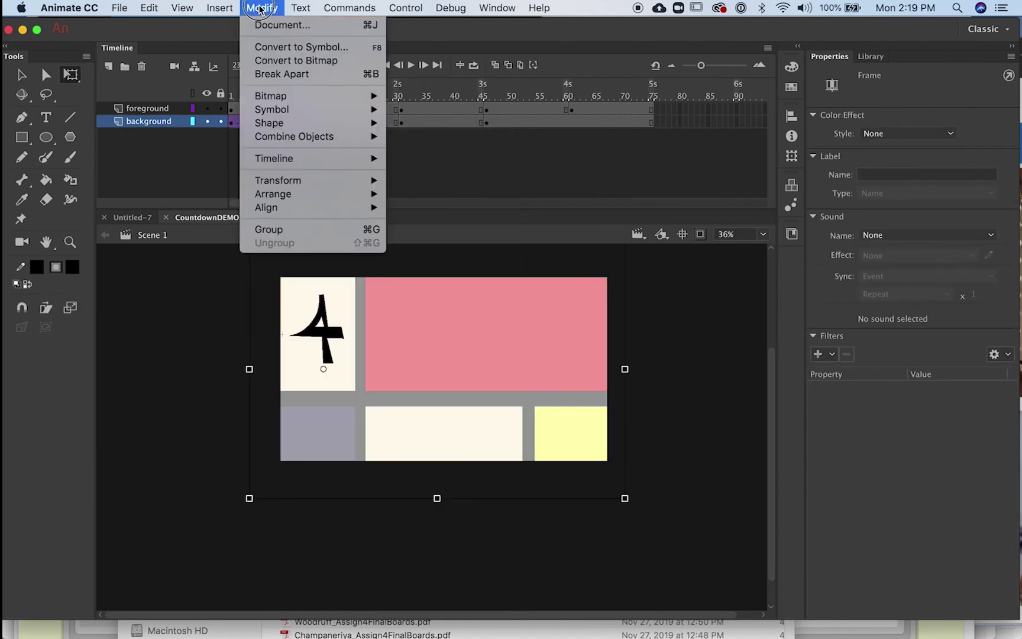
mouse_move(287, 185)
mouse_move(219, 8)
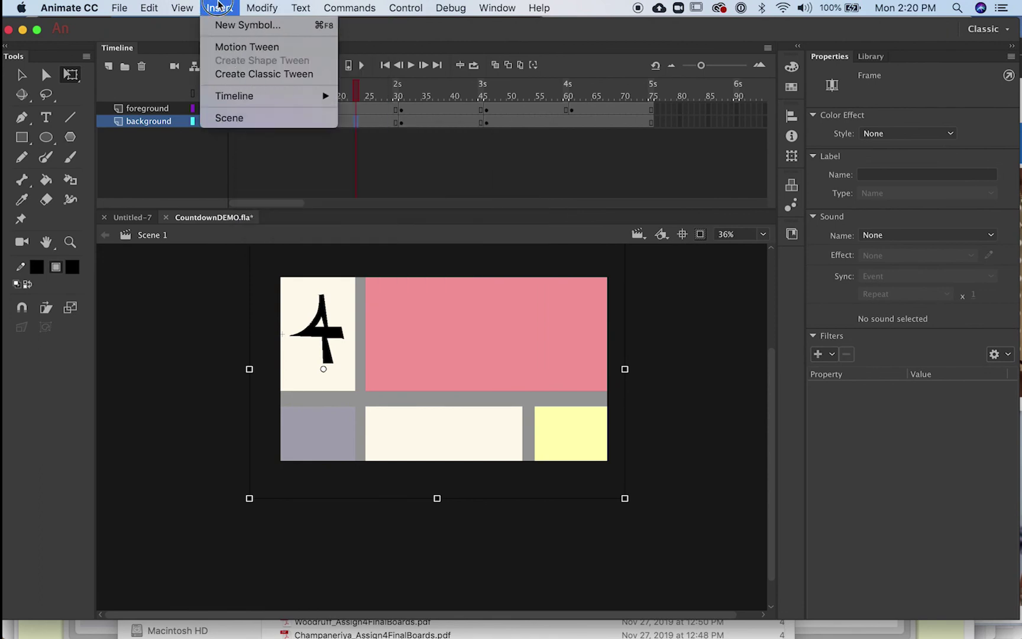
left_click(244, 75)
left_click(429, 122)
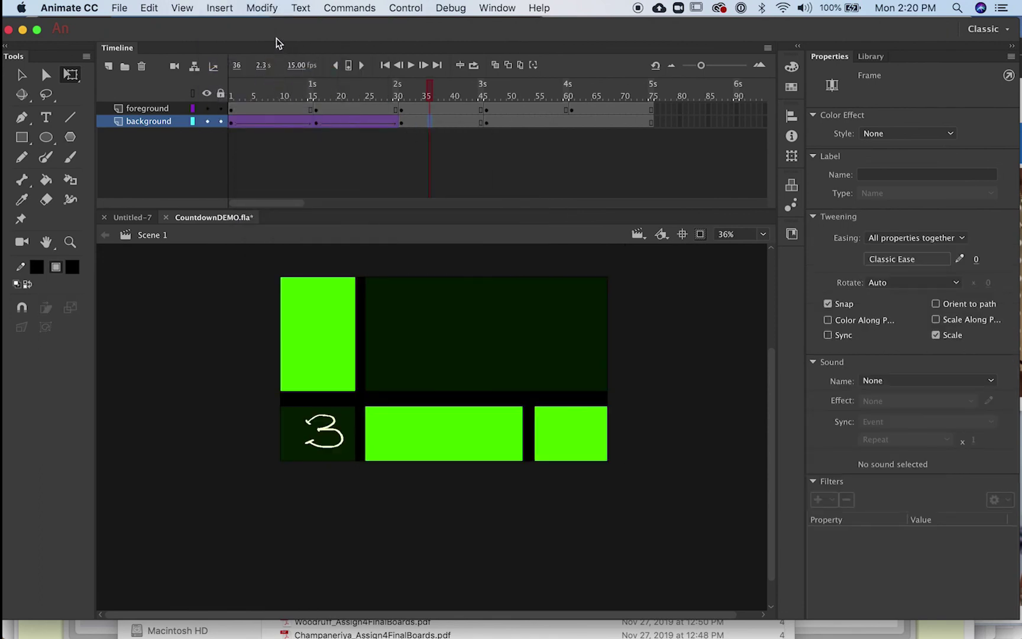
left_click(220, 8)
left_click(252, 75)
Play the timeline to preview the background color transitions, and return to frame 16
key("Return")
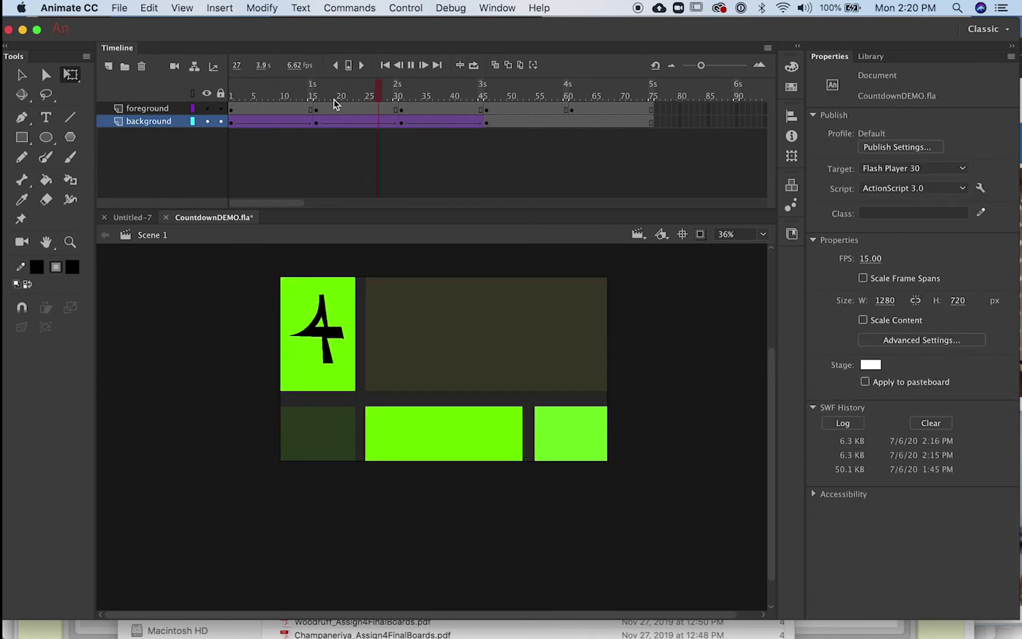
key("Return")
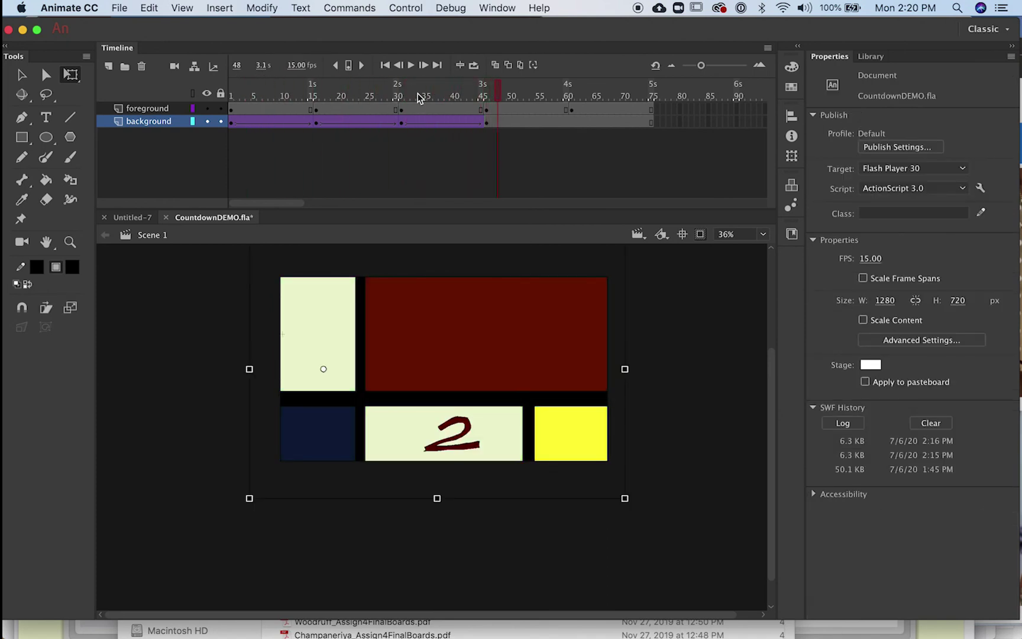
mouse_move(305, 89)
left_mouse_down()
mouse_move(524, 93)
mouse_move(314, 91)
left_mouse_up()
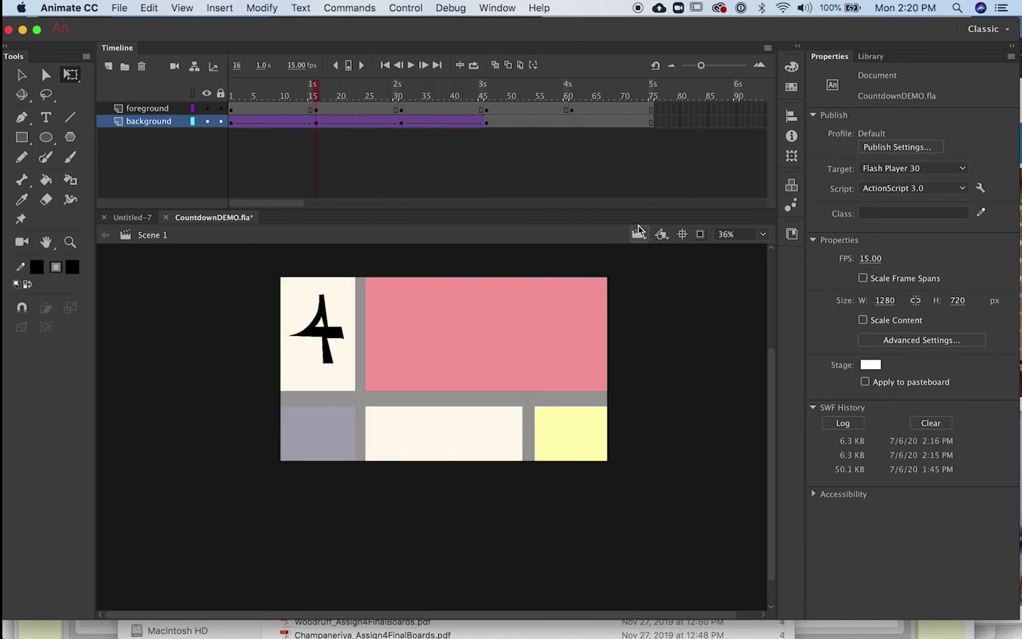
Remove the classic tweens from all three background spans between frames 1 and 46
left_click(282, 121)
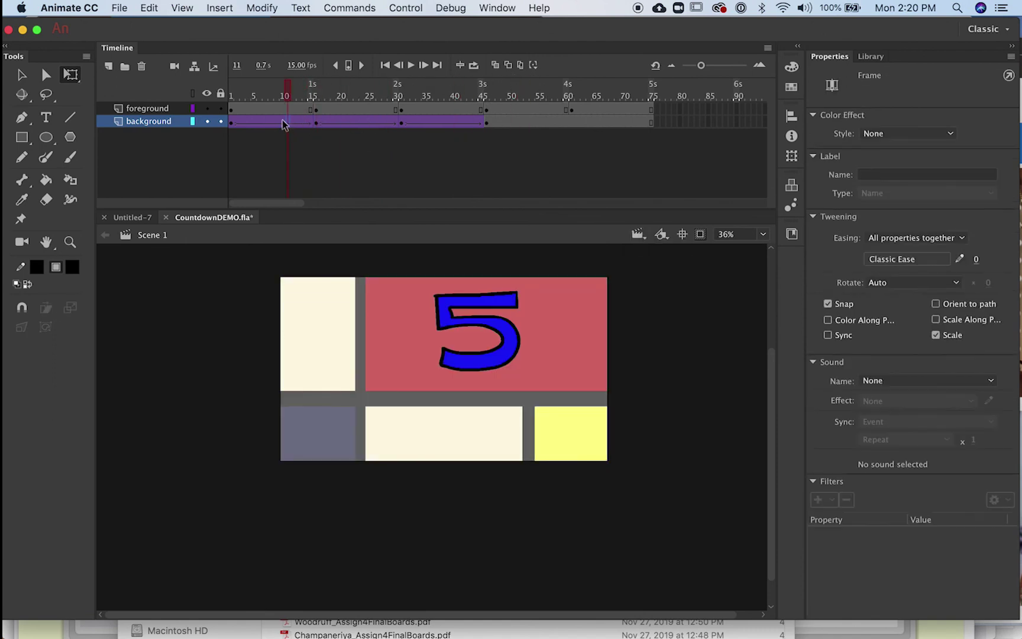
right_click(287, 123)
left_click(331, 158)
right_click(350, 126)
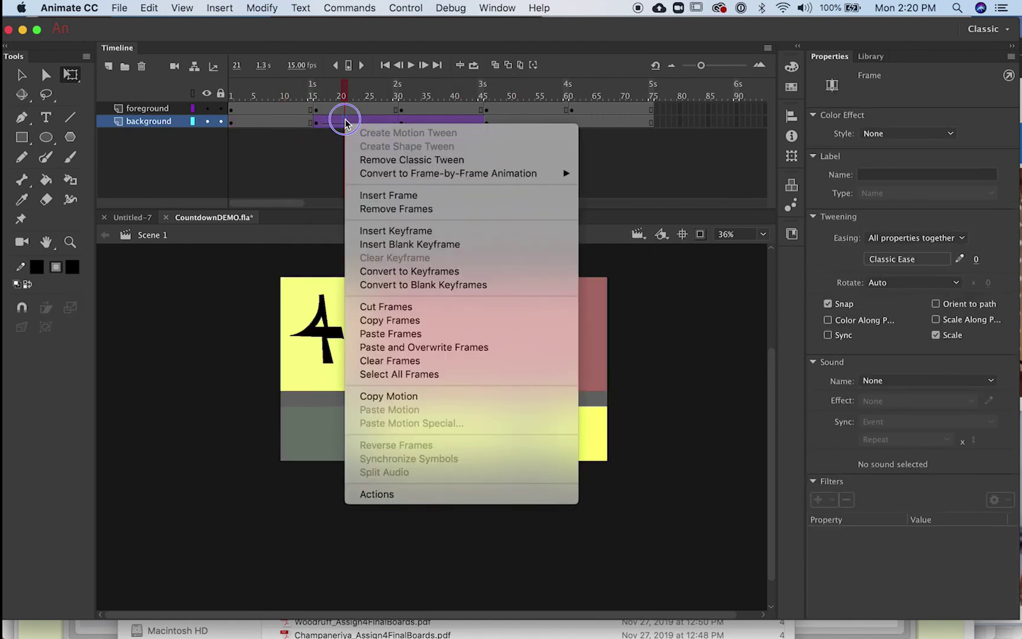
left_click(403, 165)
right_click(425, 121)
left_click(436, 161)
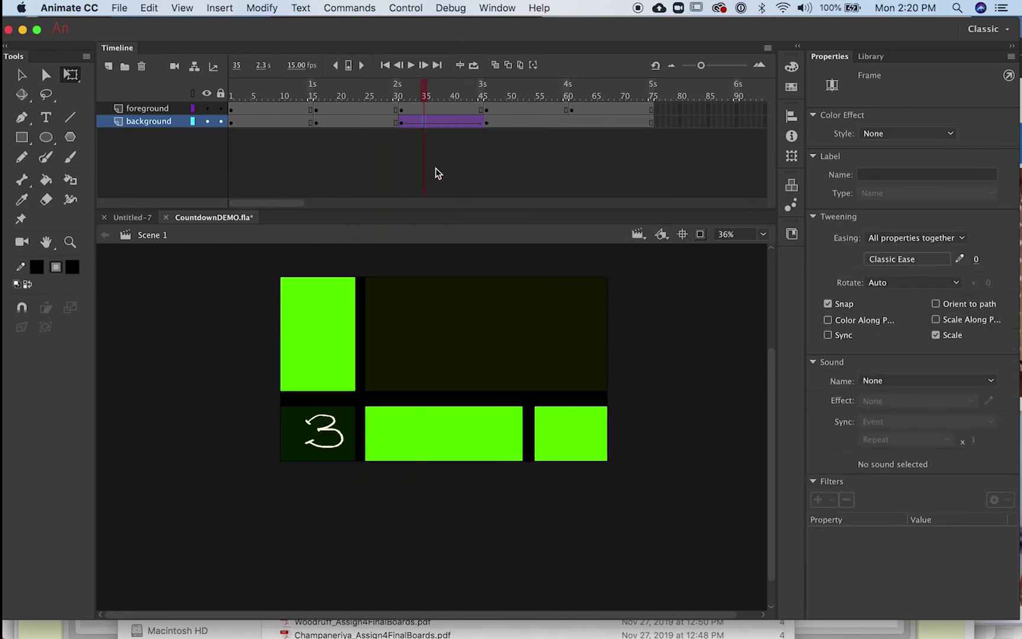
Clear the background layer's keyframes at frames 16, 31 and 46
left_click(317, 122)
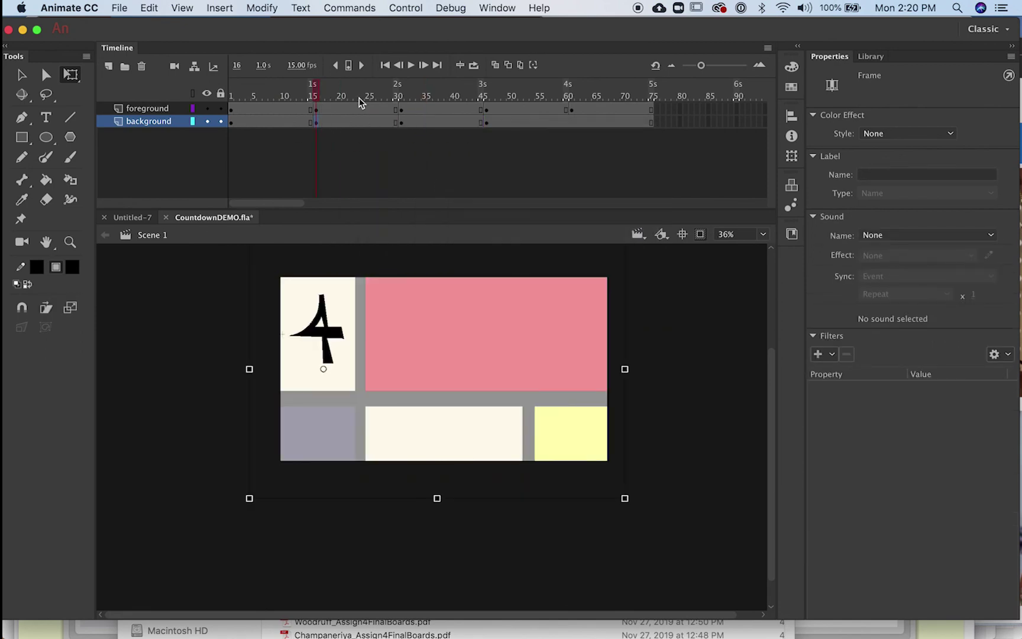
left_click(401, 123)
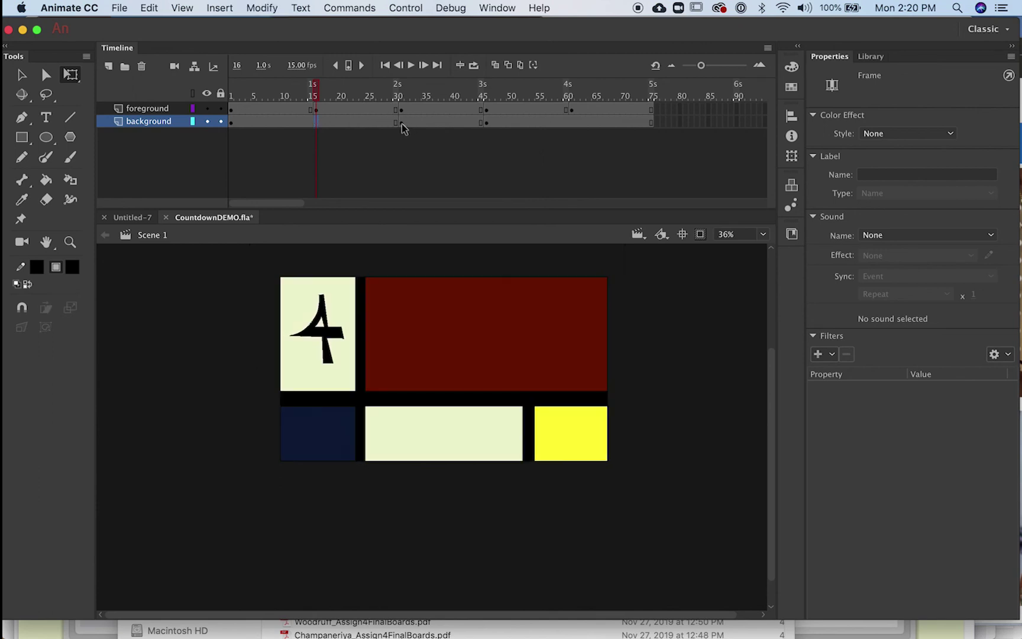
key("shift+F6")
left_click(486, 123)
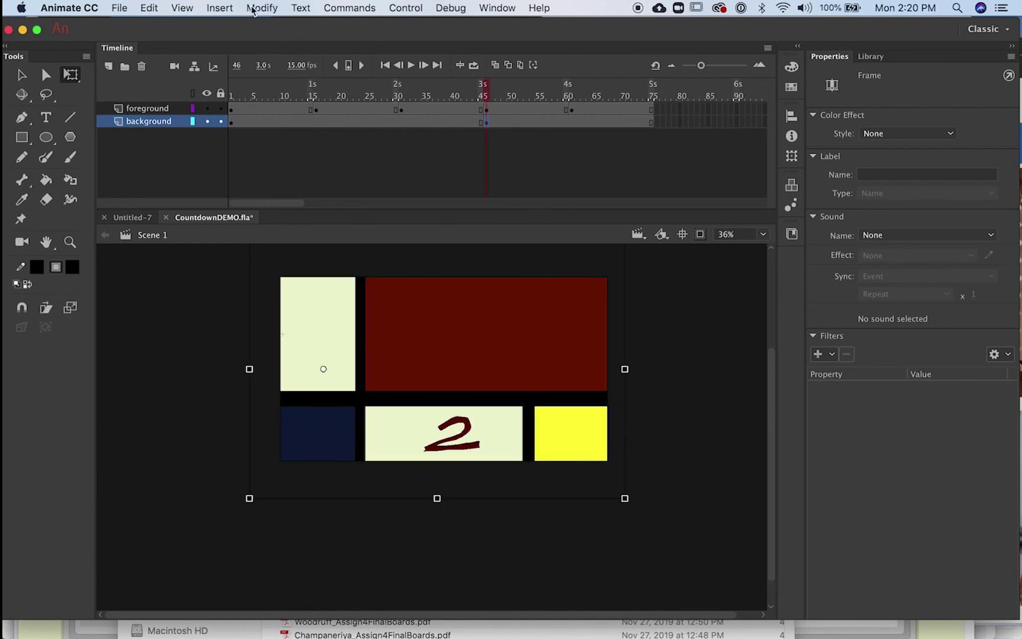
left_click(262, 8)
mouse_move(299, 166)
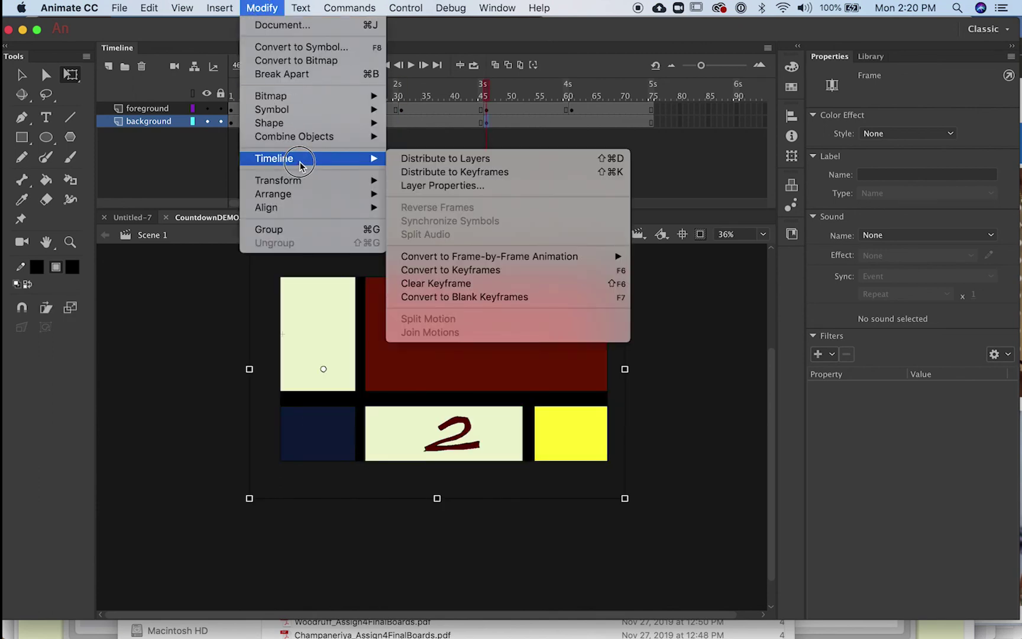
left_click(455, 283)
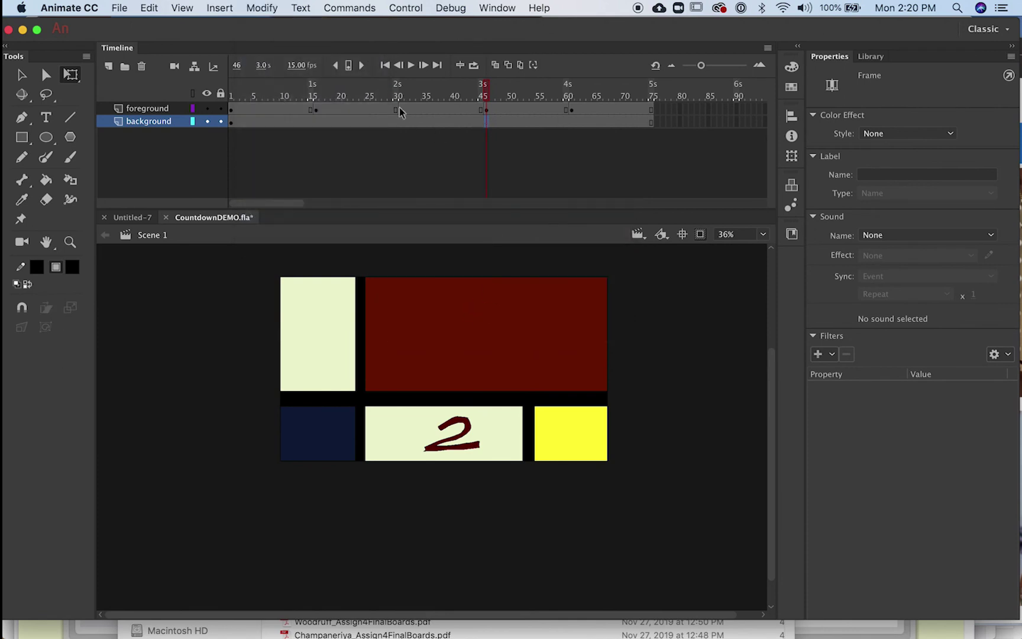
left_click_drag(399, 95, 385, 93)
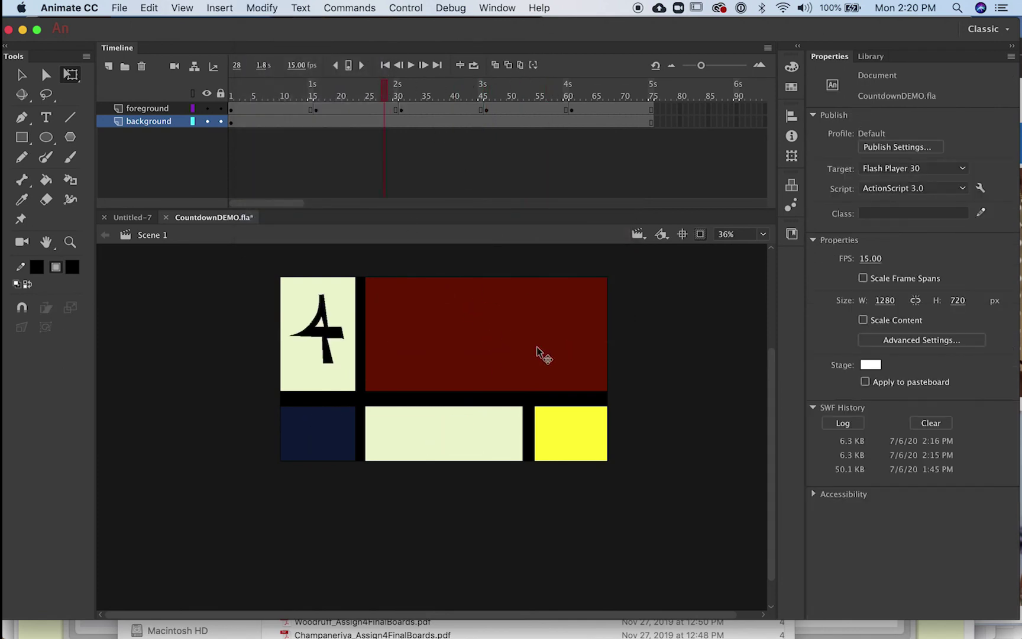